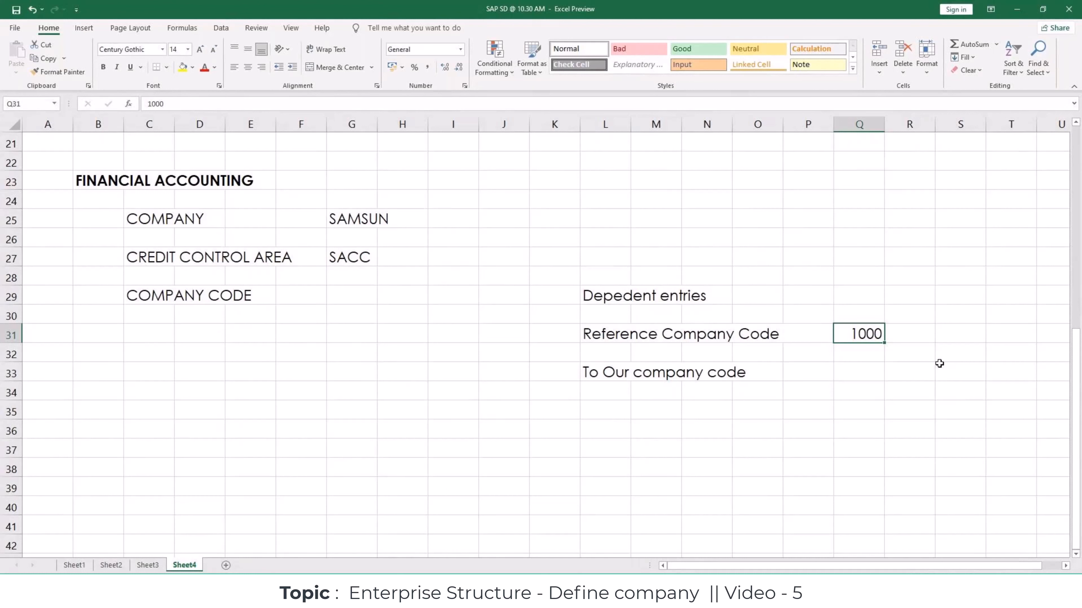
Enter SAIN in cell Q33 as the value for "To Our company code"
click(852, 373)
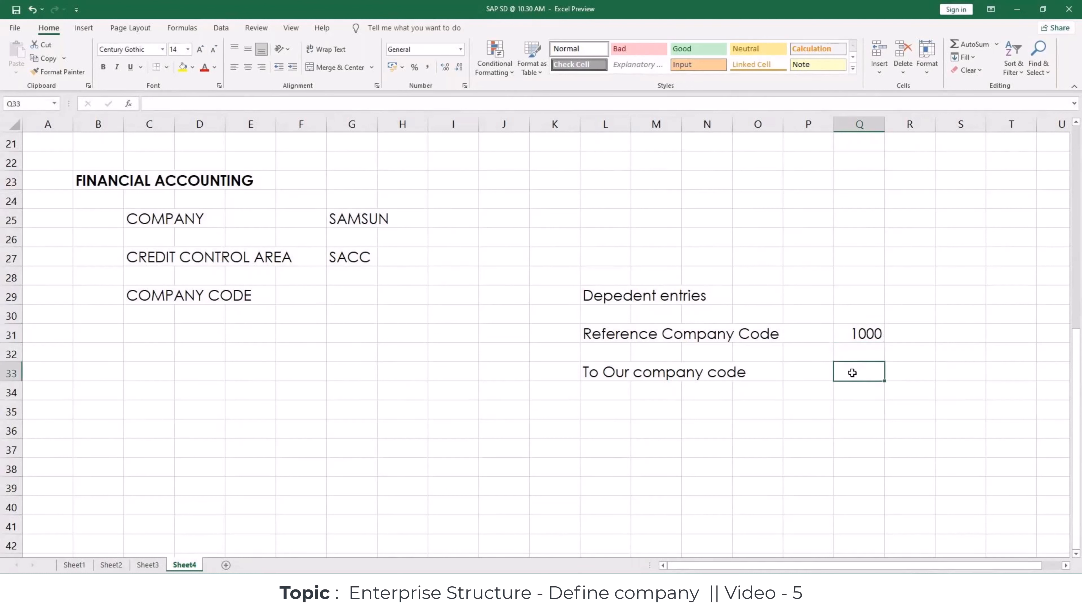
text(SAIN)
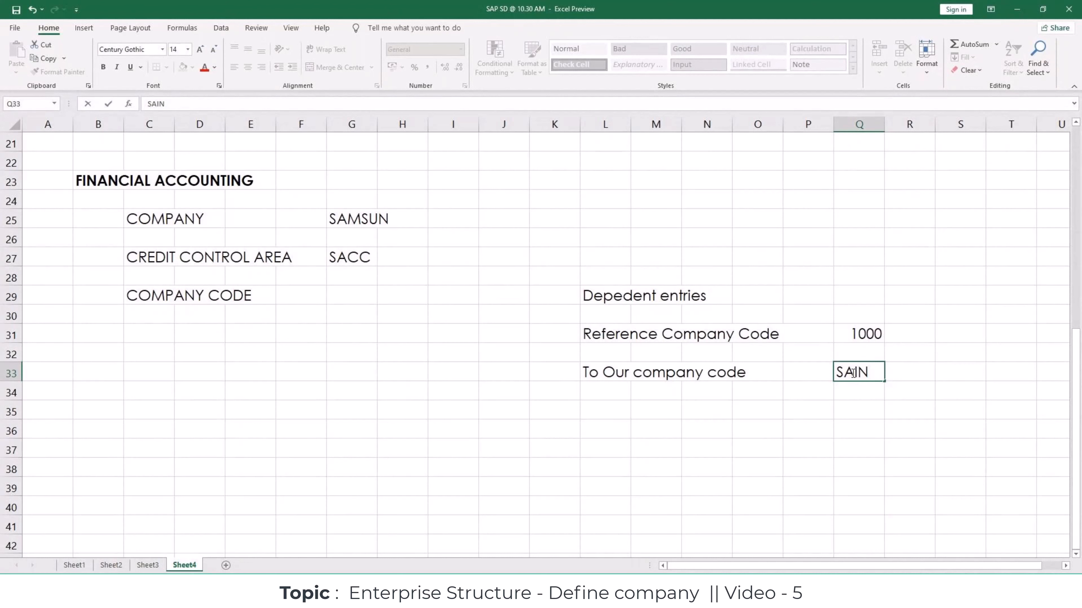
click(877, 337)
click(862, 385)
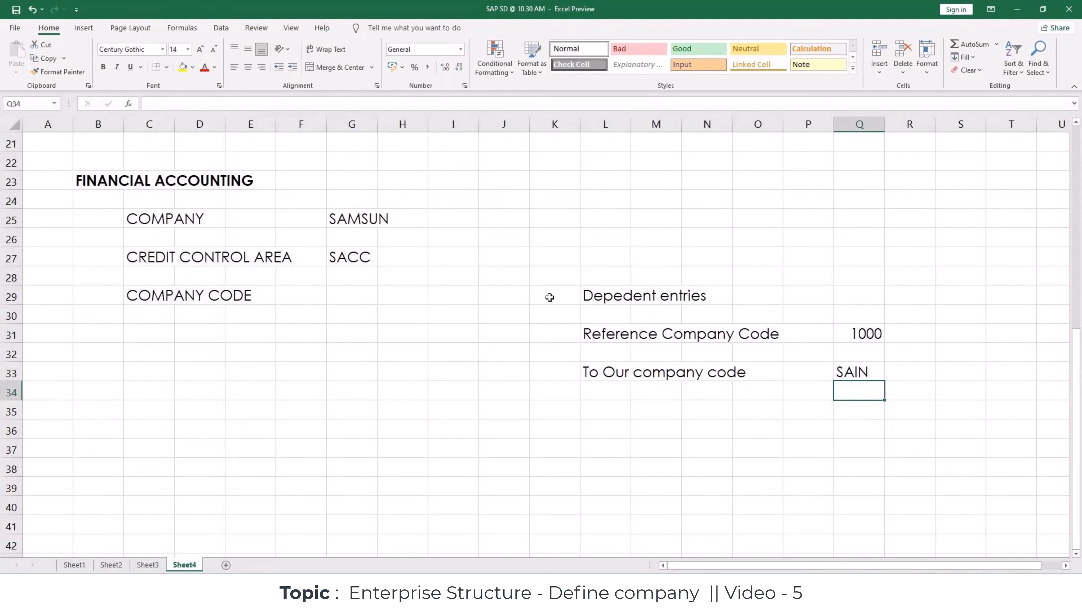
drag(551, 297, 741, 301)
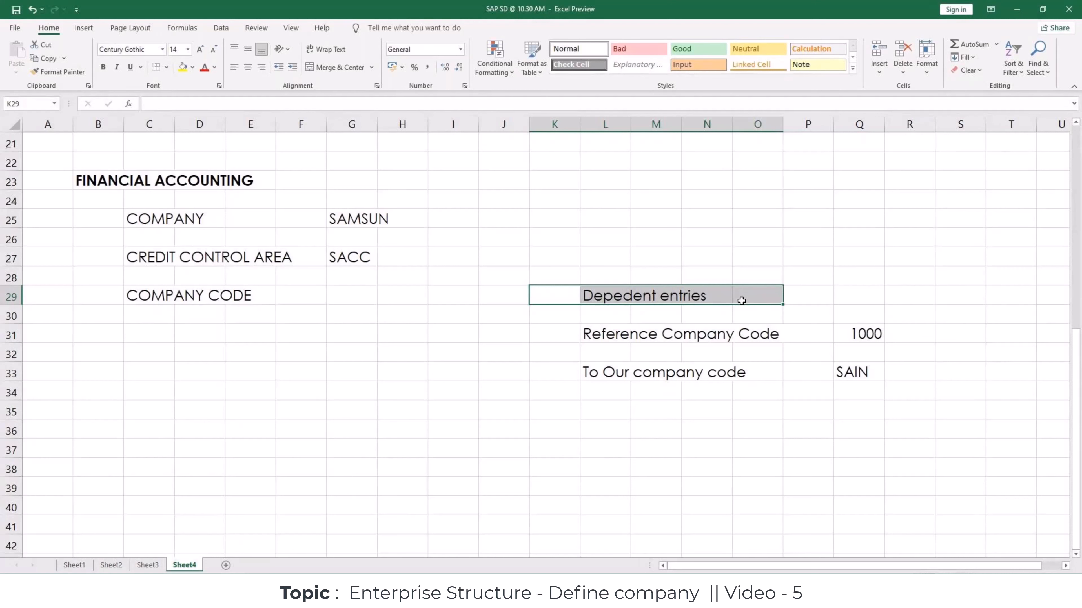
click(658, 450)
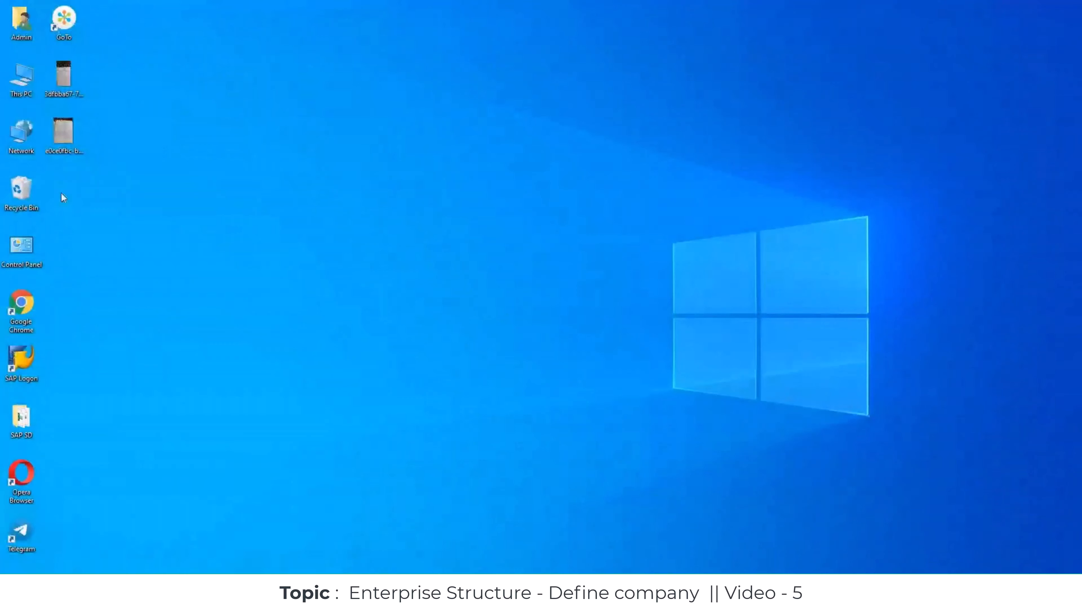
Switch to SAP Logon and log on to the "sap" connection with the saved user ID and the account password
double_click(20, 377)
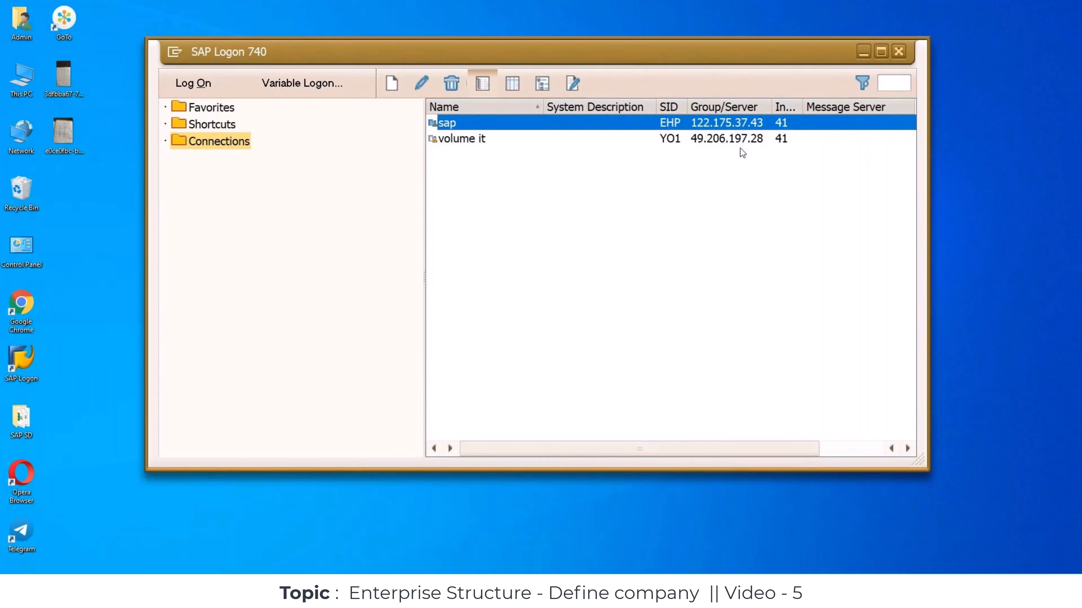
key(Return)
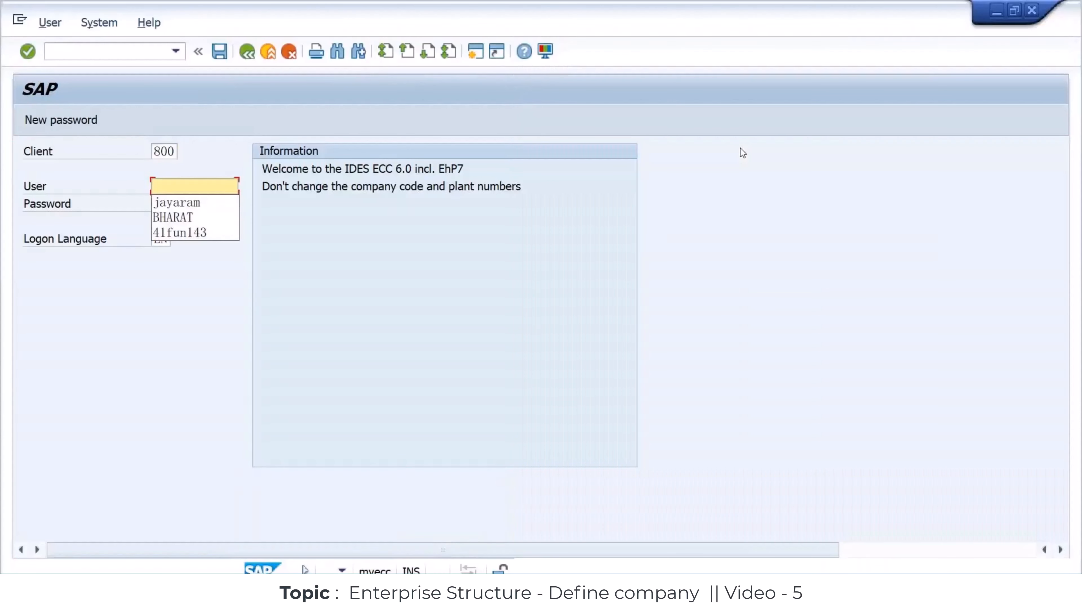
key(Down)
key(Down)
key(Down)
key(Return)
key(Tab)
key(Caps_Lock)
text(******)
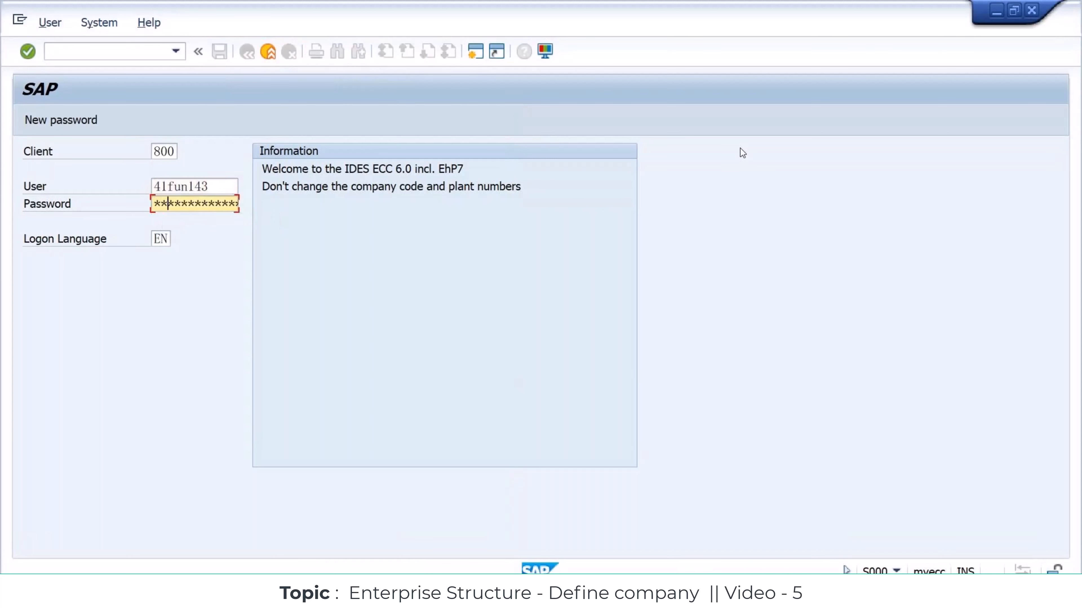
text(****)
key(Return)
Run transaction SPRO and display the SAP Reference IMG
text(SPRO)
key(Return)
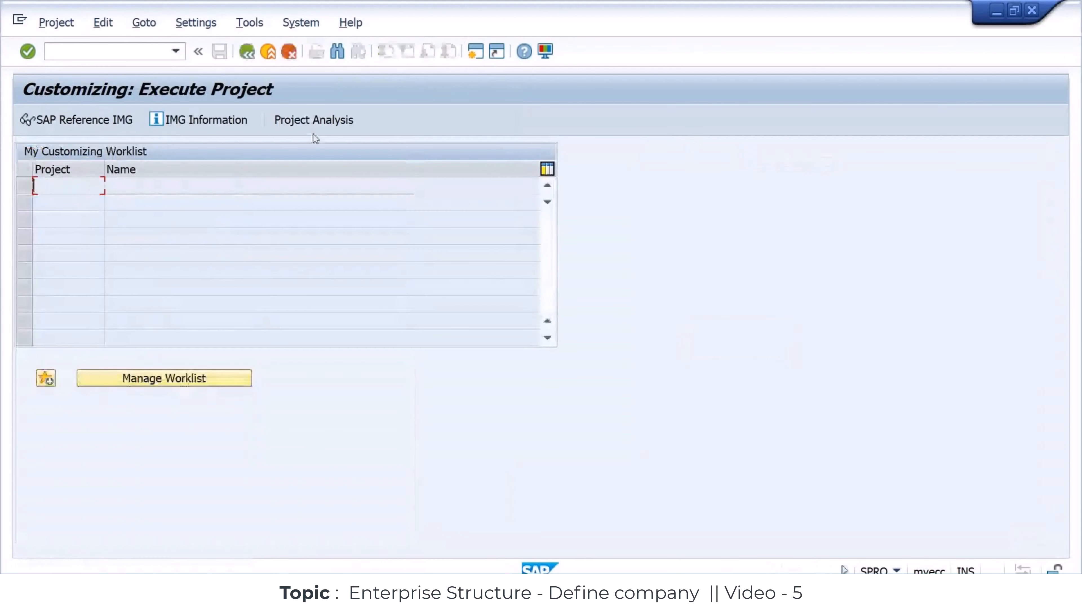
click(76, 120)
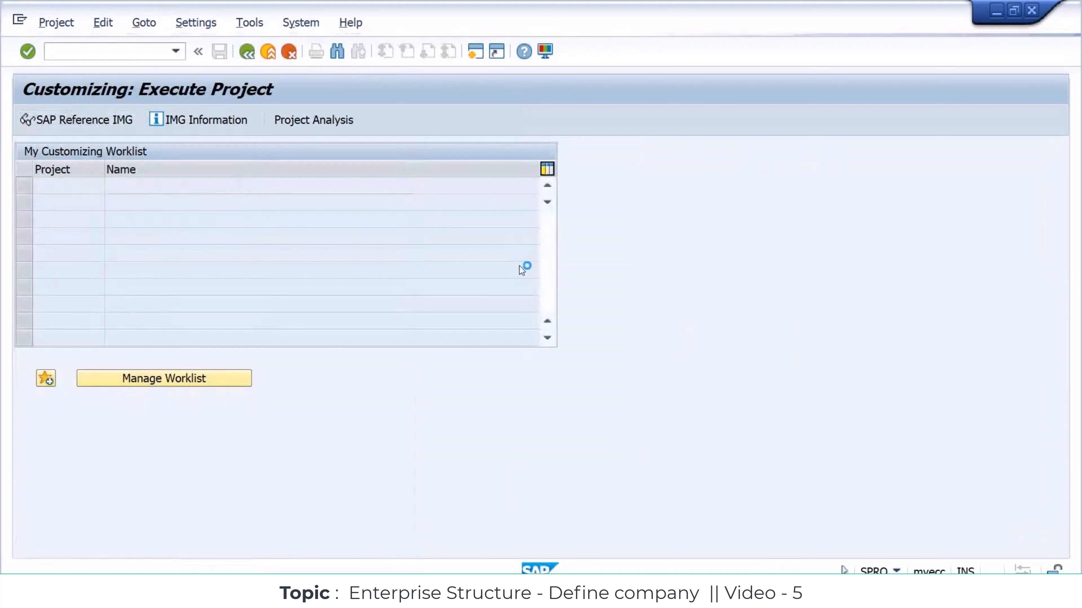
Expand Enterprise Structure, Definition and Financial Accounting in the implementation guide
click(114, 340)
click(33, 337)
click(113, 374)
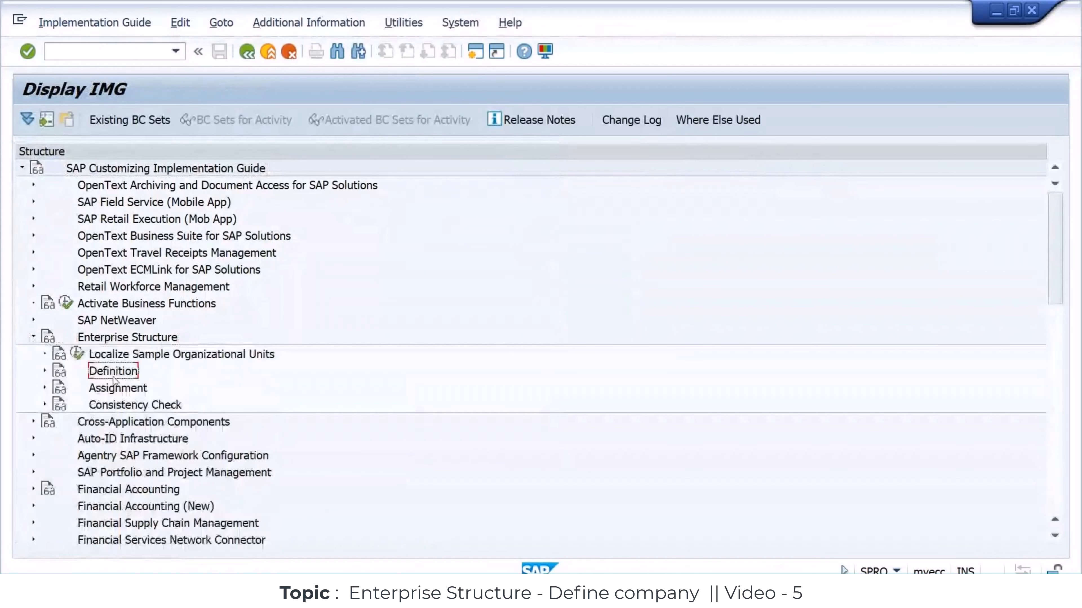
double_click(113, 373)
click(154, 390)
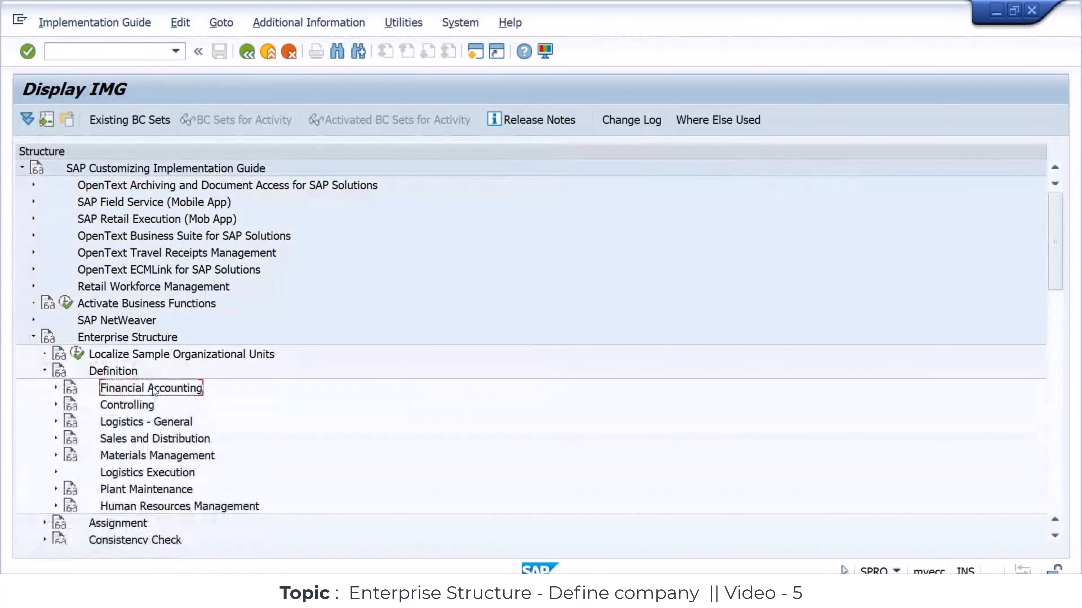
click(56, 388)
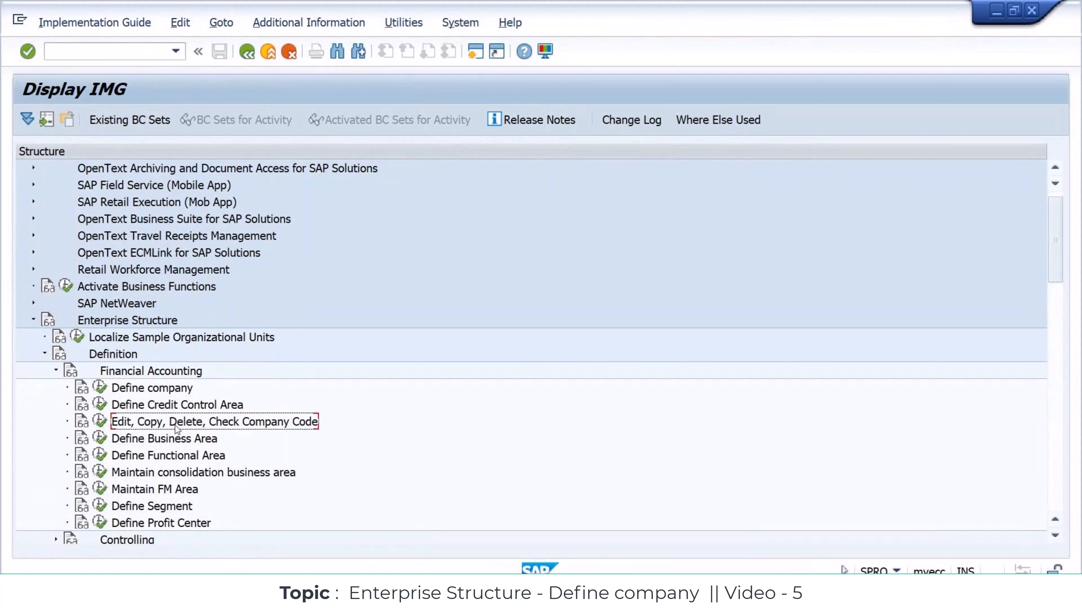
Execute "Edit, Copy, Delete, Check Company Code" and choose the activity "Copy, delete, check company code"
click(98, 427)
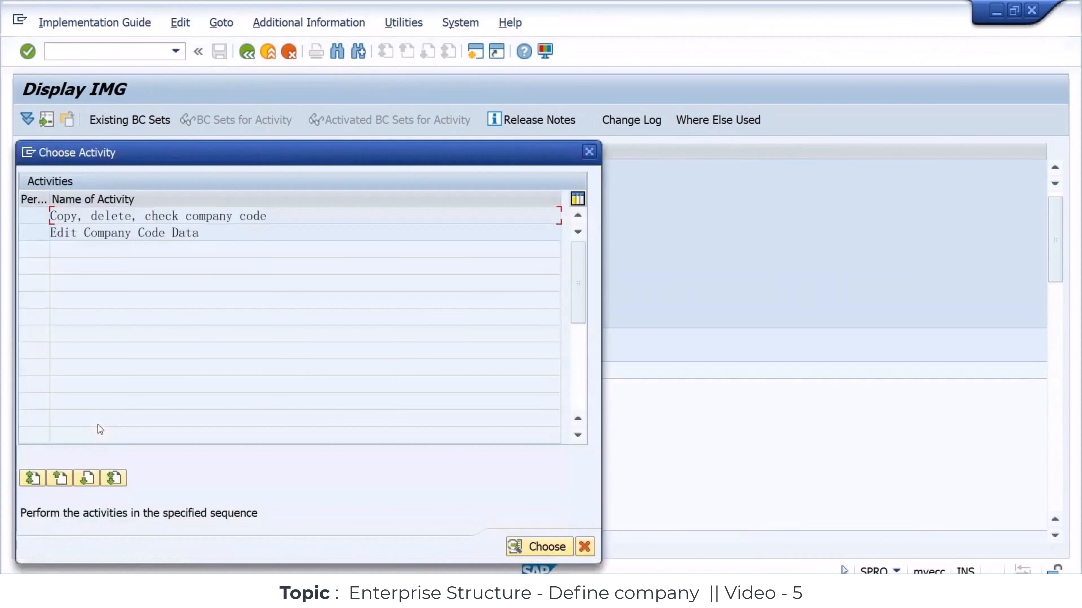
drag(308, 163, 528, 120)
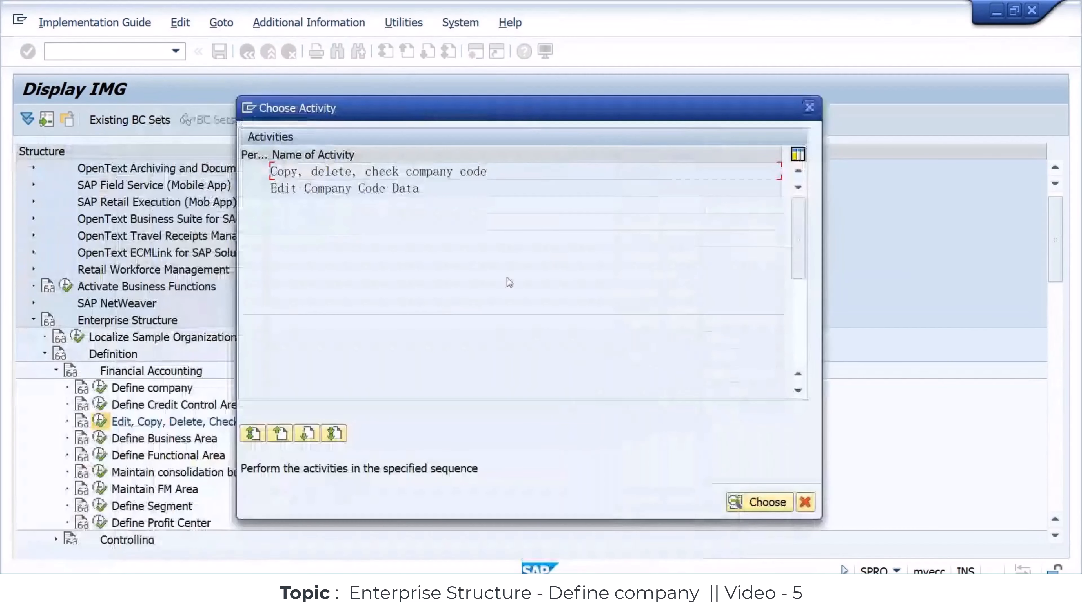
drag(505, 171, 270, 172)
drag(431, 183, 263, 190)
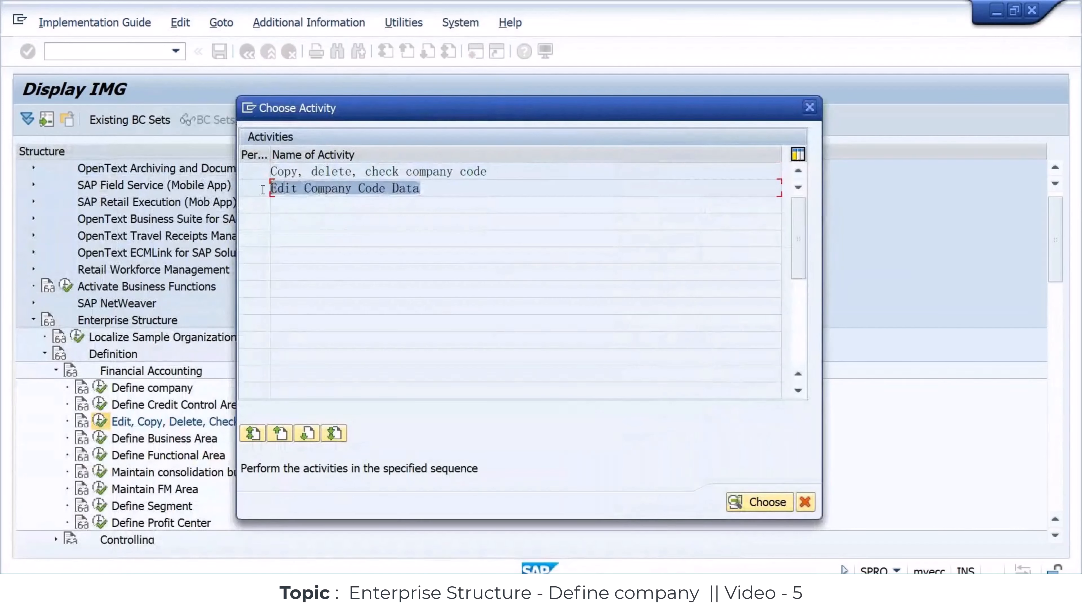
drag(486, 173, 262, 161)
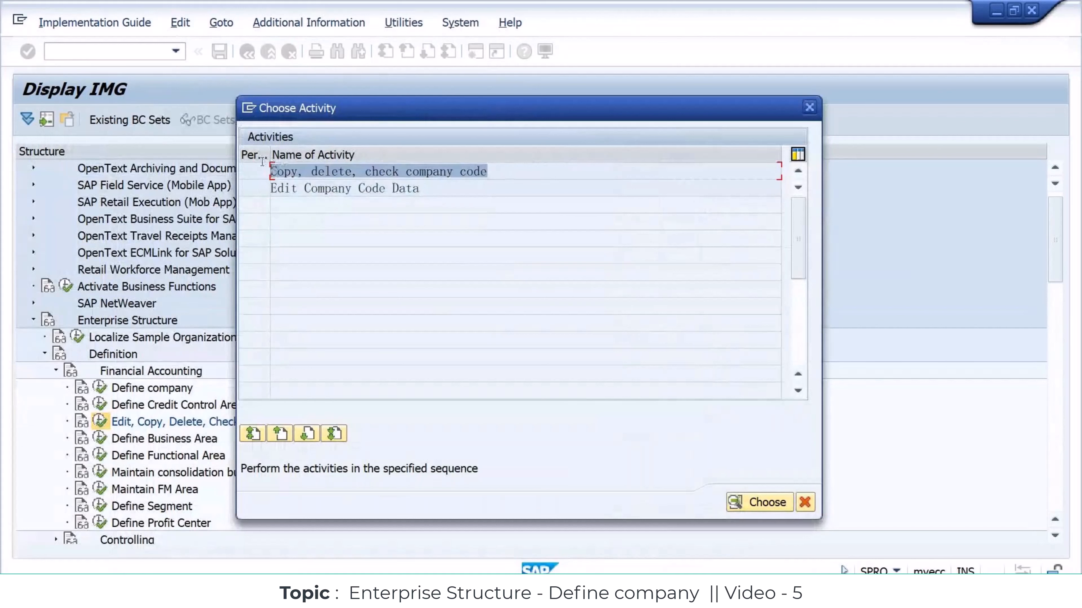
click(425, 189)
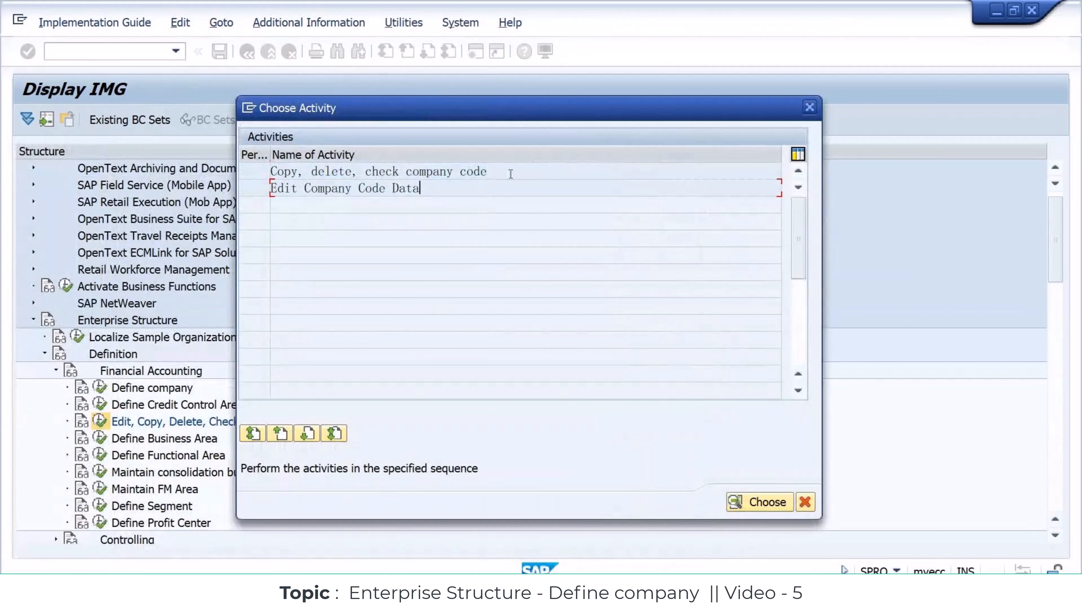
drag(510, 174, 246, 173)
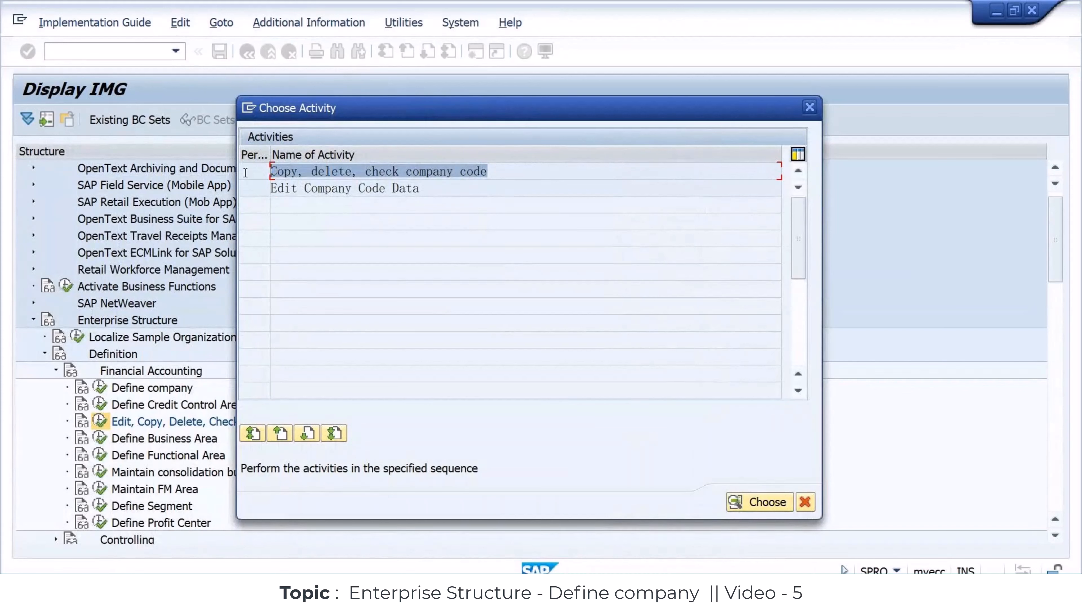
click(454, 187)
drag(453, 187, 265, 191)
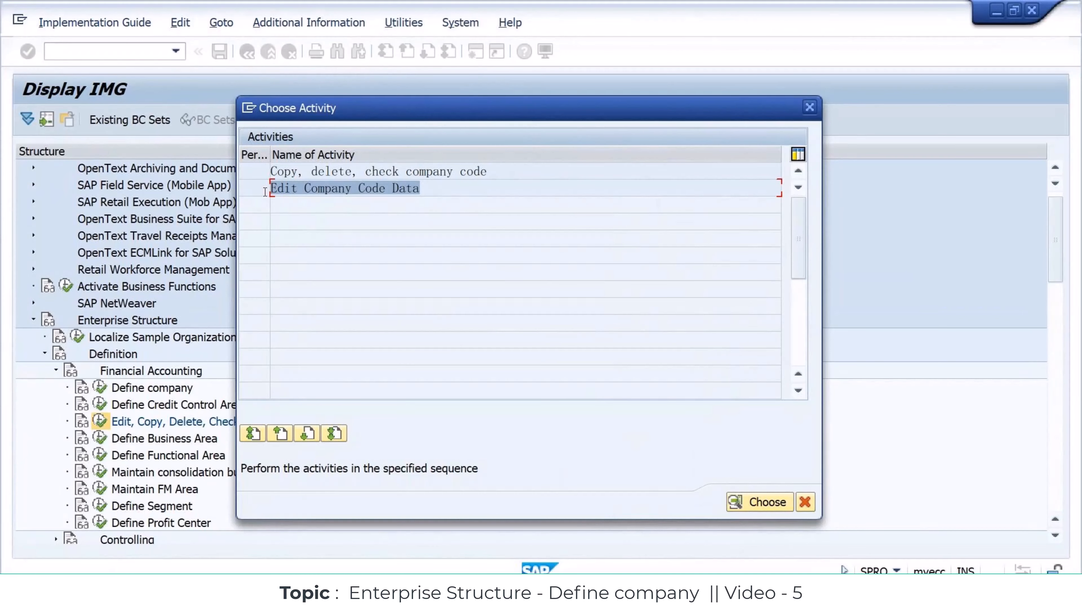
click(502, 173)
drag(502, 172, 276, 177)
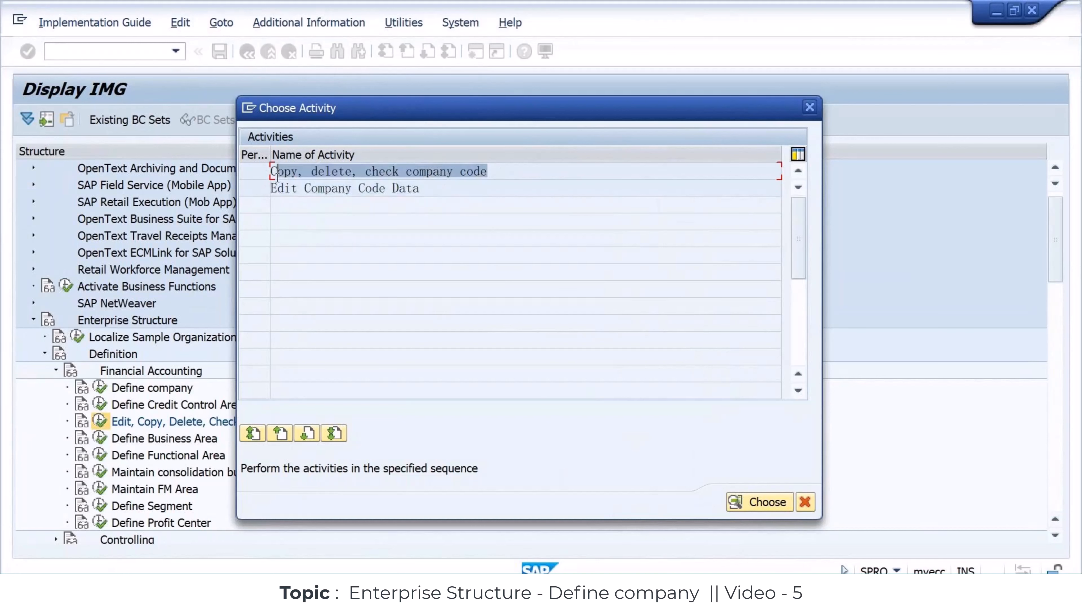
click(439, 173)
double_click(438, 173)
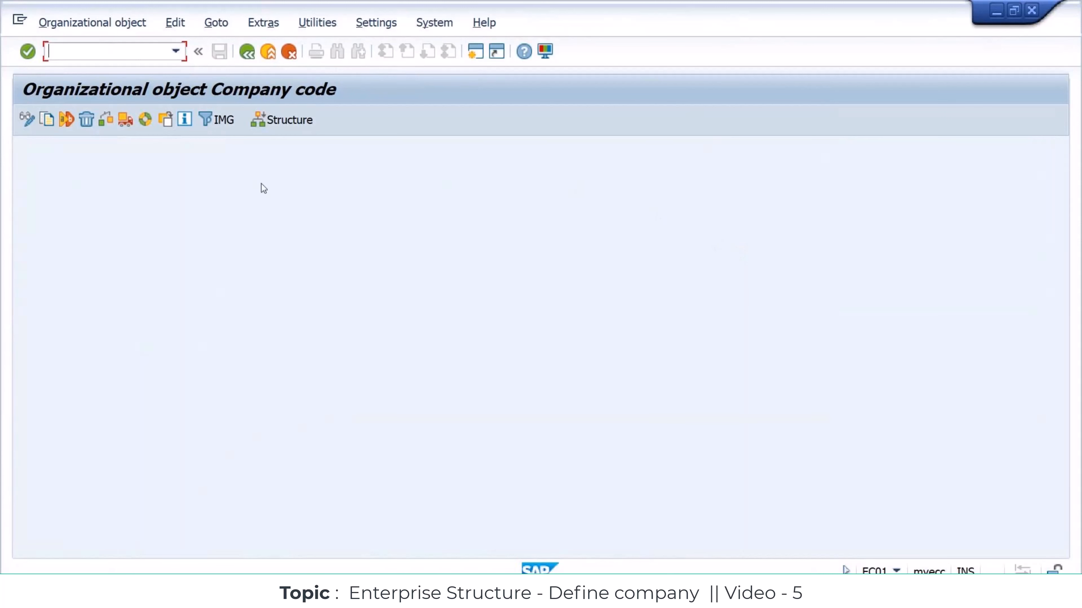
Try to copy the company code organizational object
click(52, 123)
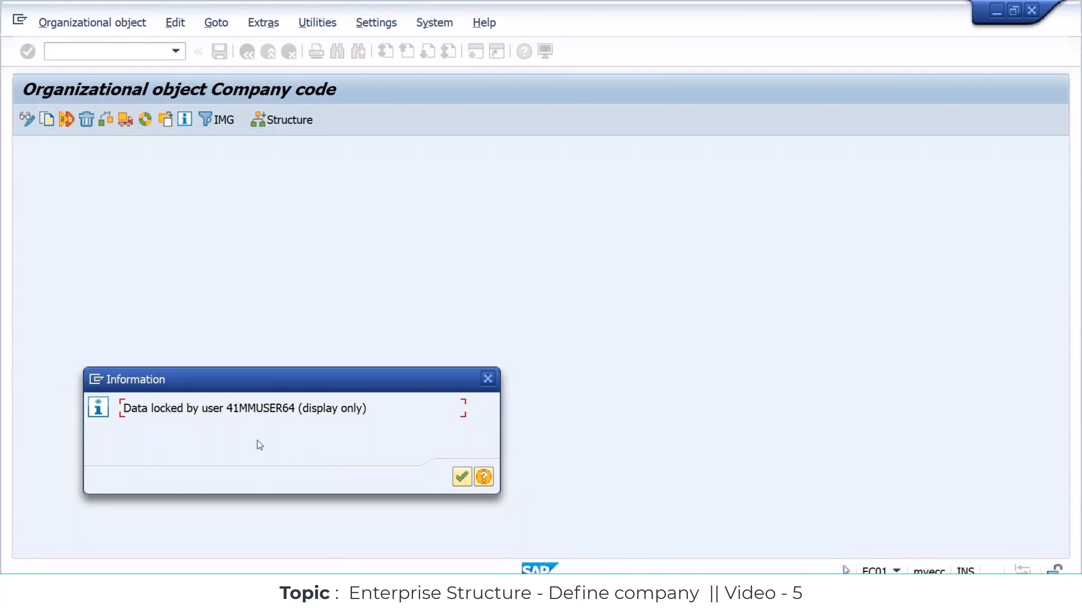
drag(123, 408, 380, 410)
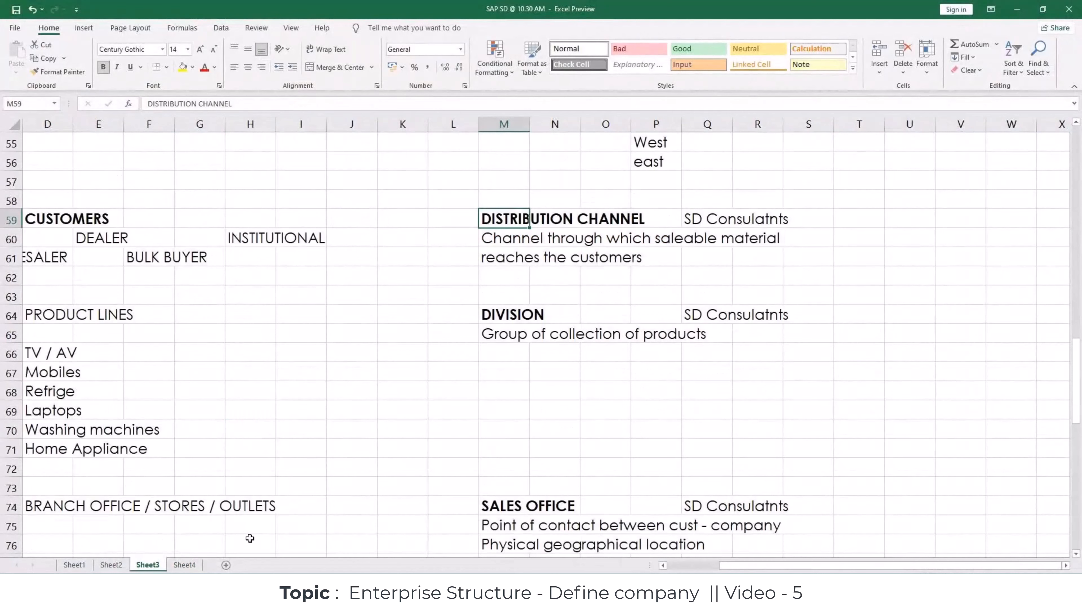
Switch to the Excel notes and enter "To remove the lock entries" in cell C59 of Sheet2
key(ctrl+Page_Up)
scroll(241, 462, down, 11)
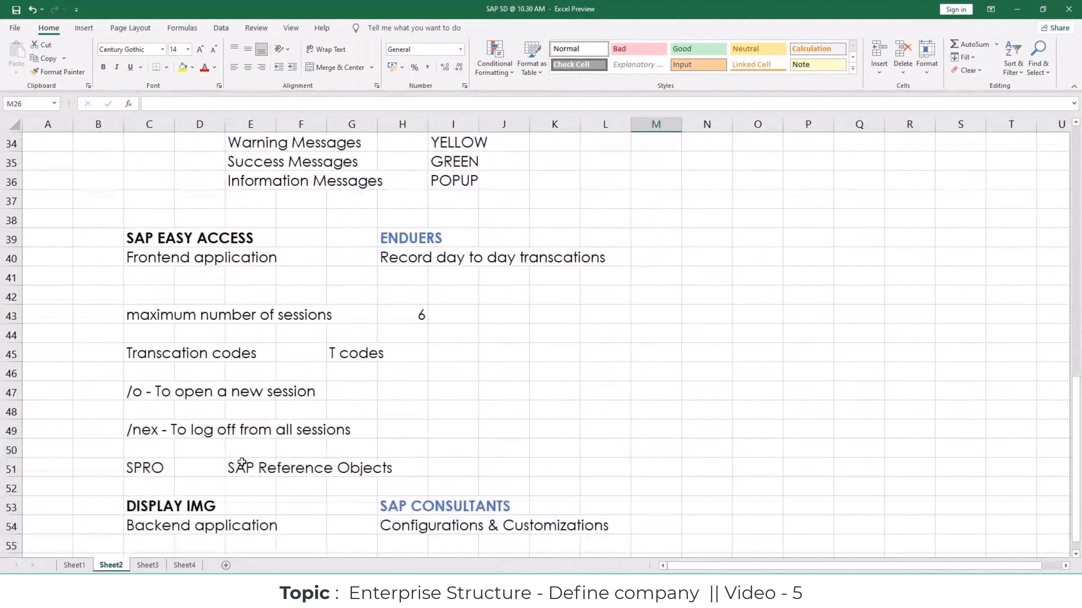
click(164, 447)
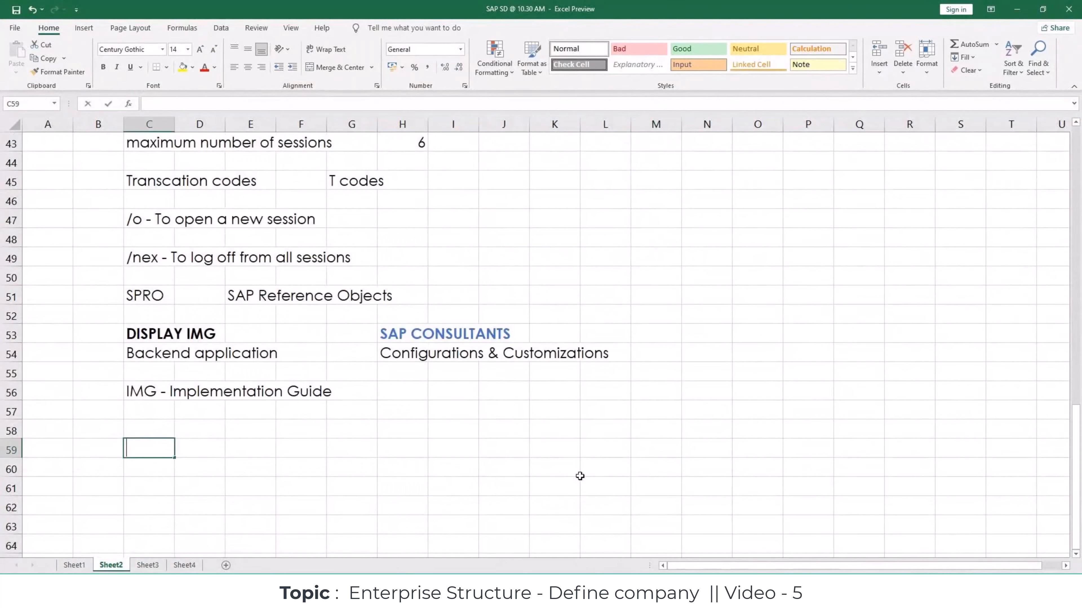
text(To remove the lock )
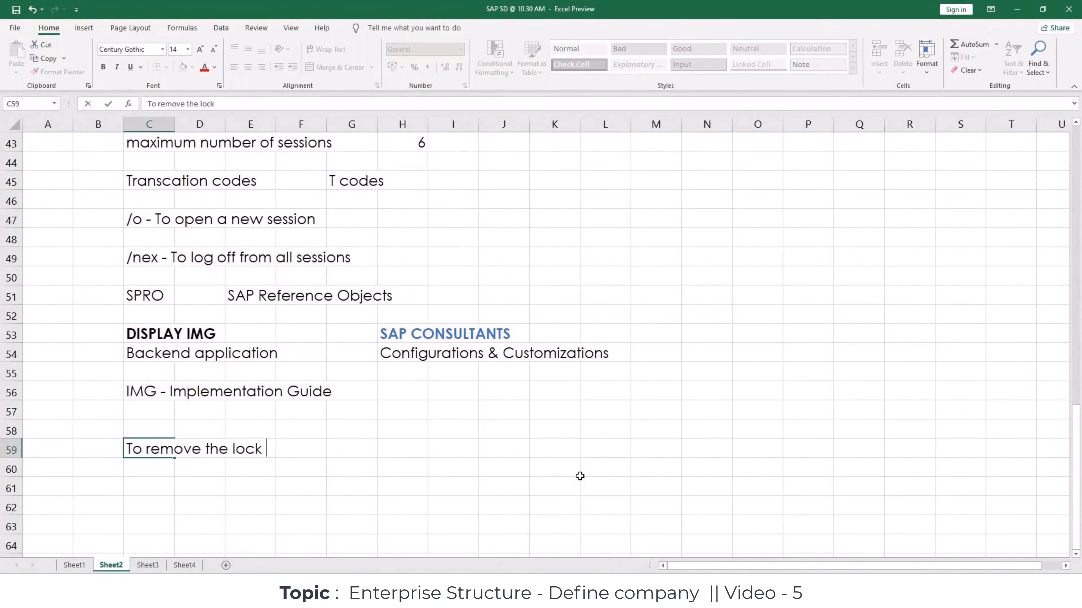
text(entries)
Enter "T CODE : SM12" in cell H59, in the same row as the lock entries note
key(Right)
key(Right)
key(Right)
key(Right)
key(Right)
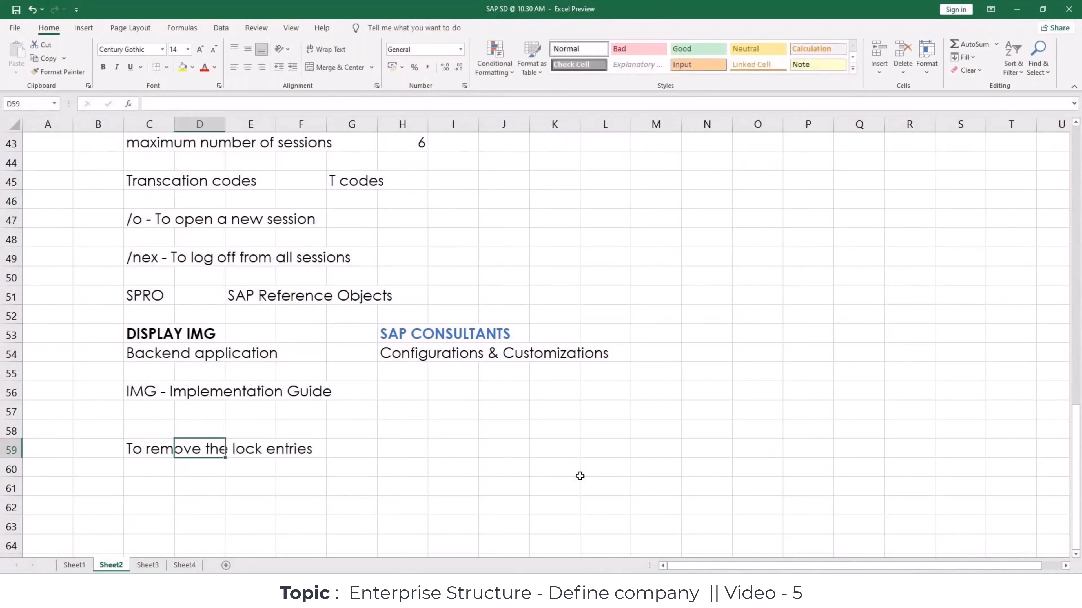
text(T CODE )
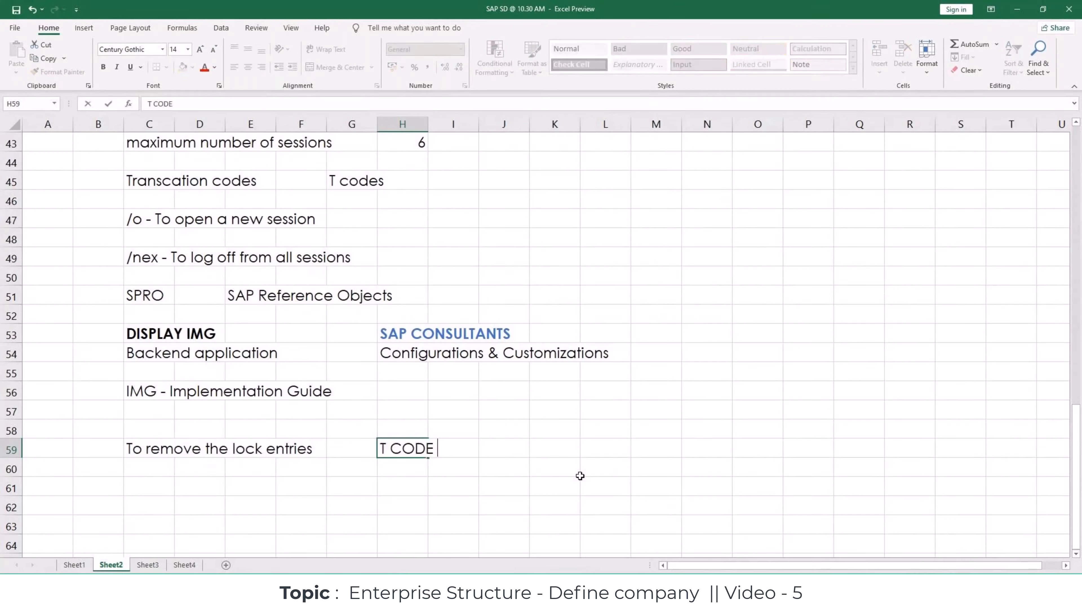
text(: SM12)
key(Return)
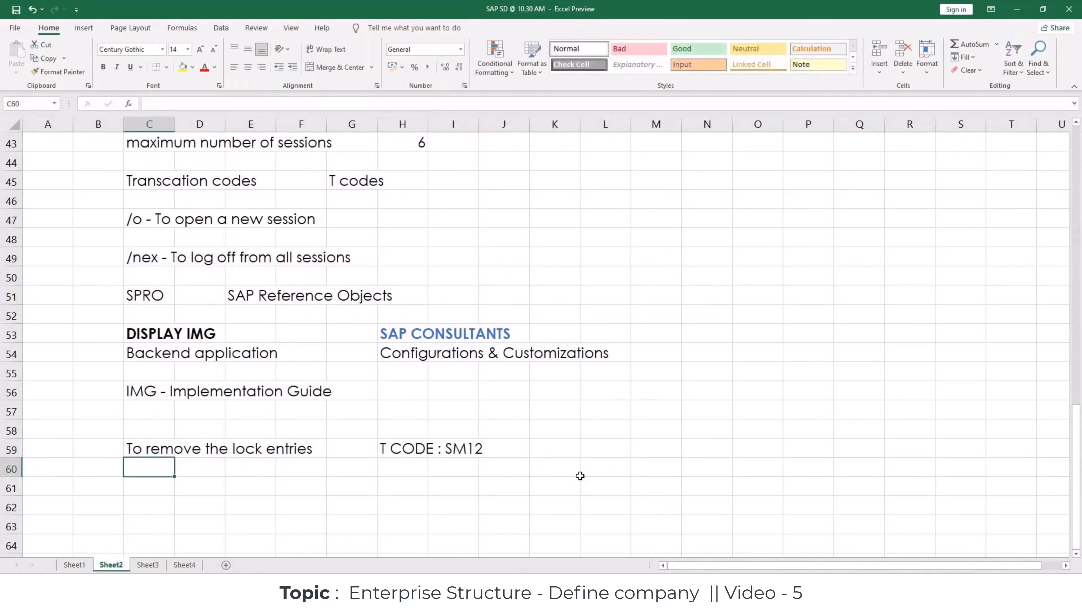
click(415, 477)
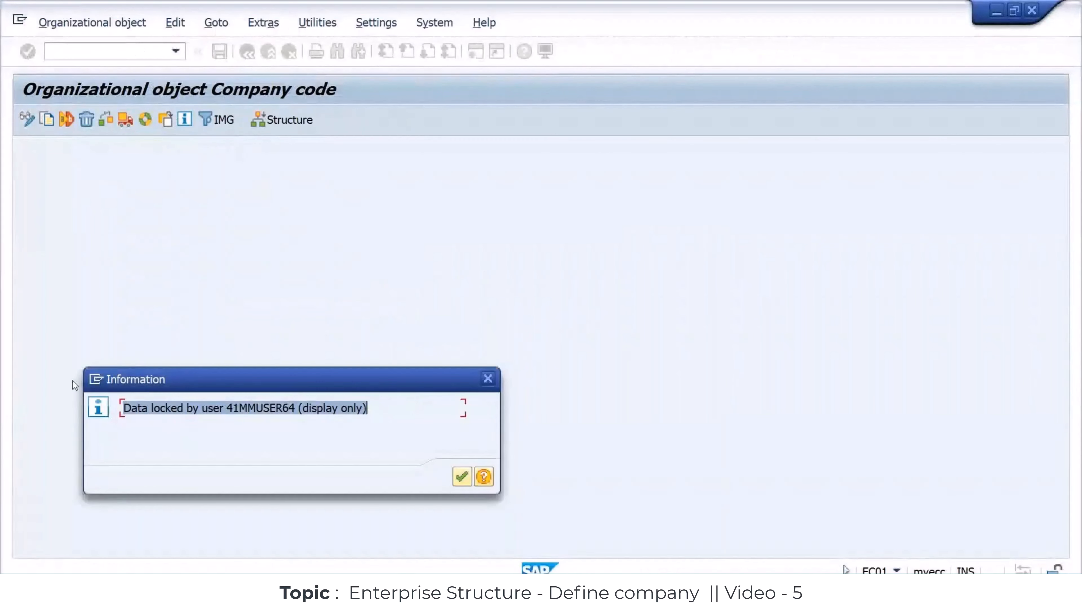
Switch back to SAP, open a new session and run transaction SM12
click(98, 380)
click(121, 448)
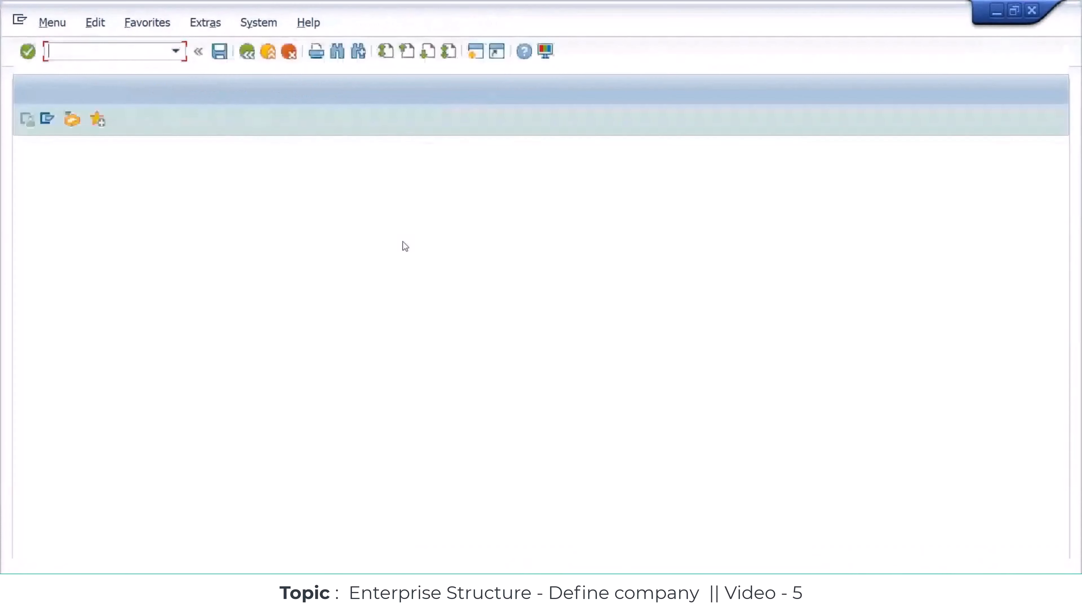
text(SM12)
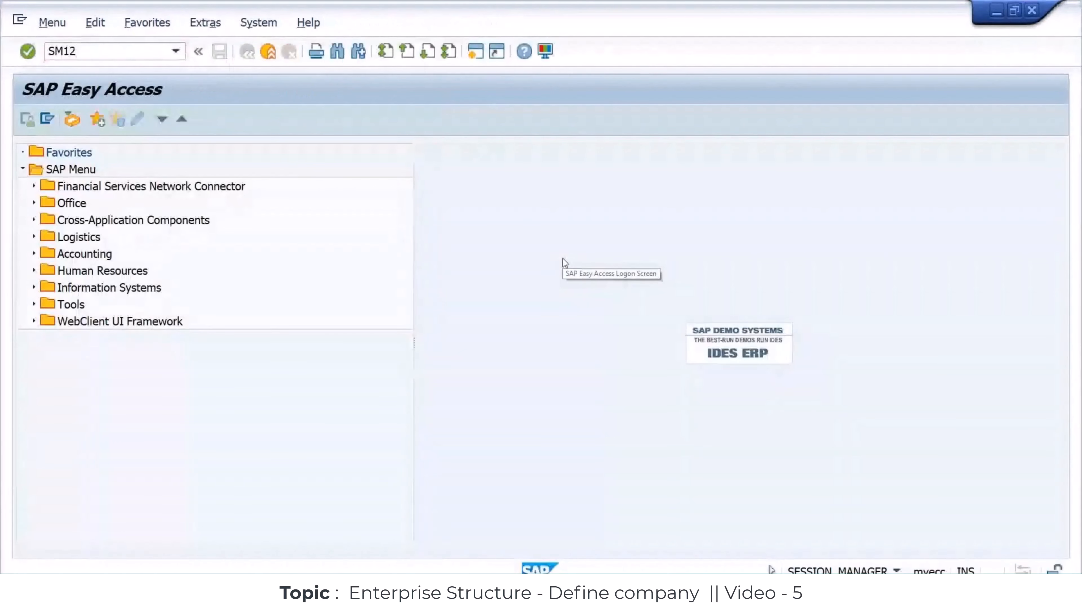
key(Return)
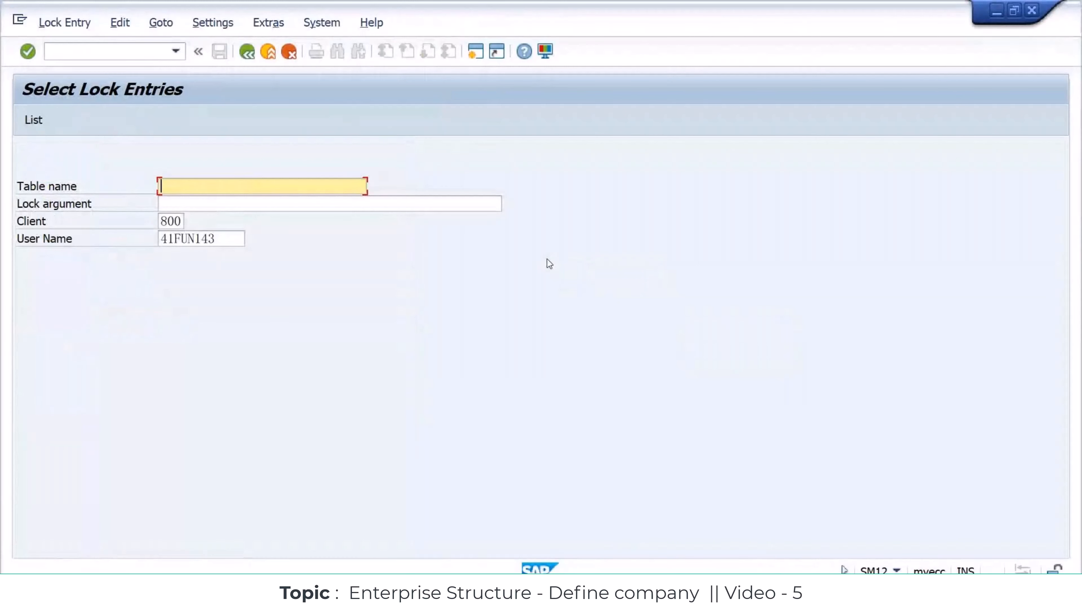
Clear the Client and User Name criteria for selecting lock entries
key(Tab)
key(Tab)
key(Delete)
key(Tab)
key(Delete)
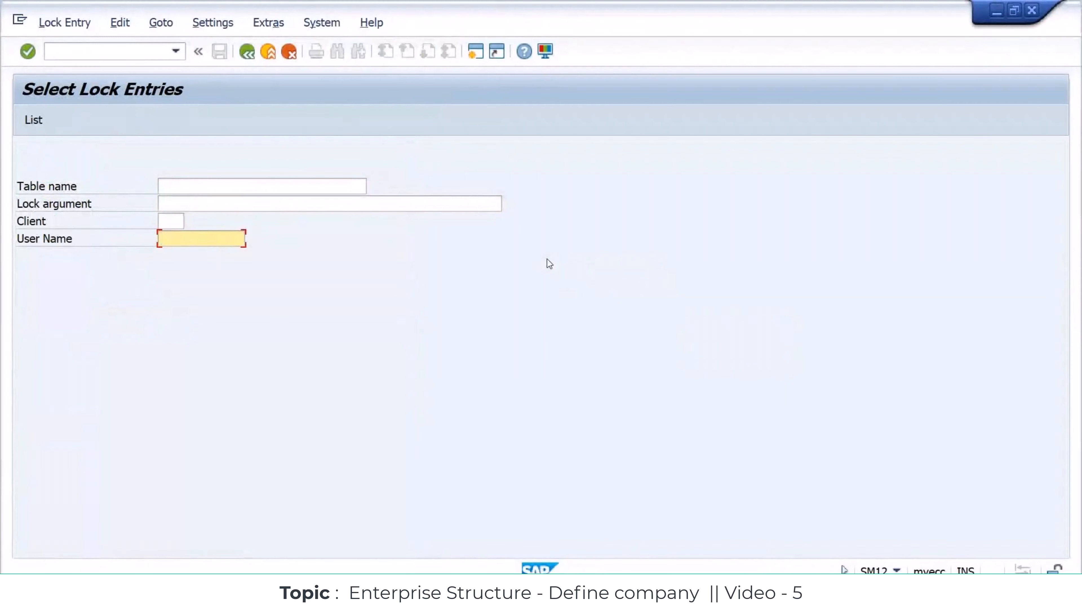
List the lock entries for all clients and users, delete them all and close the help text on the deletion
key(Return)
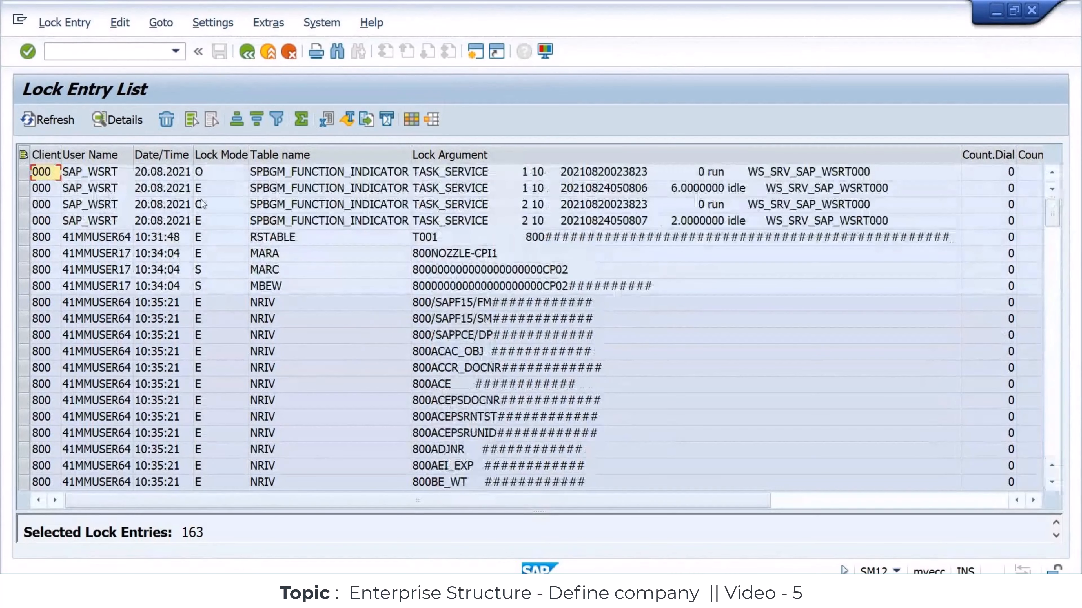
click(23, 155)
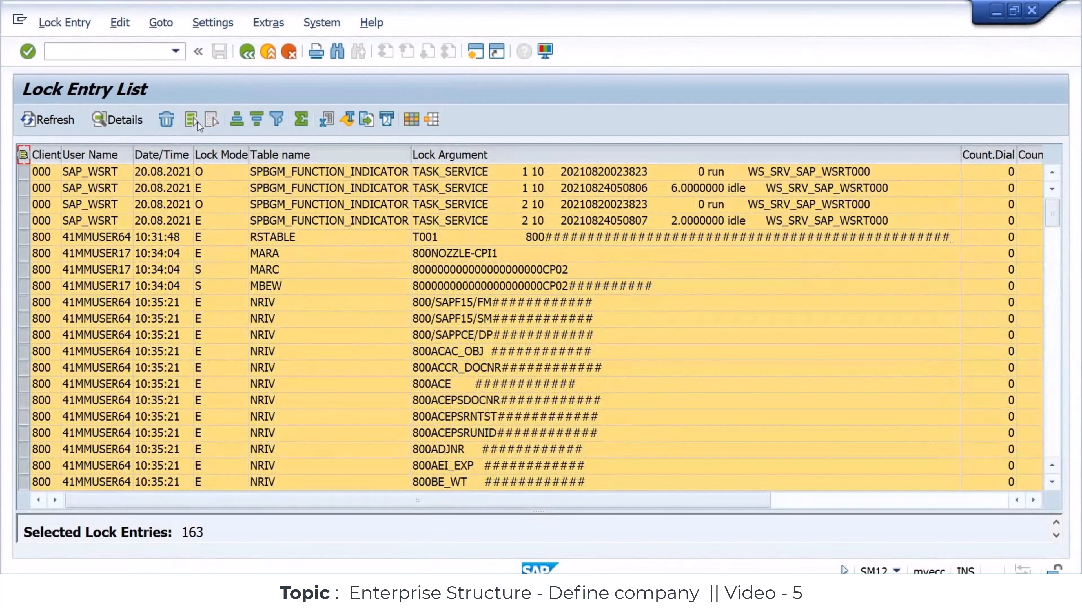
click(169, 120)
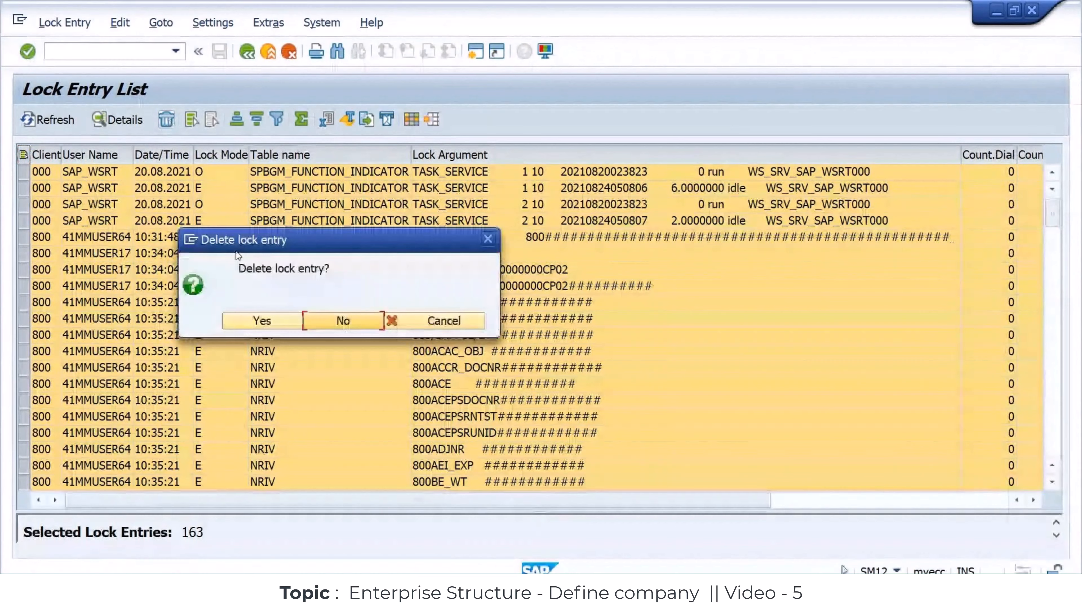
key(F1)
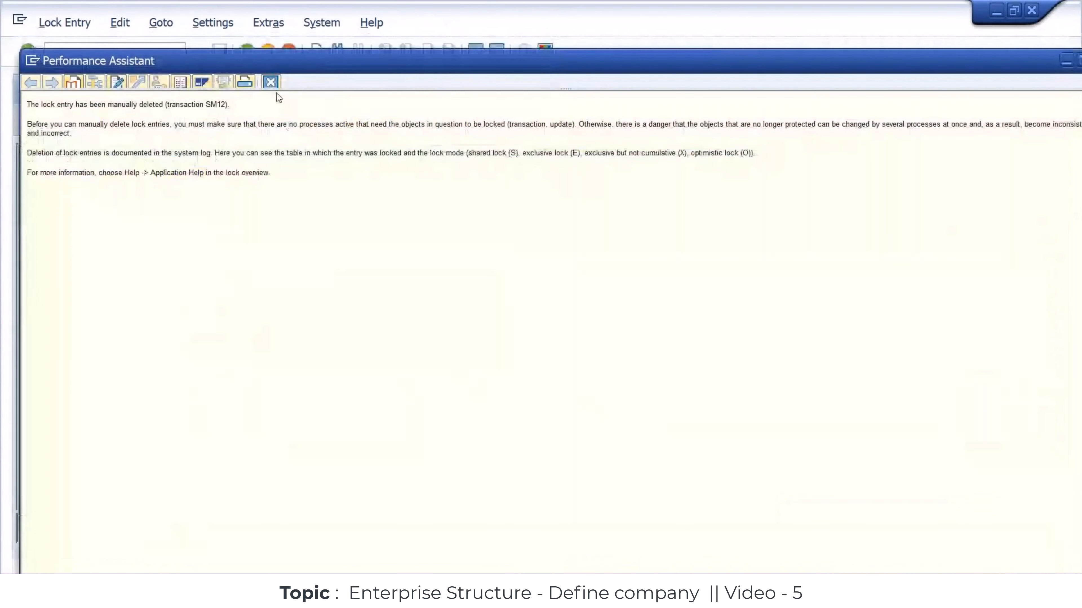
click(271, 82)
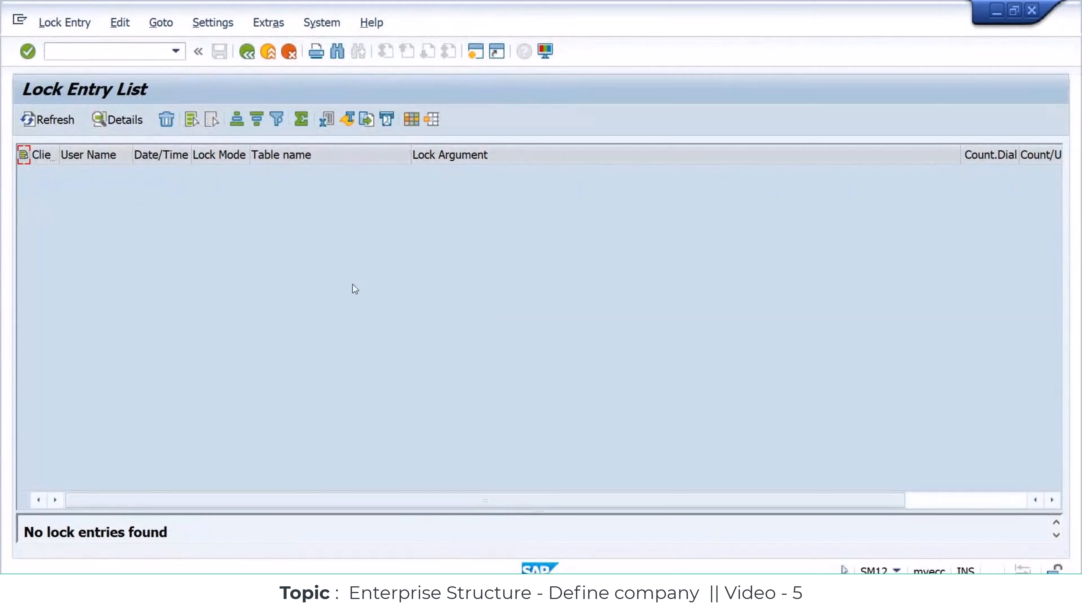
Return to the company code session, dismiss the data lock message and reopen the "Copy, delete, check company code" activity
key(alt+Tab)
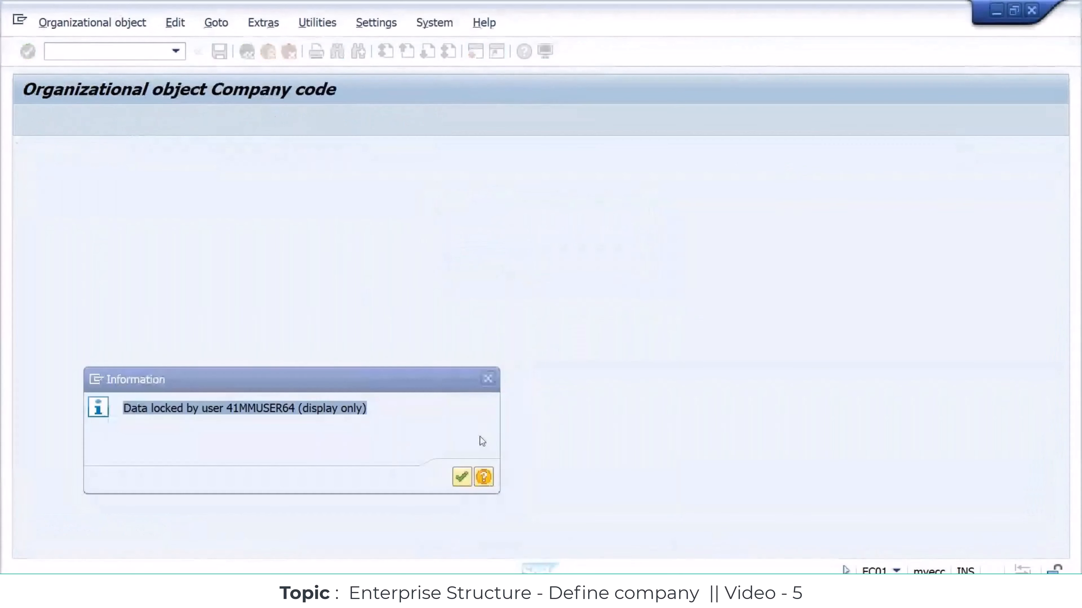
click(464, 478)
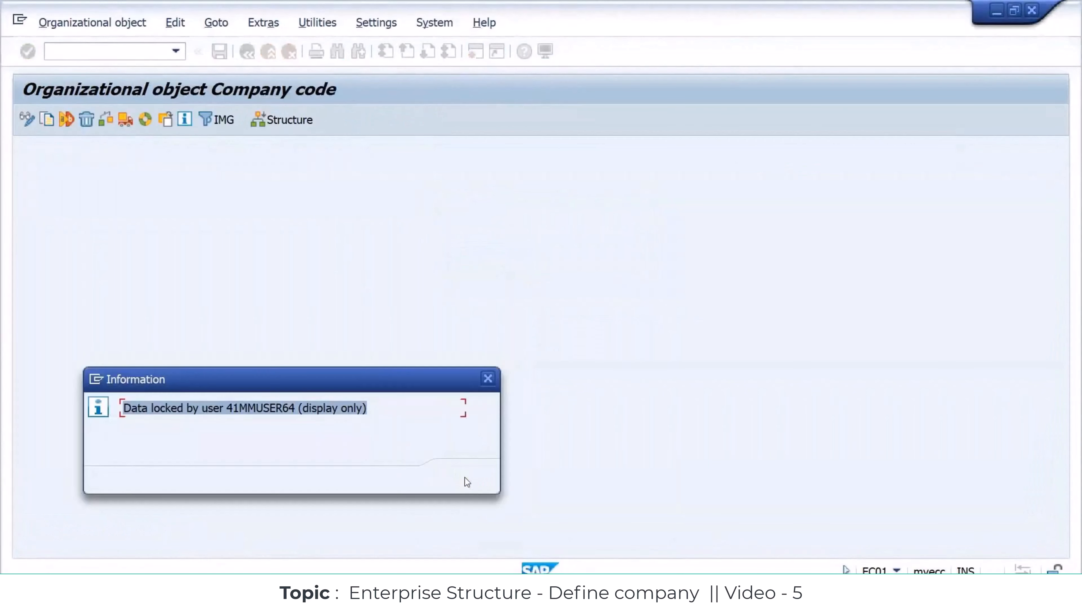
key(F3)
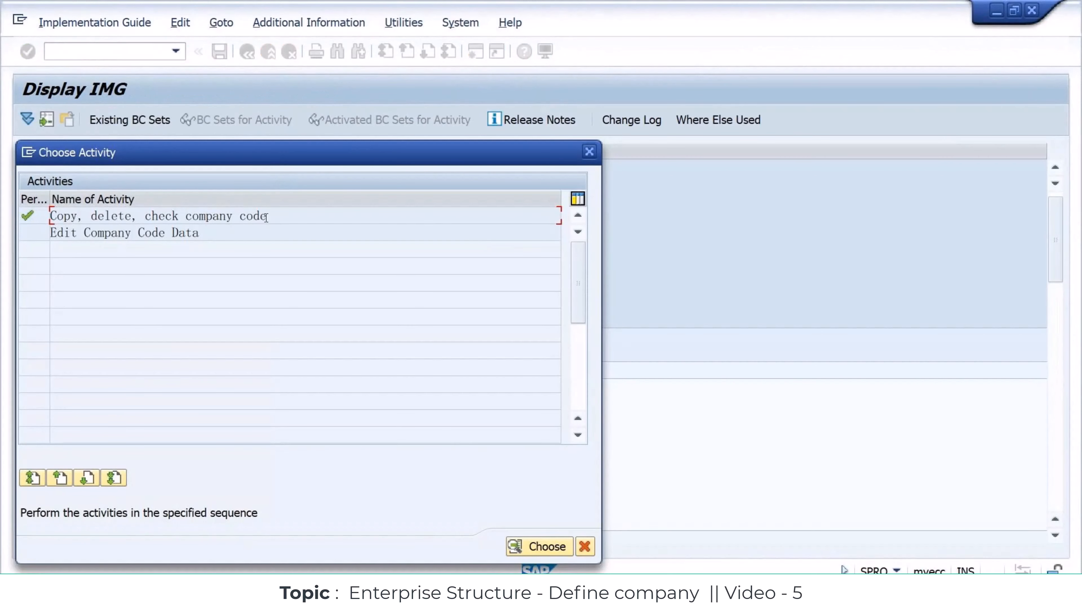
double_click(240, 217)
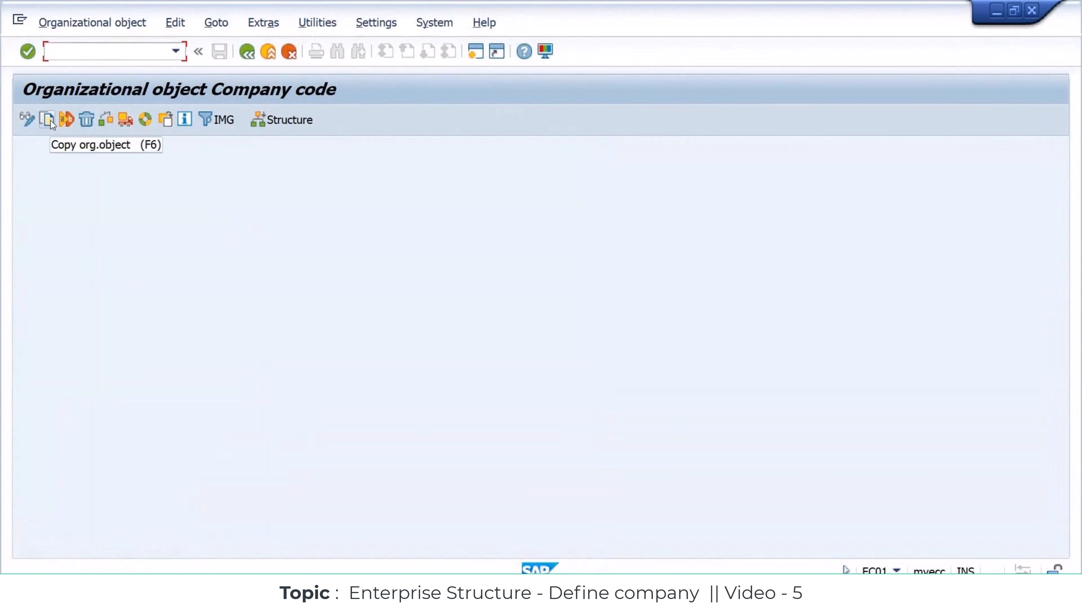
Copy the organizational object from company code 1000 to company code SAIN
click(50, 120)
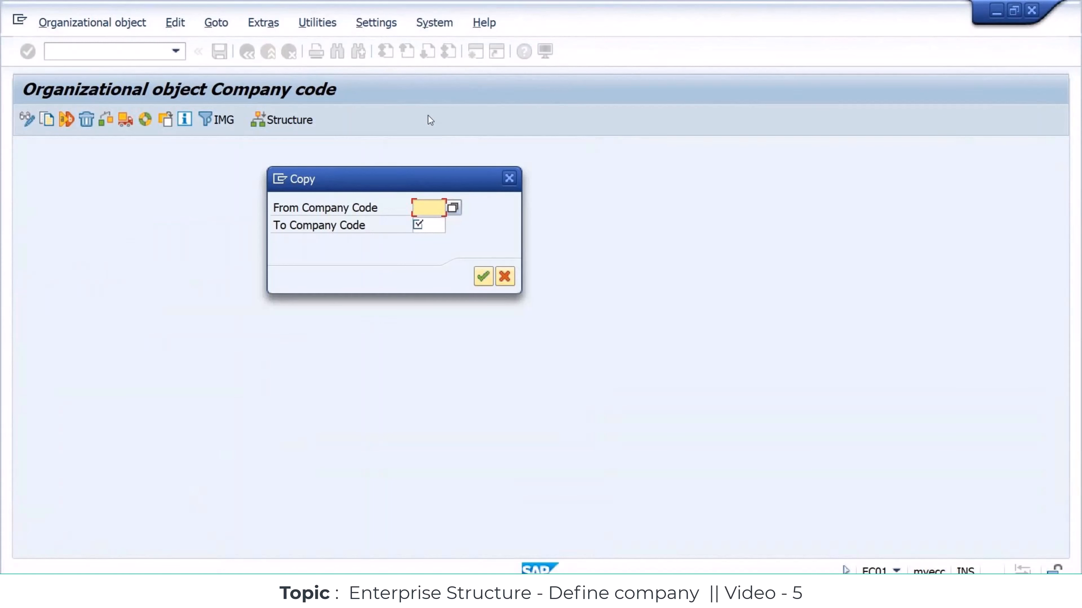
text(1000)
click(431, 226)
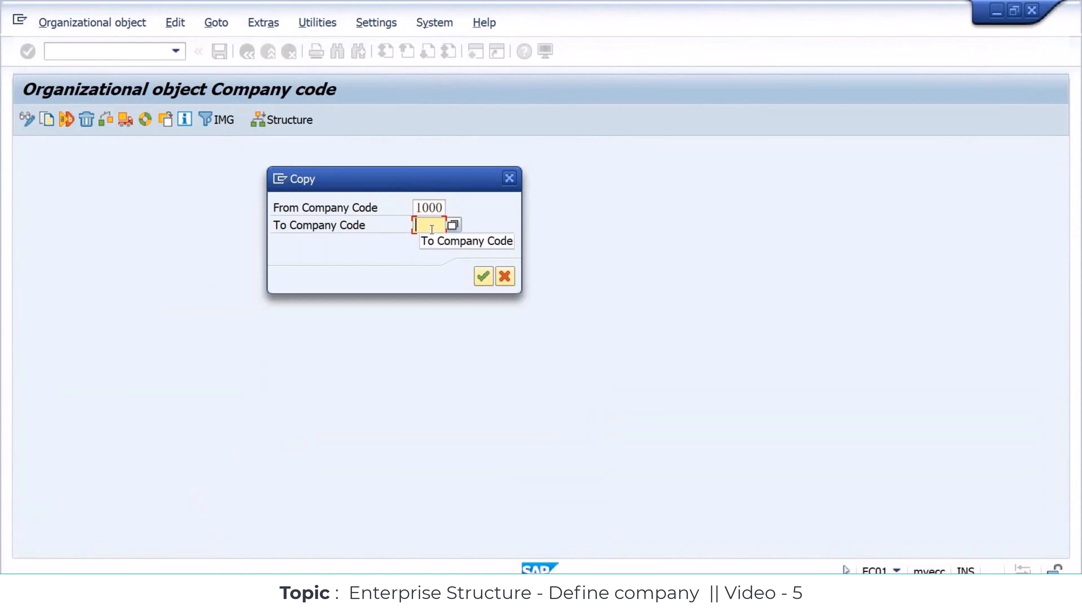
text(SAIN)
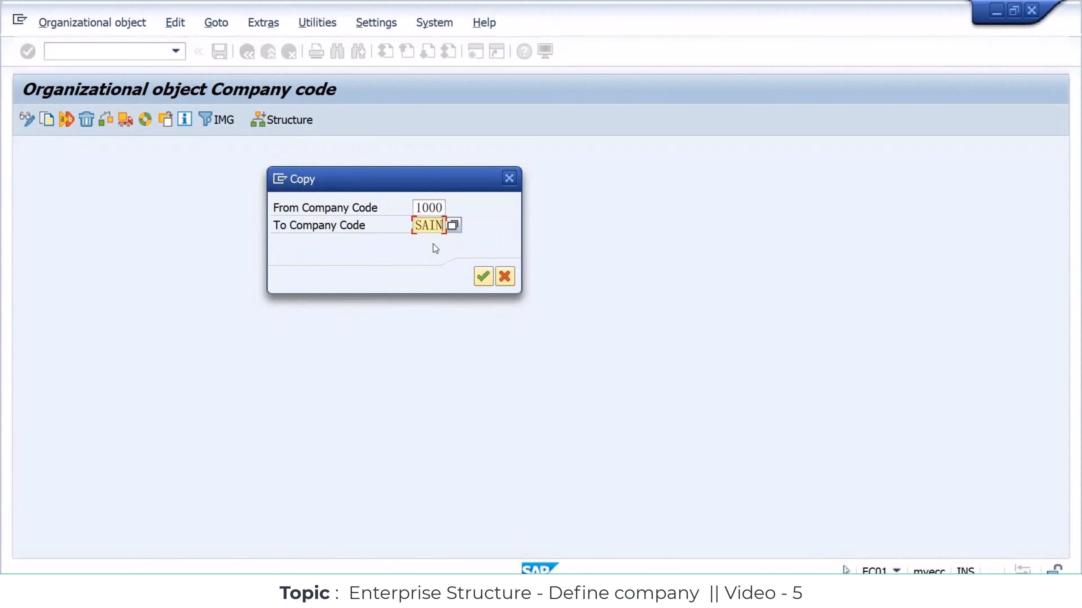
click(482, 277)
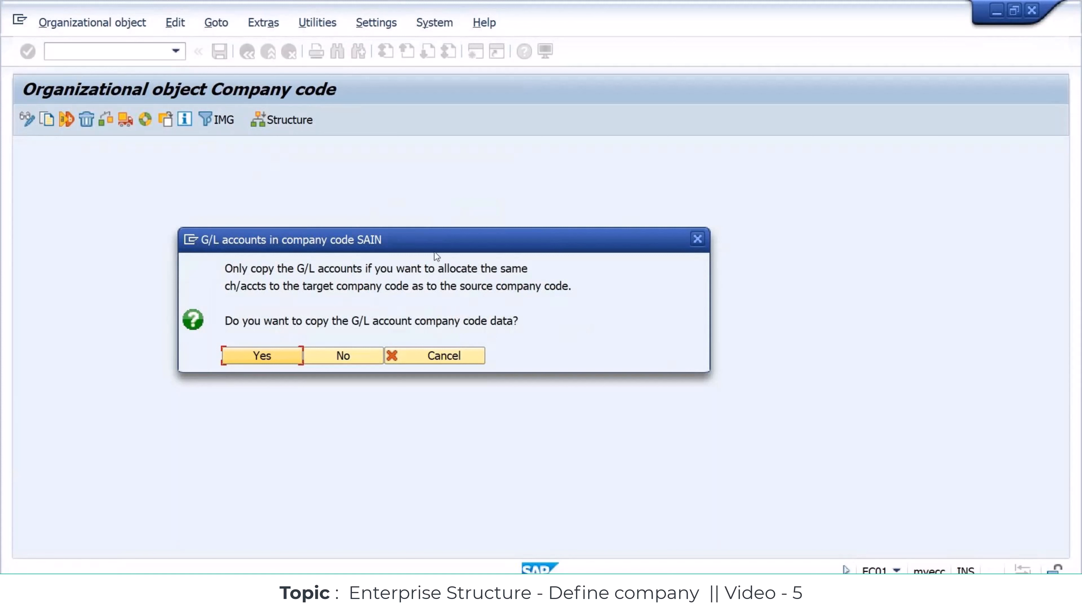
Agree to copy the G/L account company code data and allocate INR as the target company code's local currency
drag(226, 322, 527, 327)
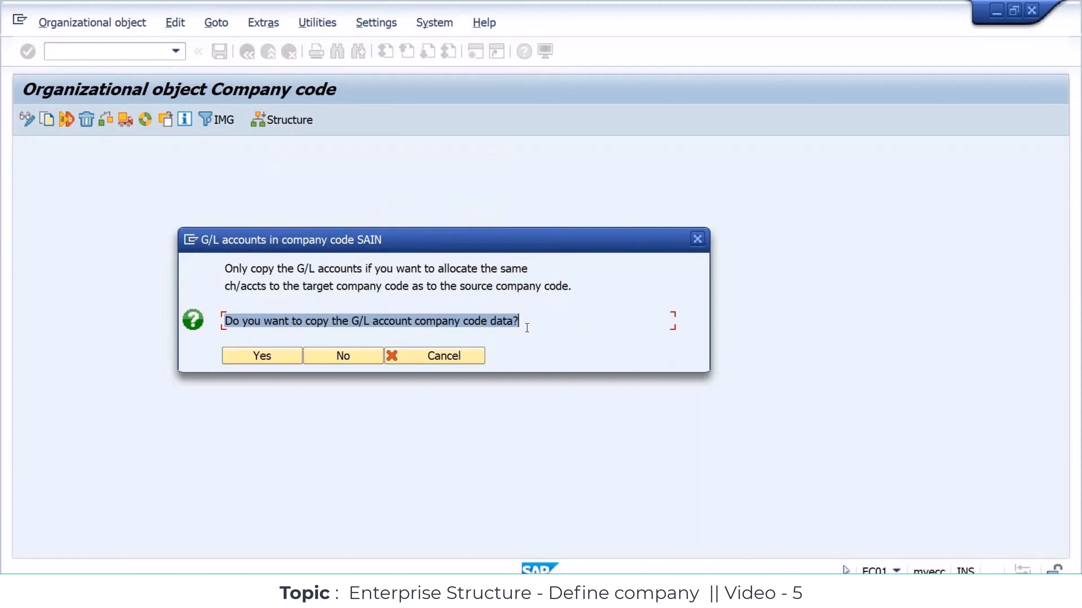
click(265, 357)
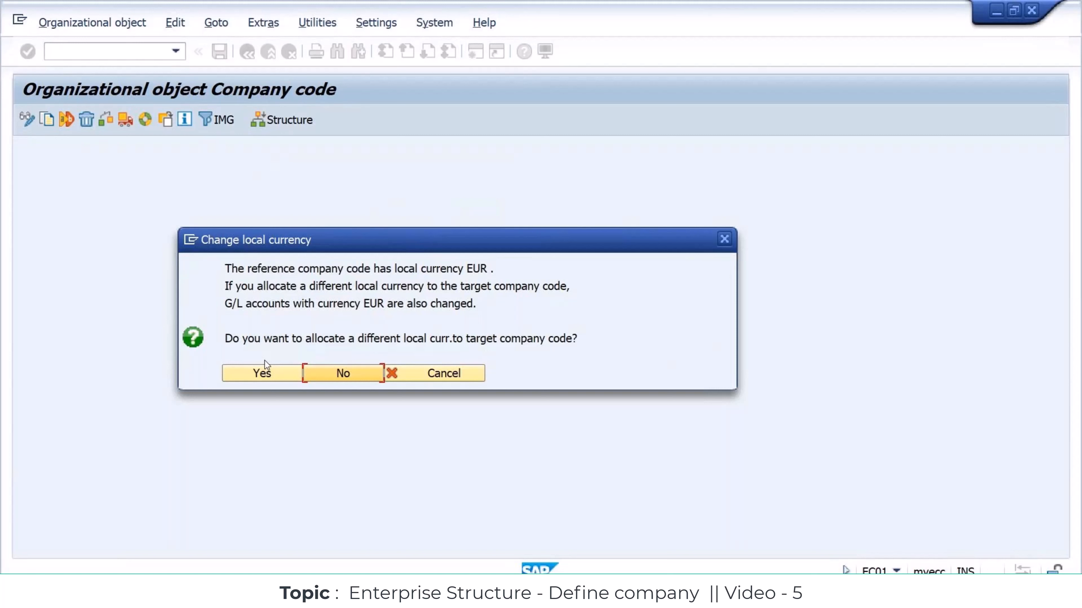
click(264, 377)
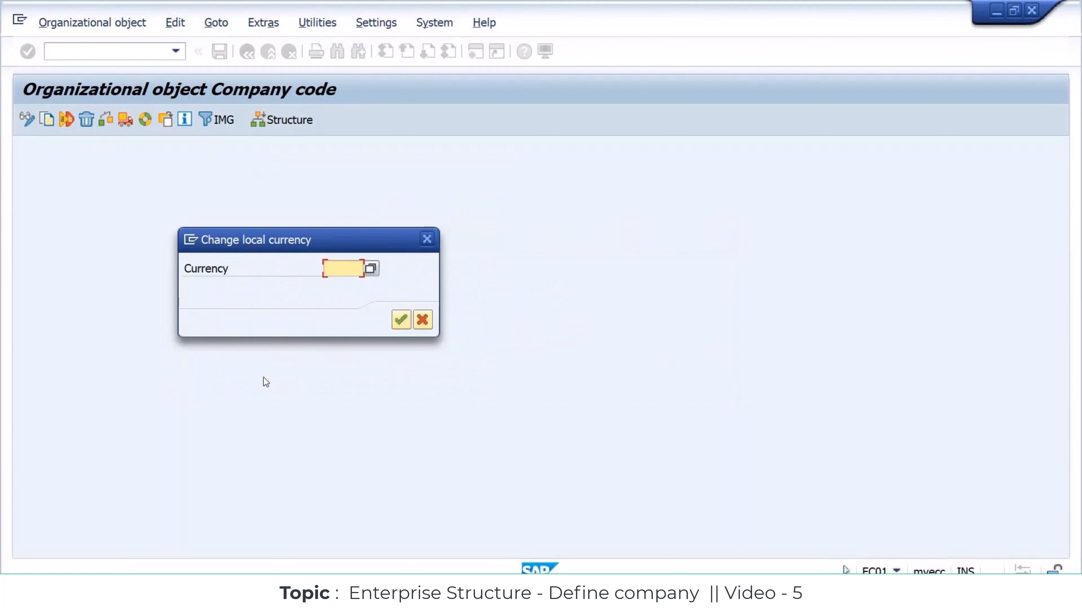
text(INR)
click(402, 324)
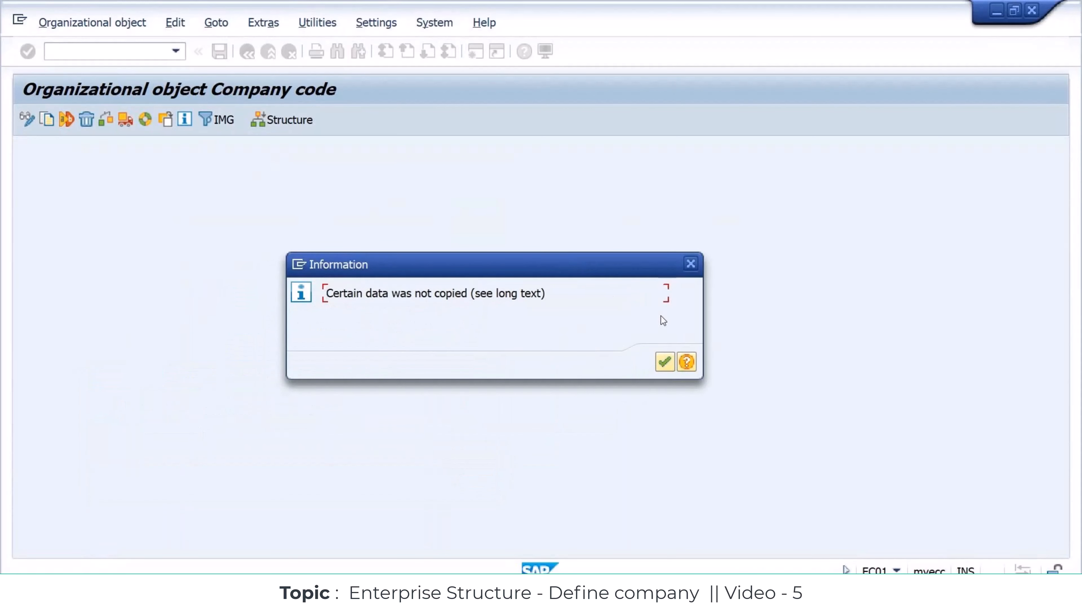
Acknowledge the copy information messages and the notice on transporting number ranges and addresses, closing the desktop notification along the way
click(668, 366)
drag(383, 376, 617, 237)
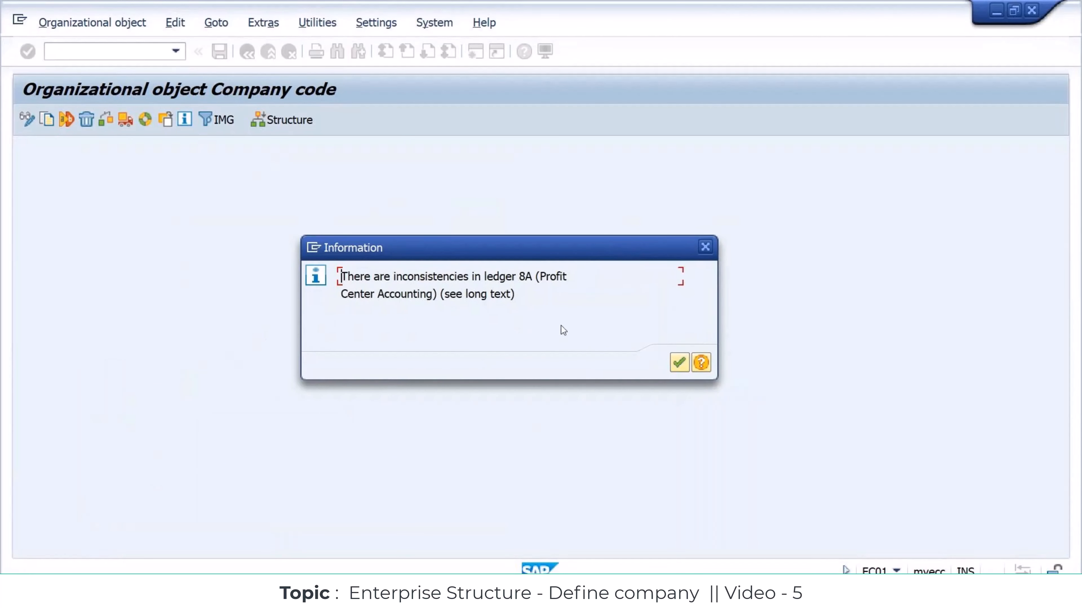
click(679, 365)
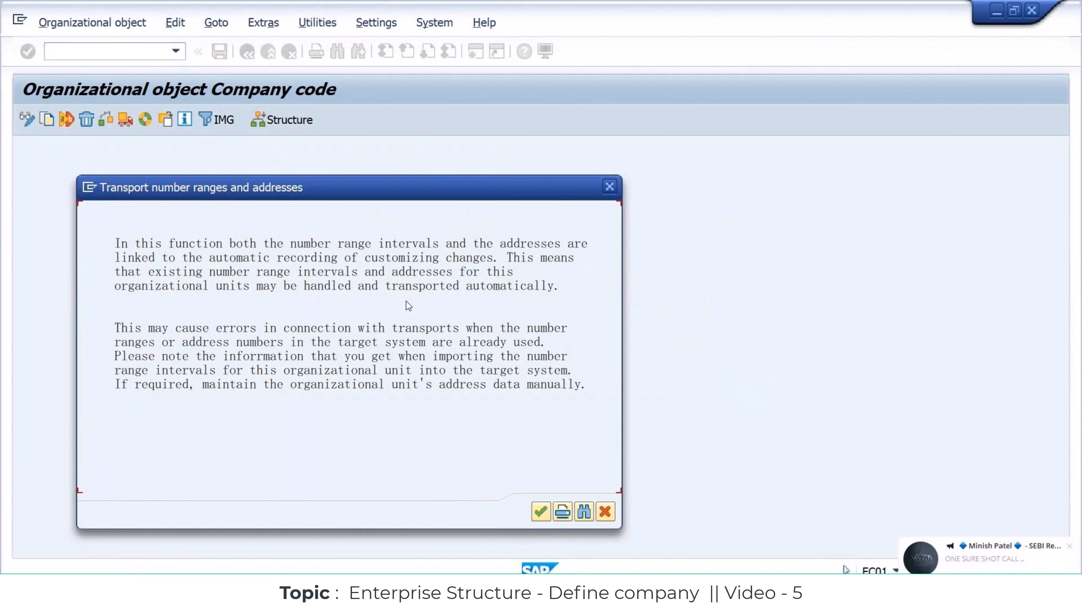
click(1071, 547)
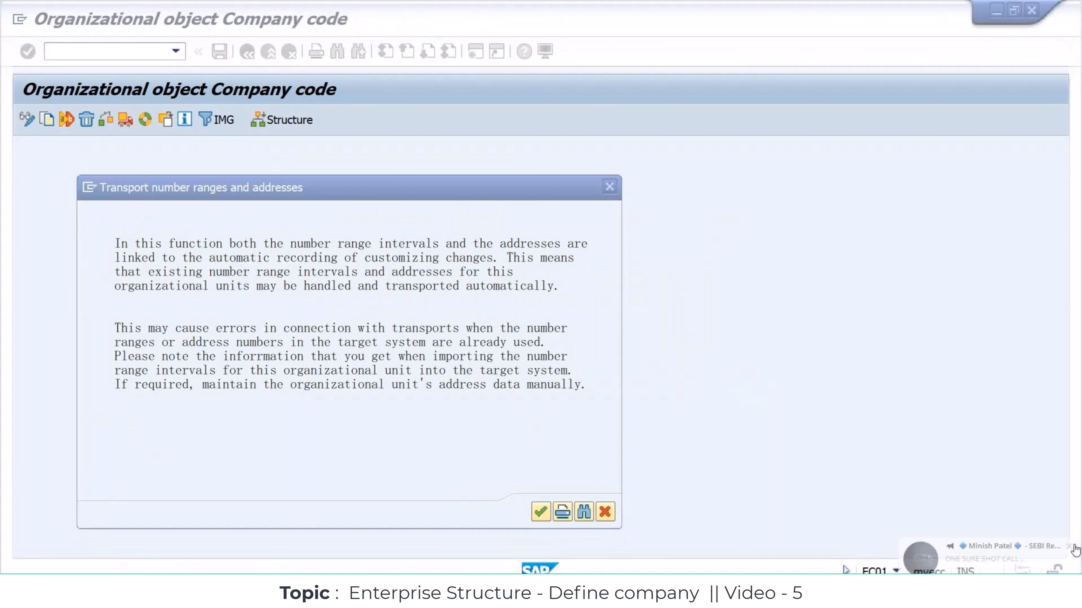
click(680, 423)
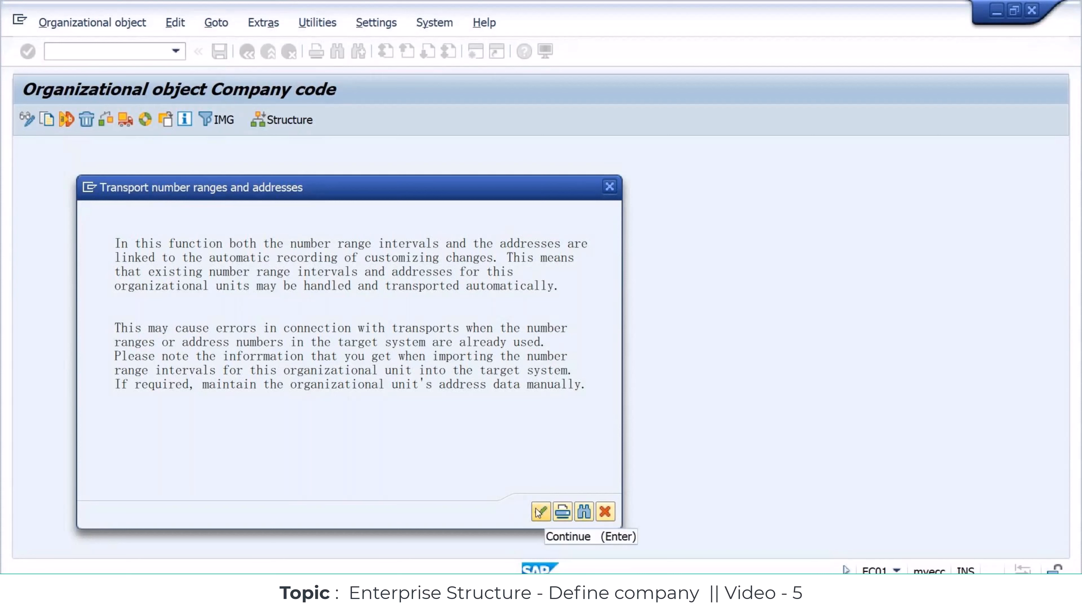
click(540, 512)
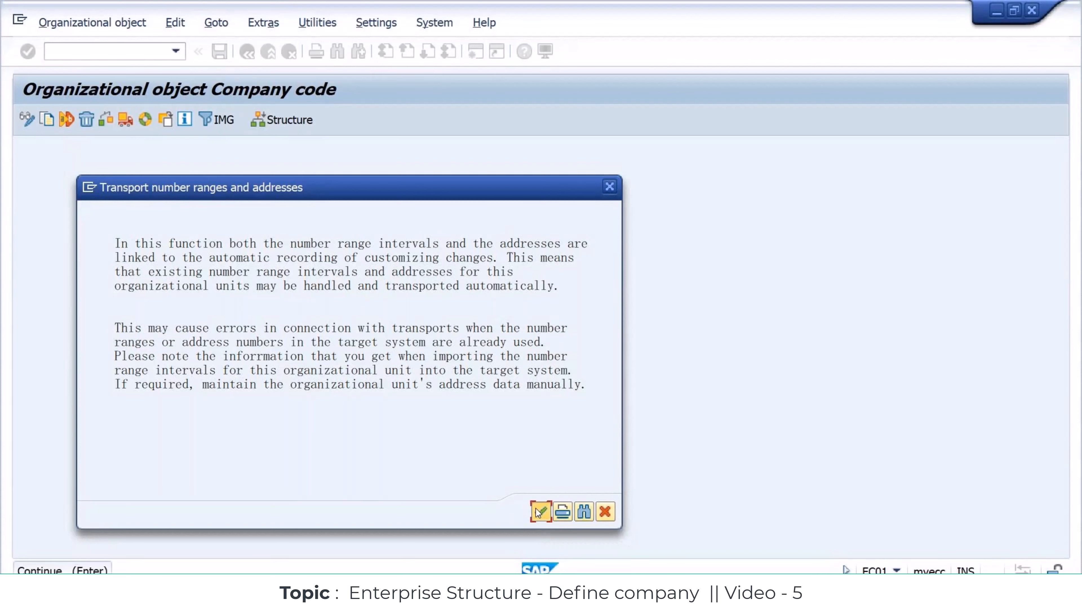
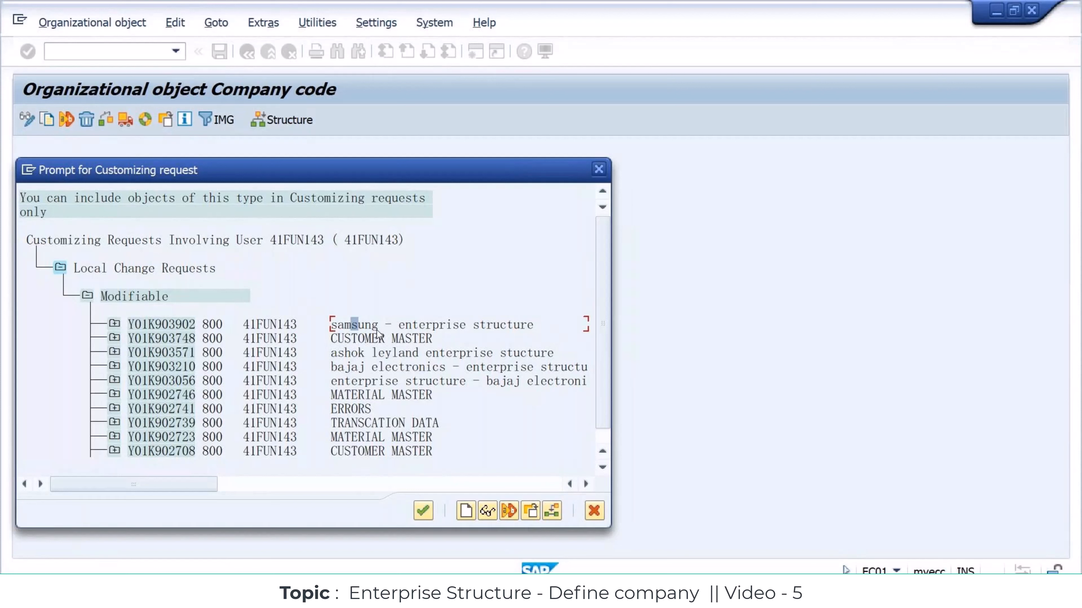
Assign the copy to the customizing request "samsung - enterprise structure" and accept the transport of the number range intervals
double_click(364, 330)
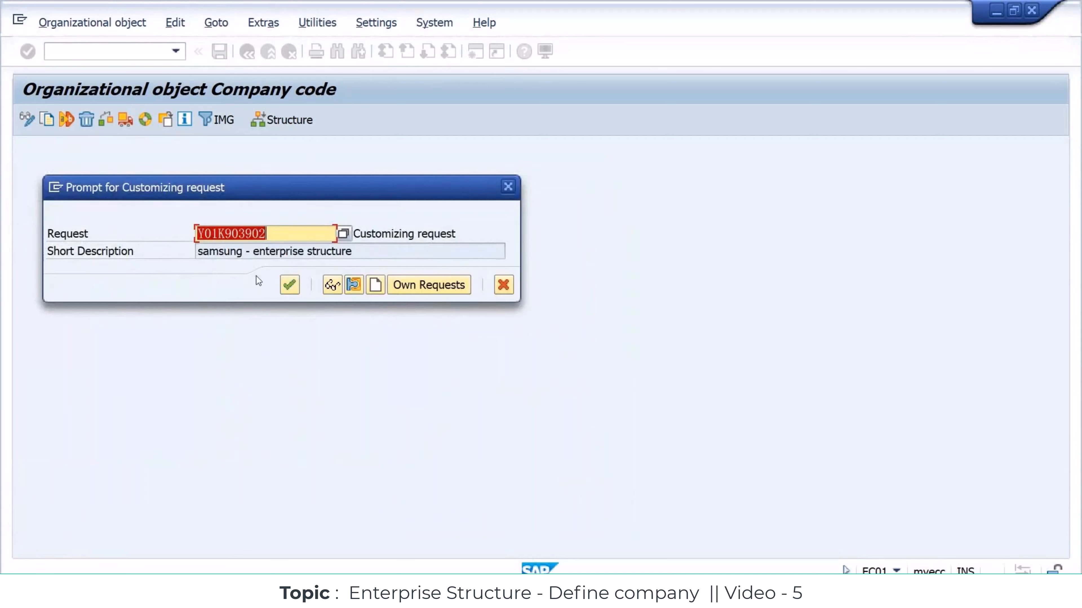
click(295, 292)
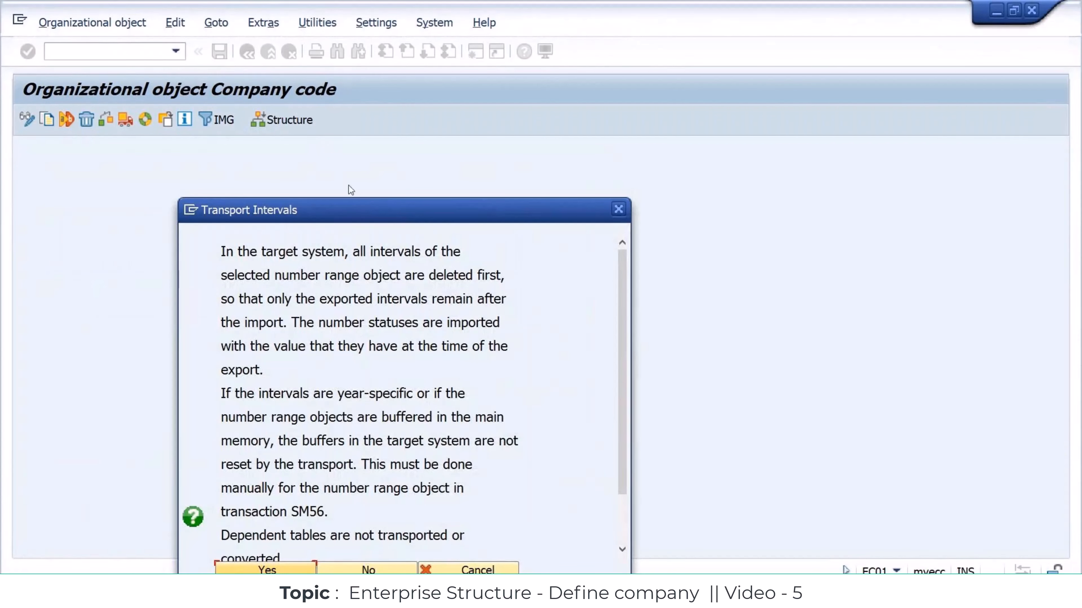
drag(364, 210, 497, 90)
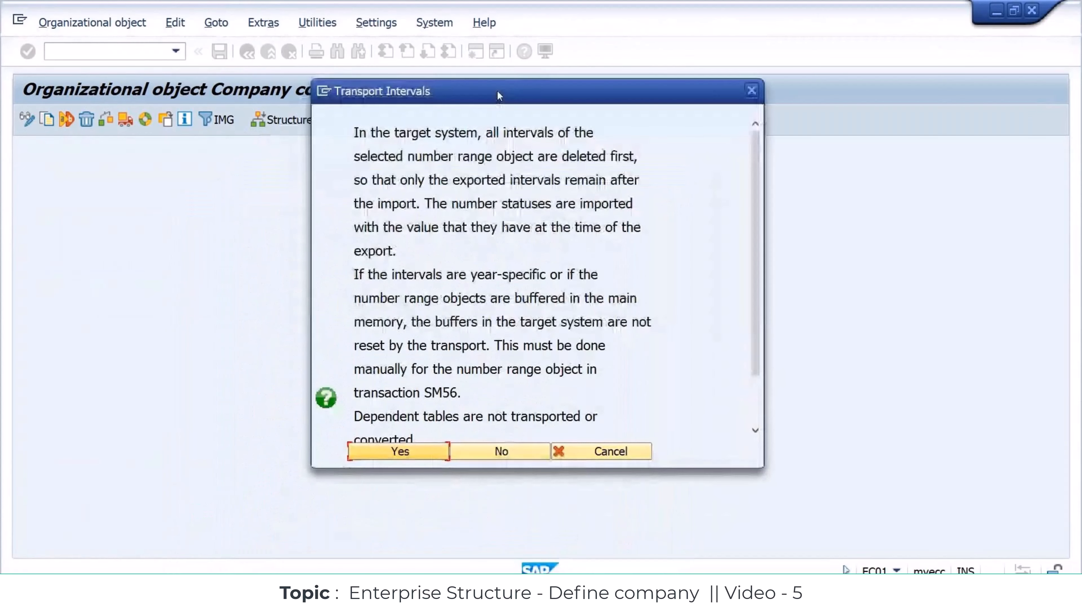
click(396, 453)
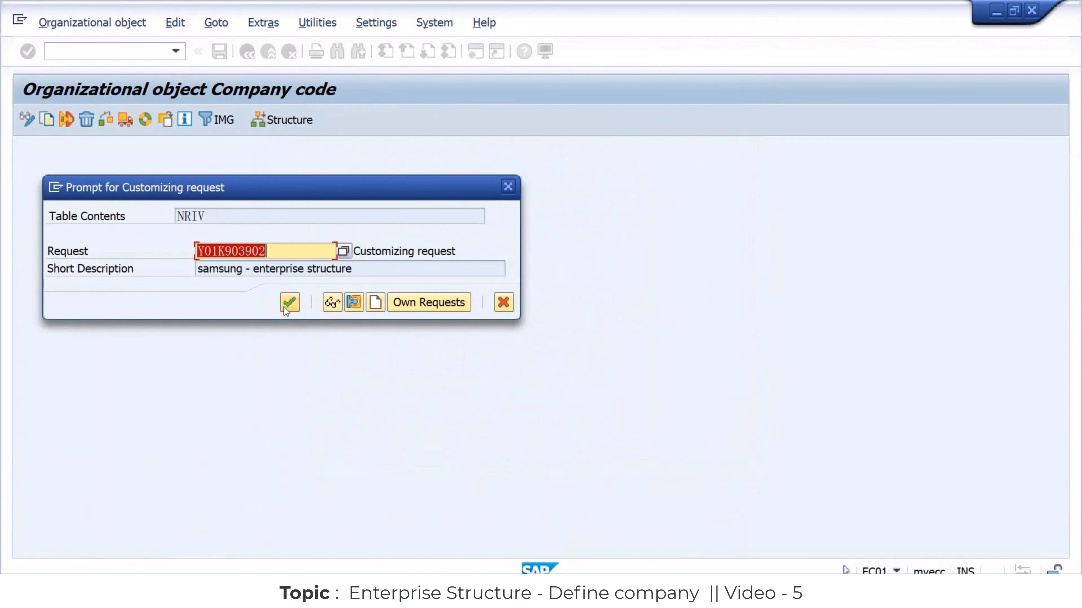
Record the repeated NRIV table contents in the request "samsung - enterprise structure" and accept each transport of the number range intervals
click(284, 306)
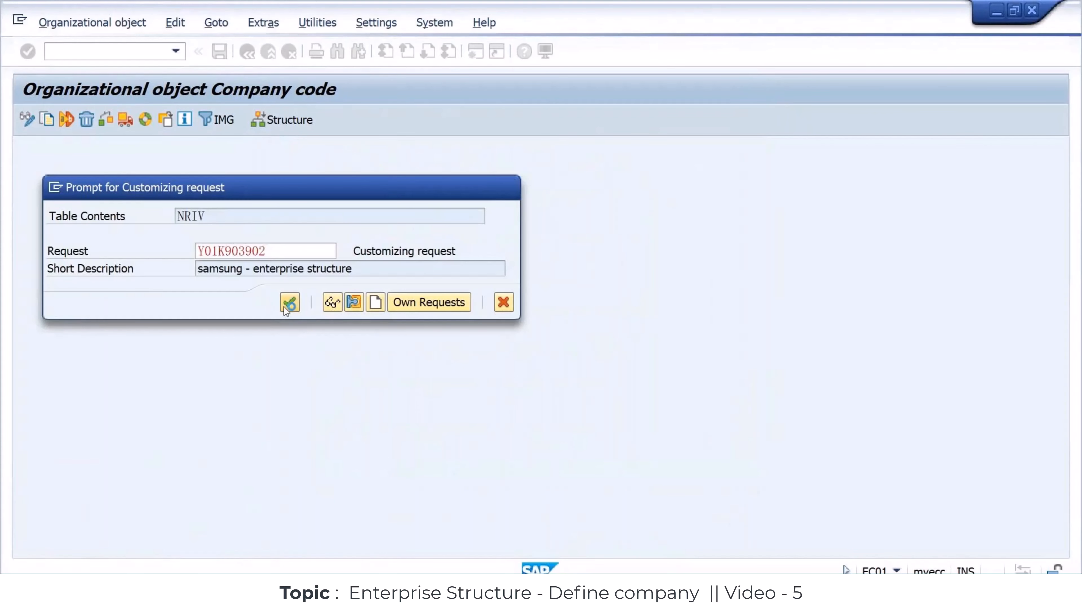
click(265, 570)
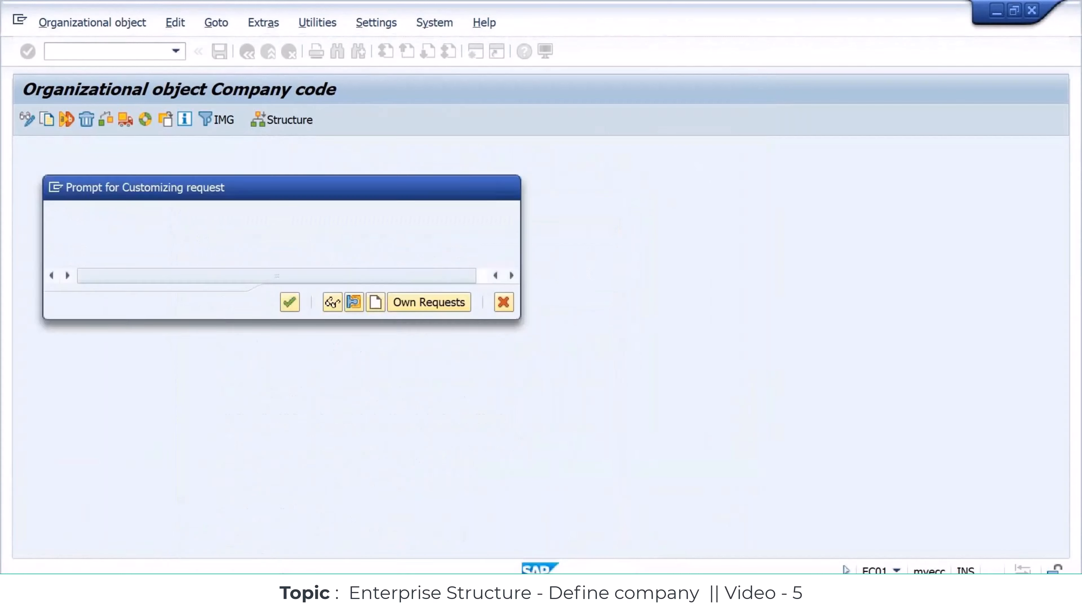
click(289, 302)
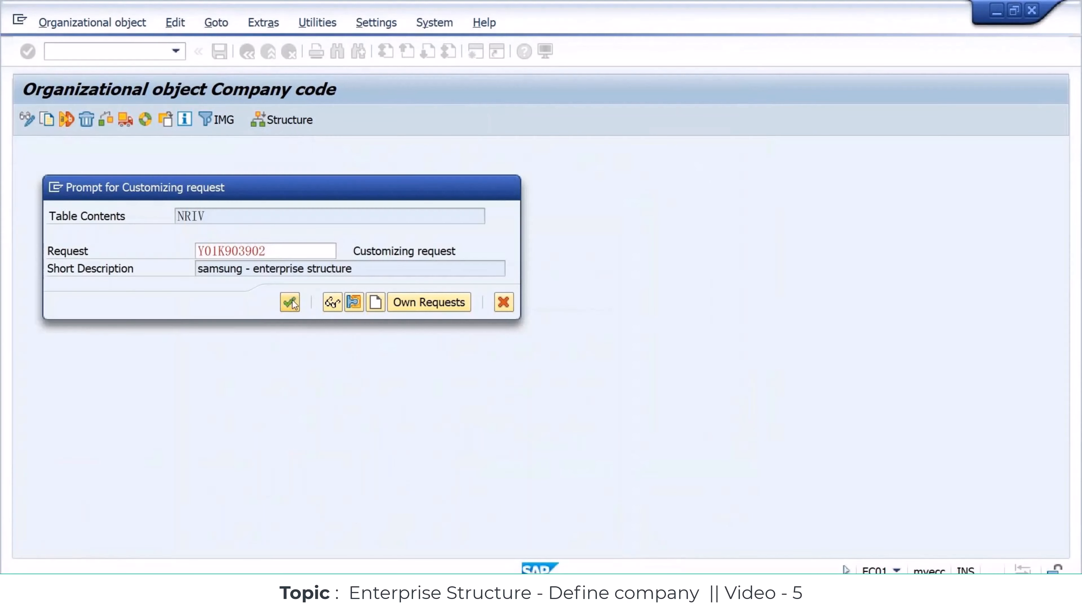
click(292, 571)
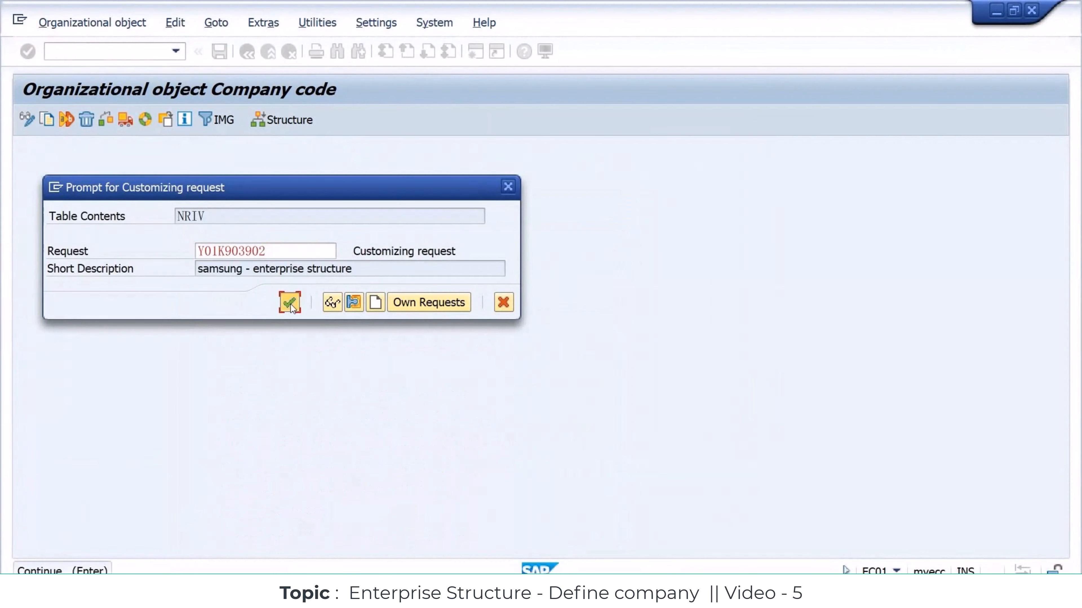
click(290, 303)
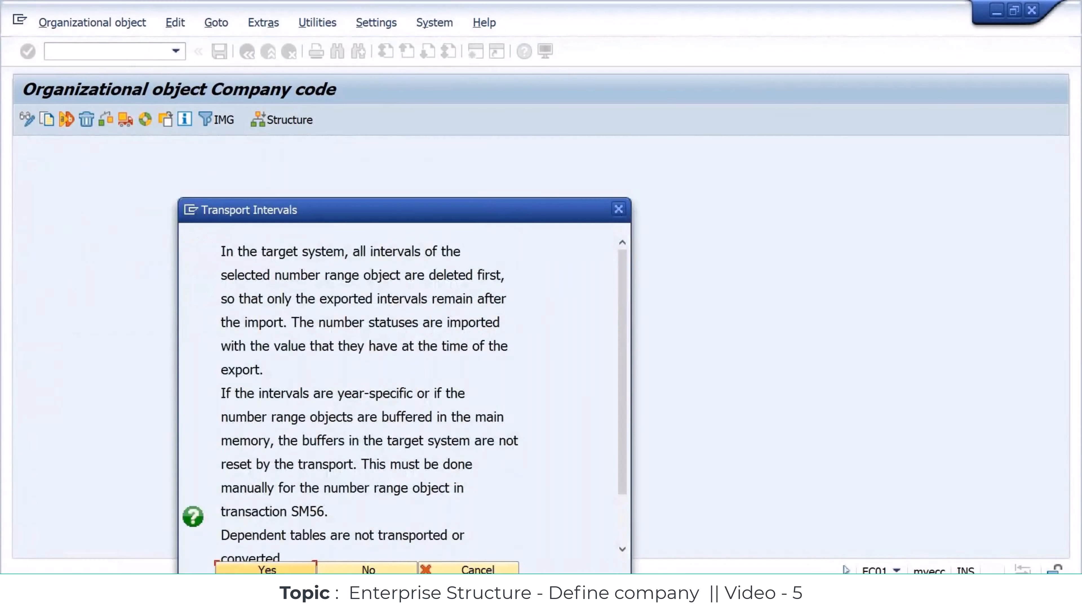
click(279, 568)
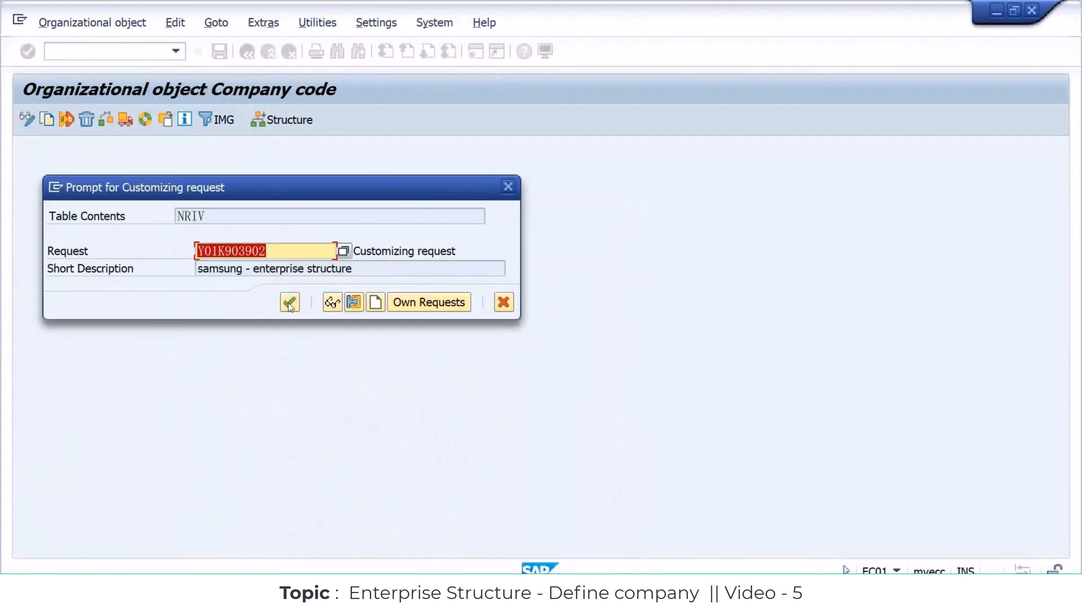
click(288, 303)
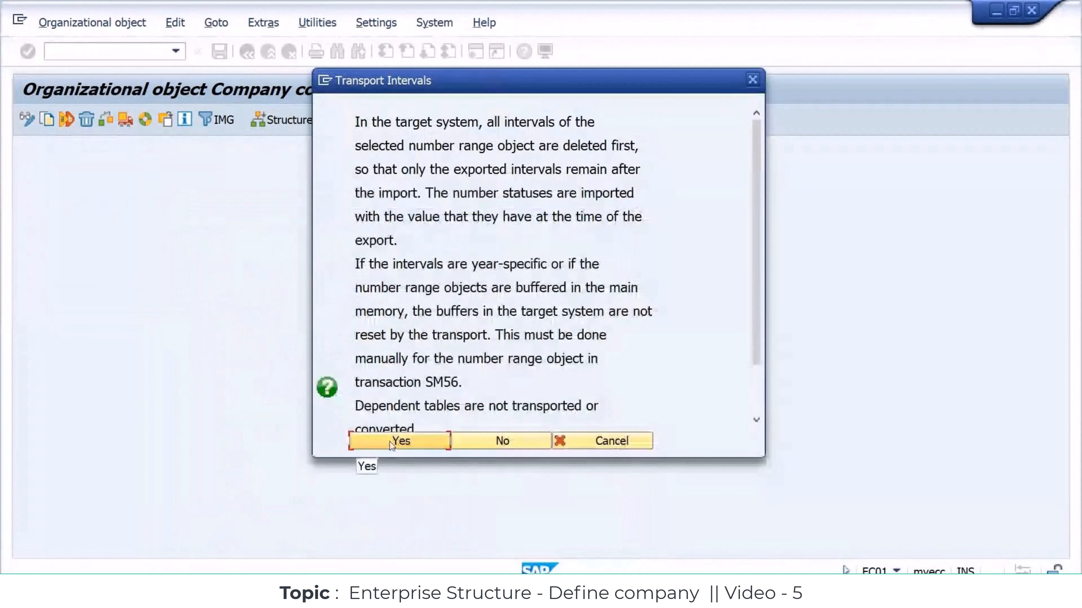
click(399, 441)
key(Return)
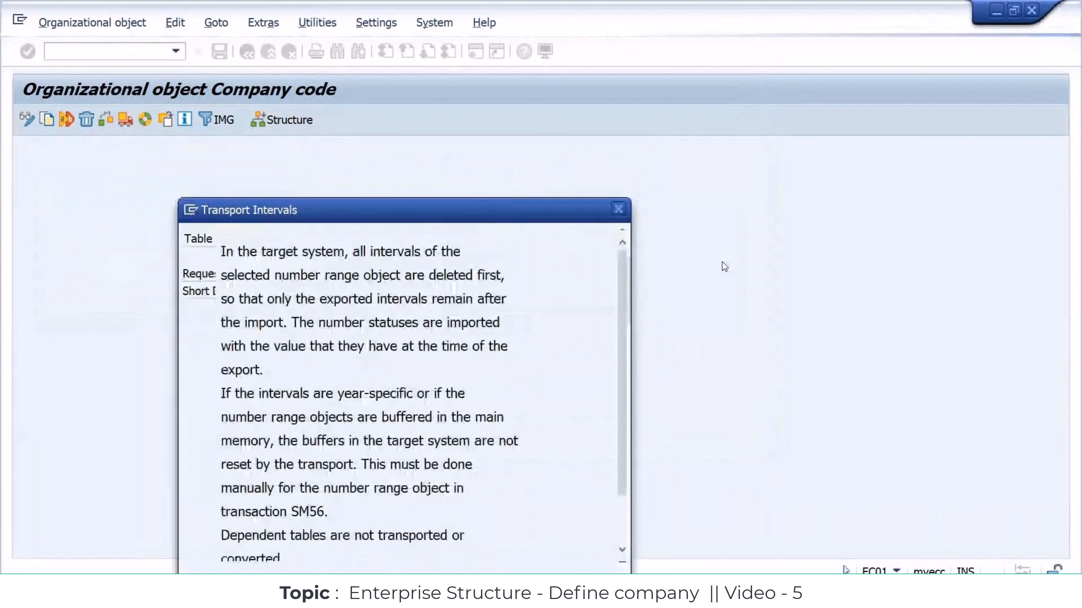
click(293, 562)
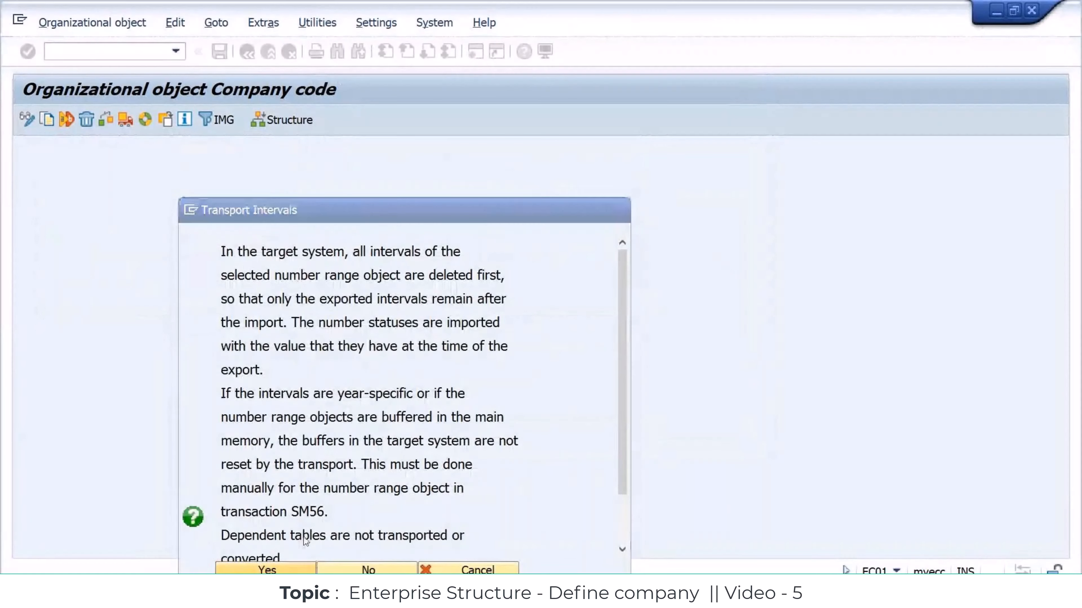
key(Return)
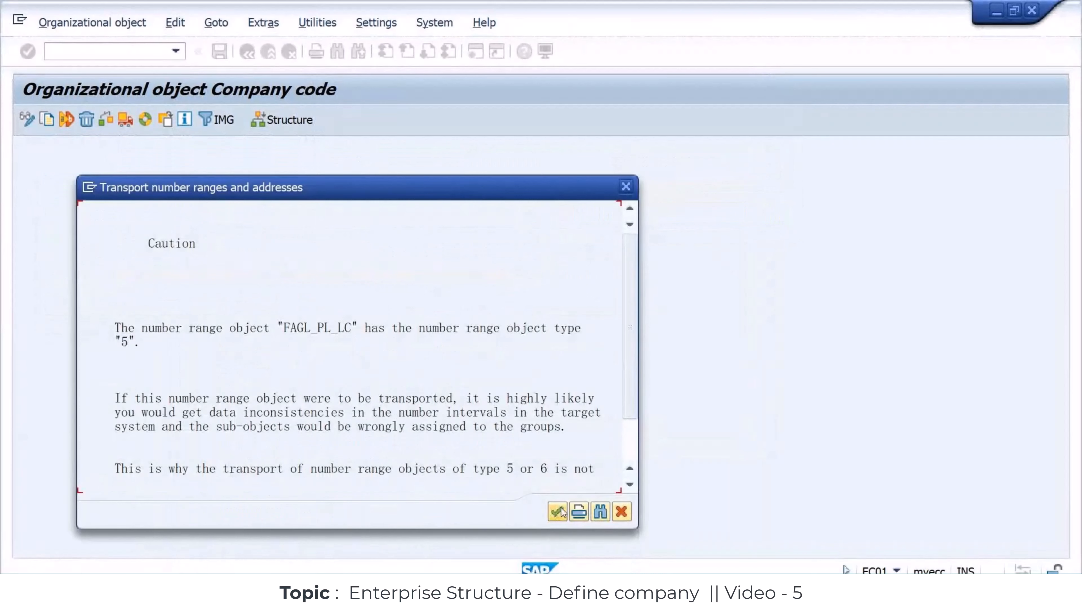
Acknowledge the caution about number range object FAGL_PL_LC and accept the following interval transport into the samsung request
click(558, 511)
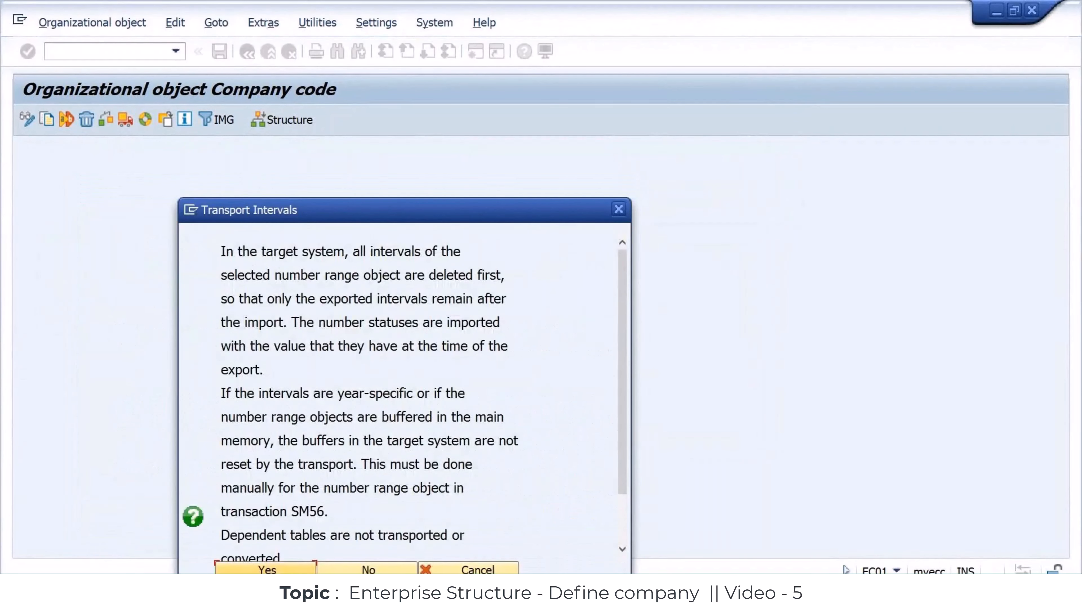
key(Return)
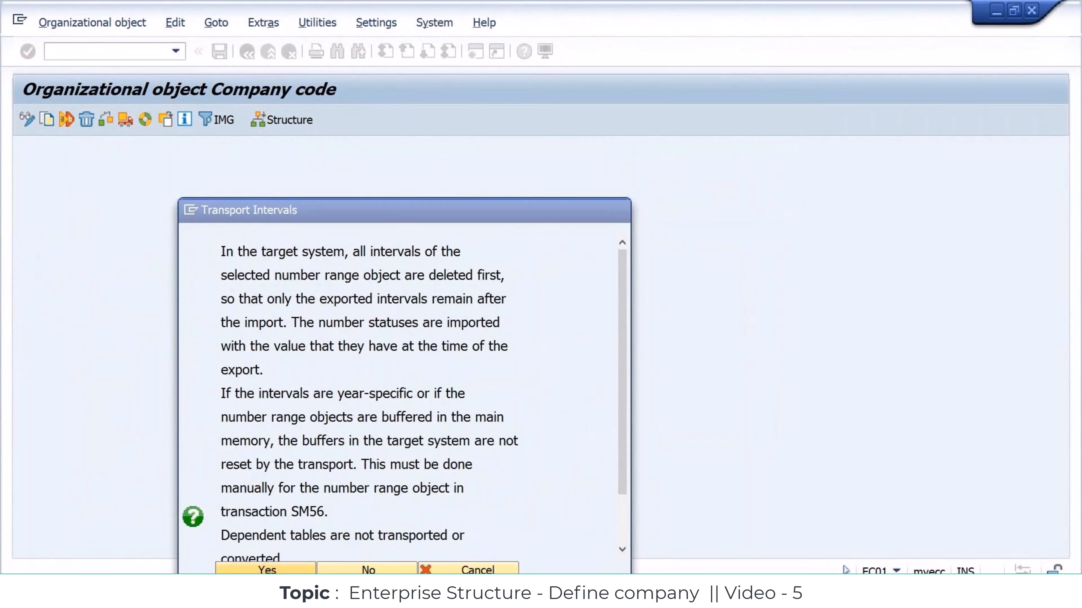
click(296, 301)
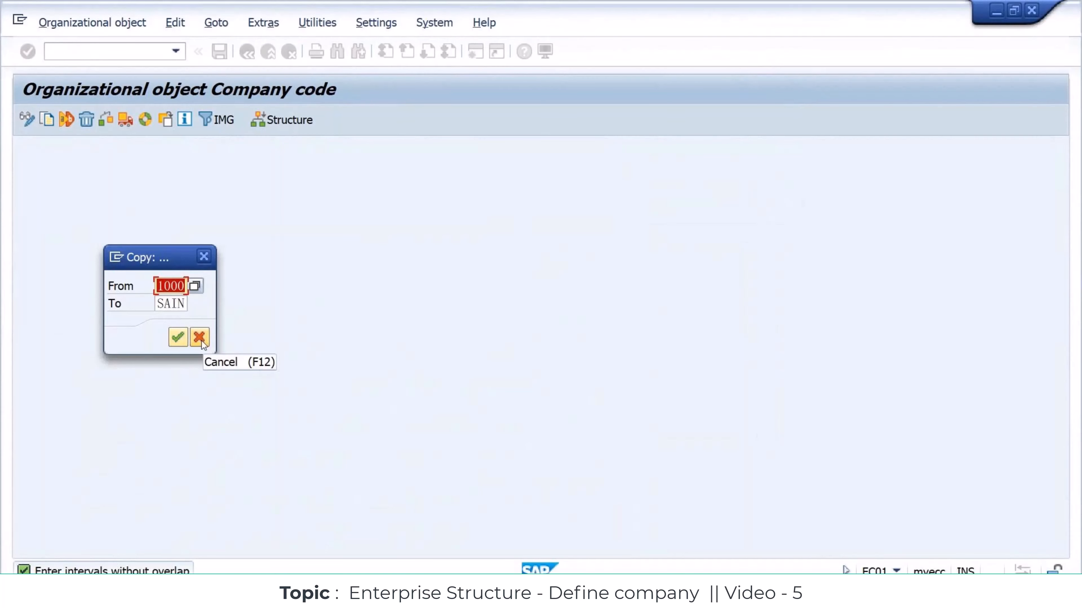
Close the desktop notification and continue copying the intervals of the remaining objects despite the error in number range object FIAA-BELNR
click(170, 305)
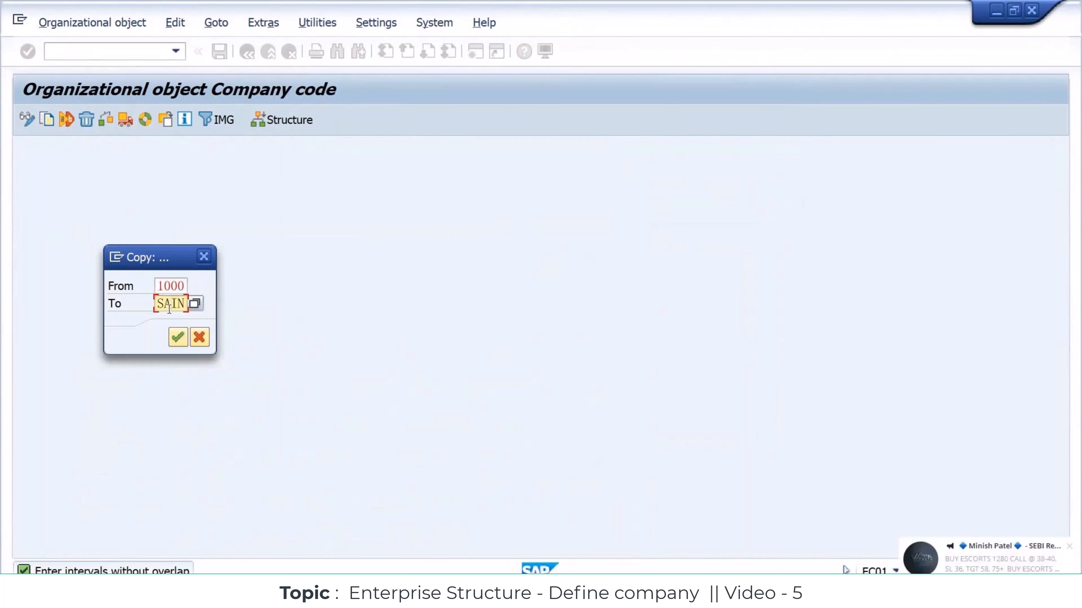
click(1069, 547)
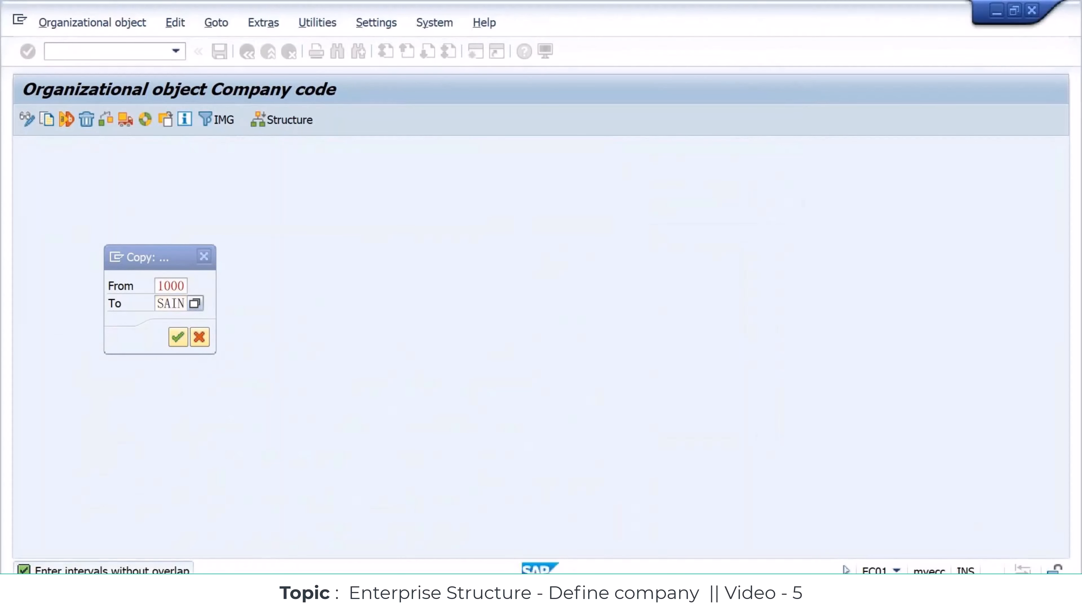
right_click(346, 597)
click(339, 571)
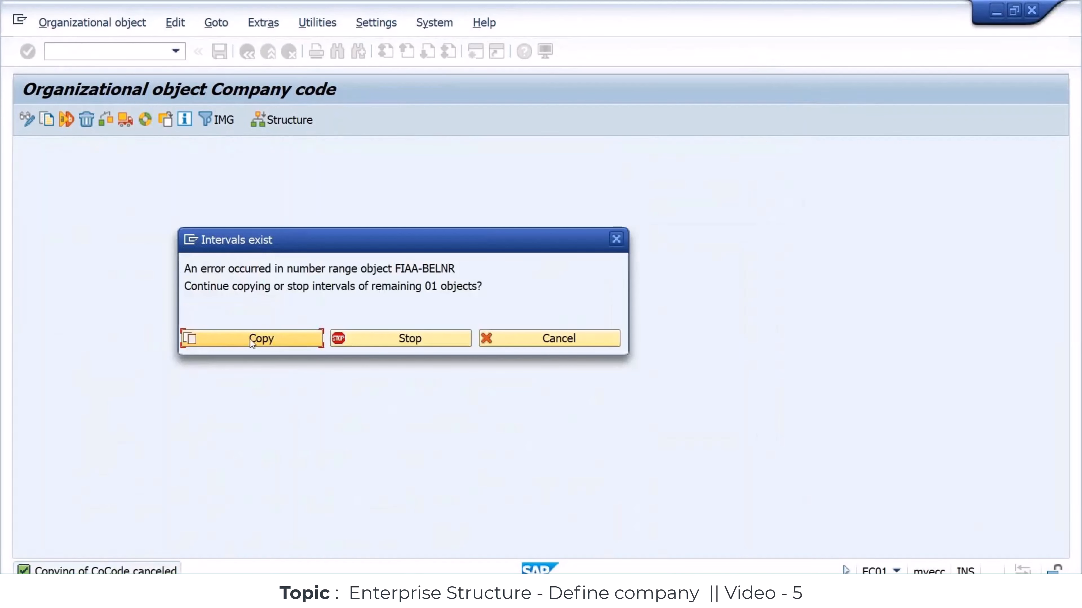
click(252, 339)
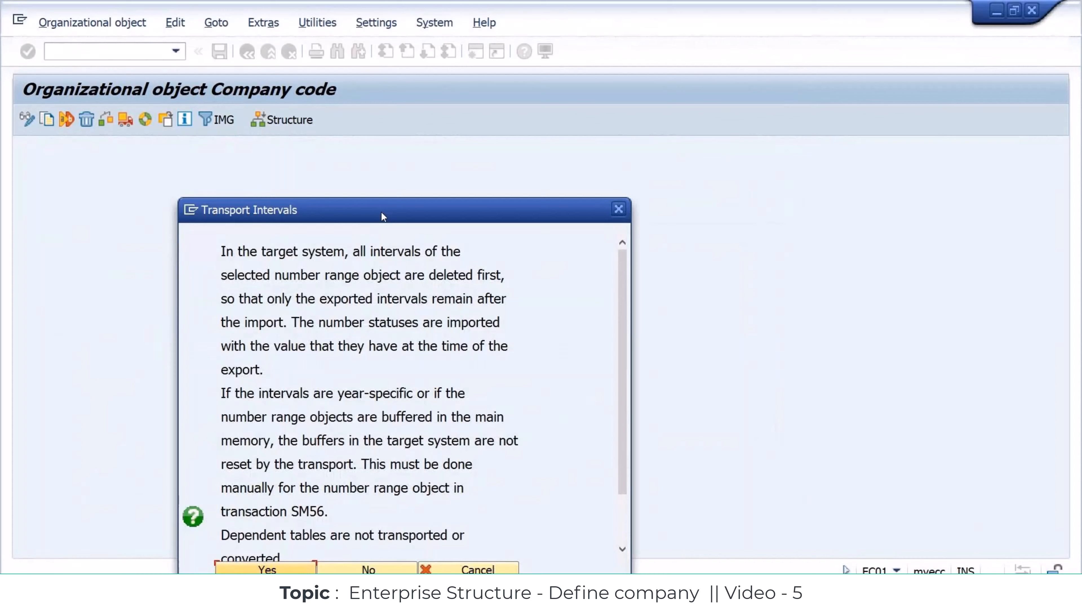
Move the Transport Intervals dialog fully into view, accept the transport, and record NRIV in the request "samsung - enterprise structure"
drag(382, 213, 458, 128)
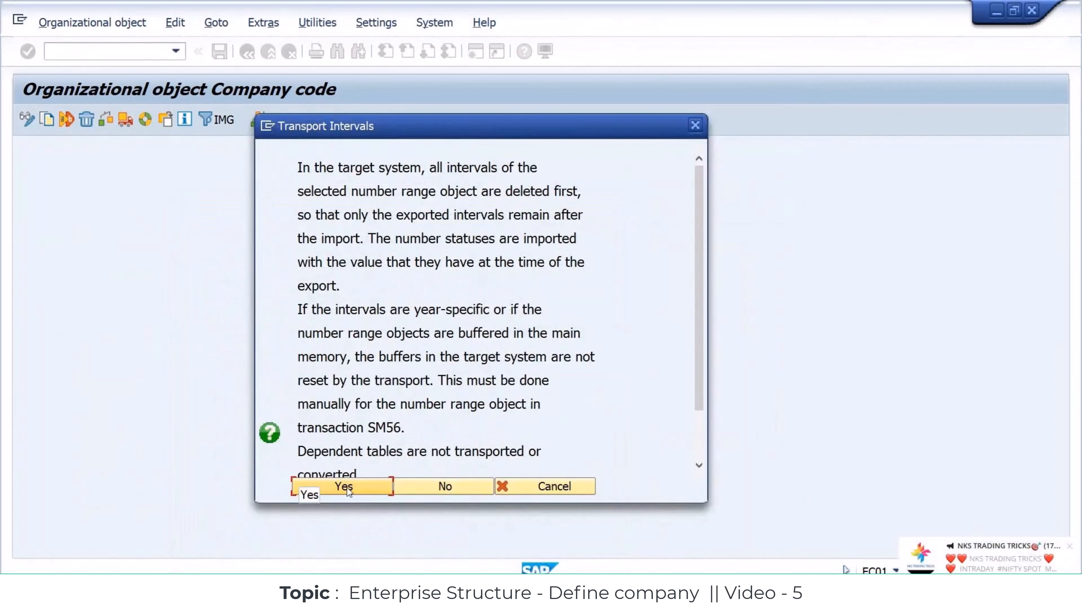
click(364, 484)
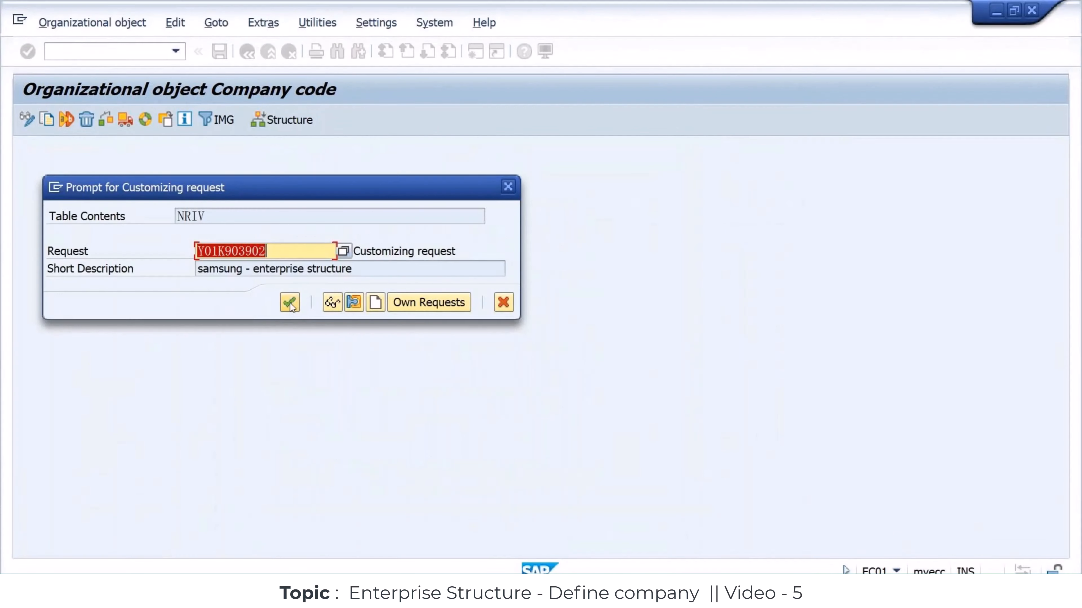
click(290, 302)
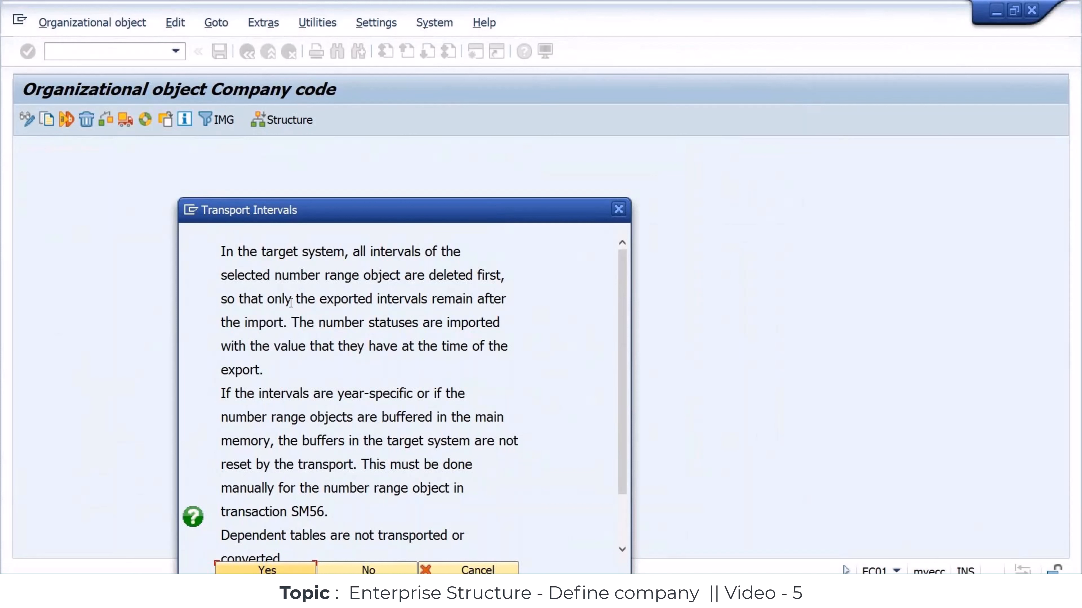
Keep accepting each number range interval transport and recording its NRIV contents in the samsung request until the caution about GL_LOCAL
key(Return)
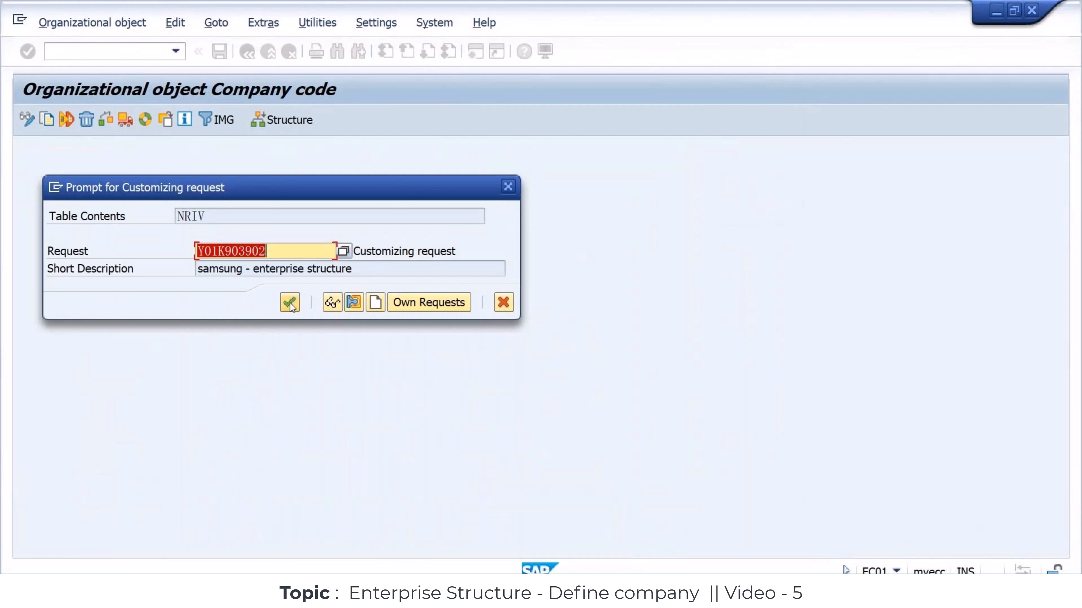
click(290, 303)
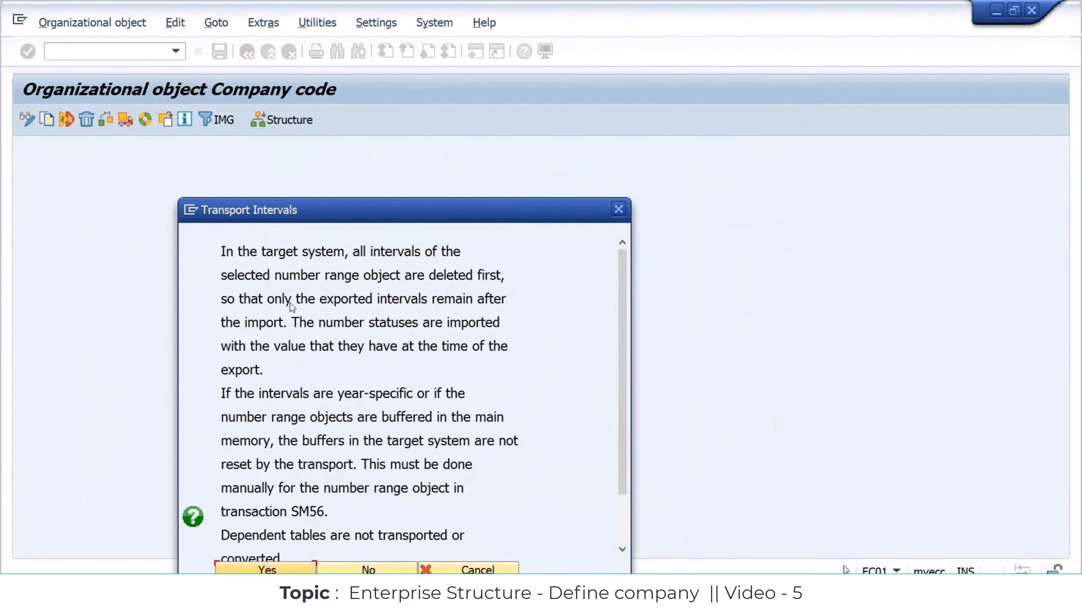
key(Return)
click(290, 302)
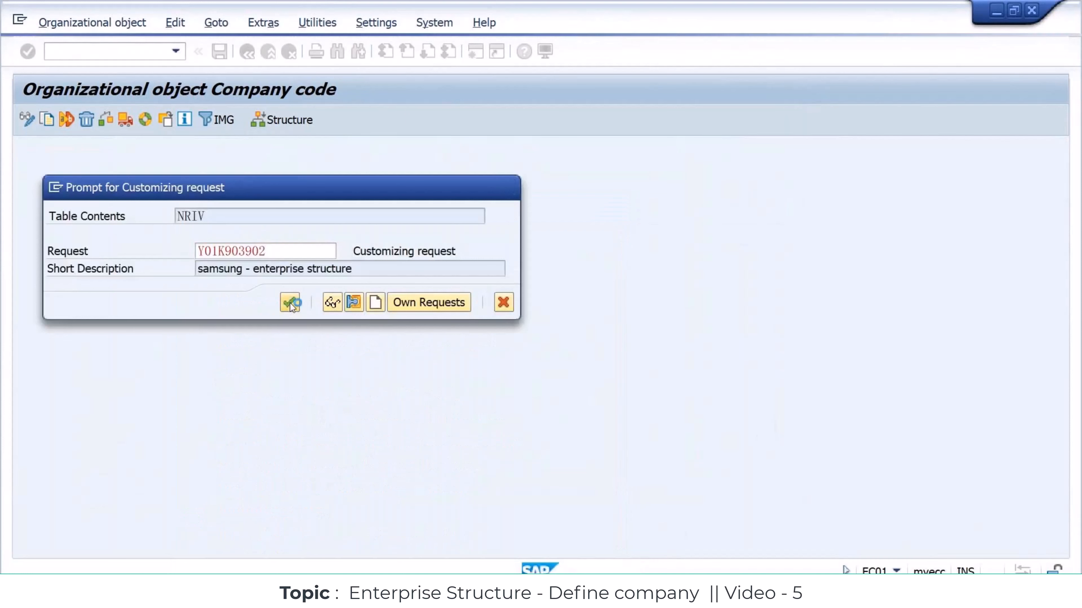
key(Return)
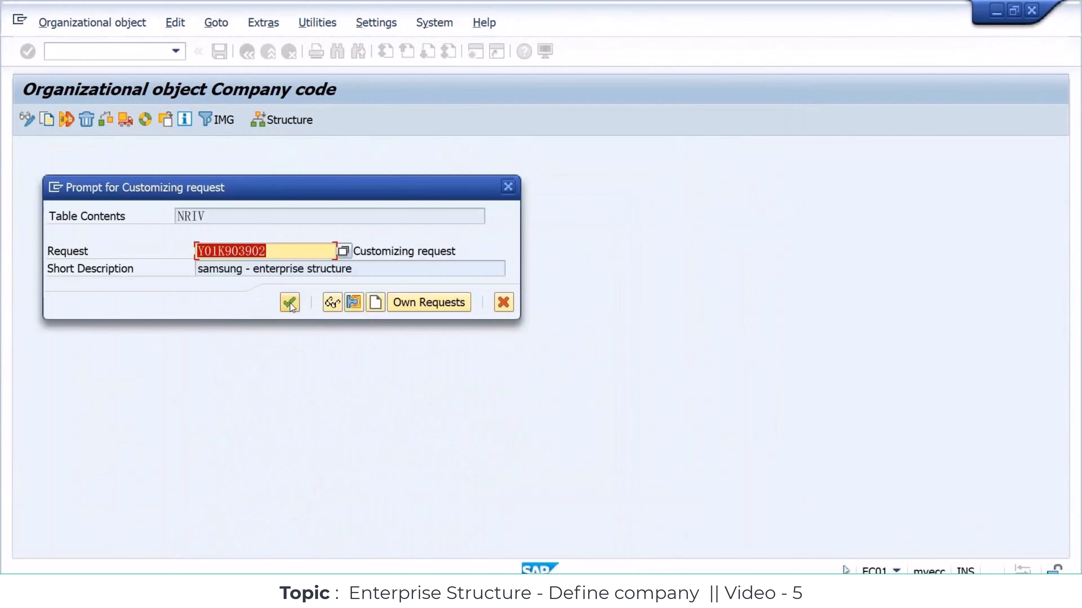
click(290, 303)
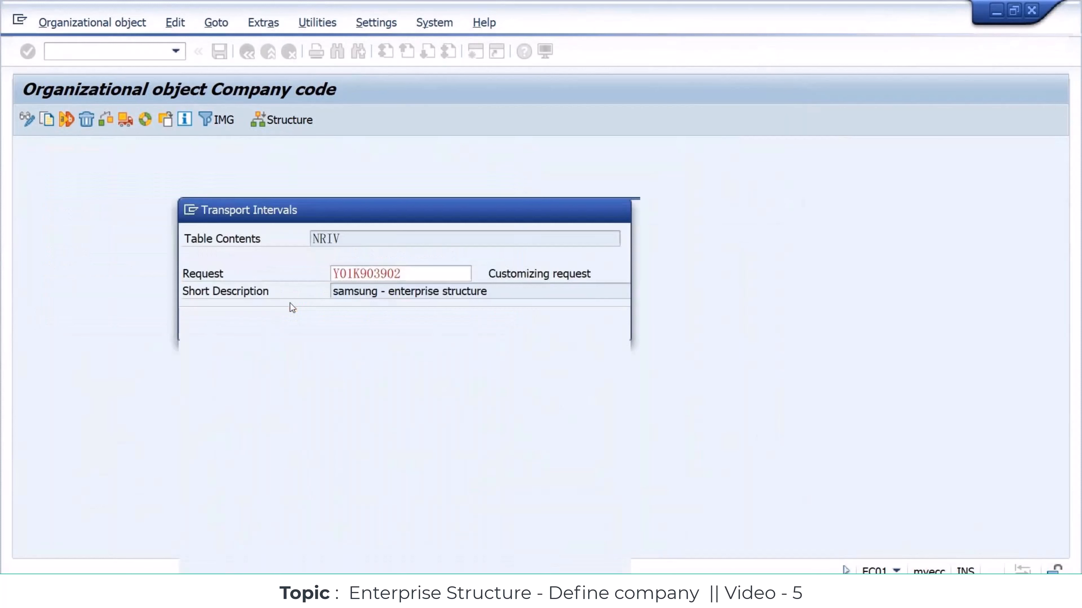
key(Return)
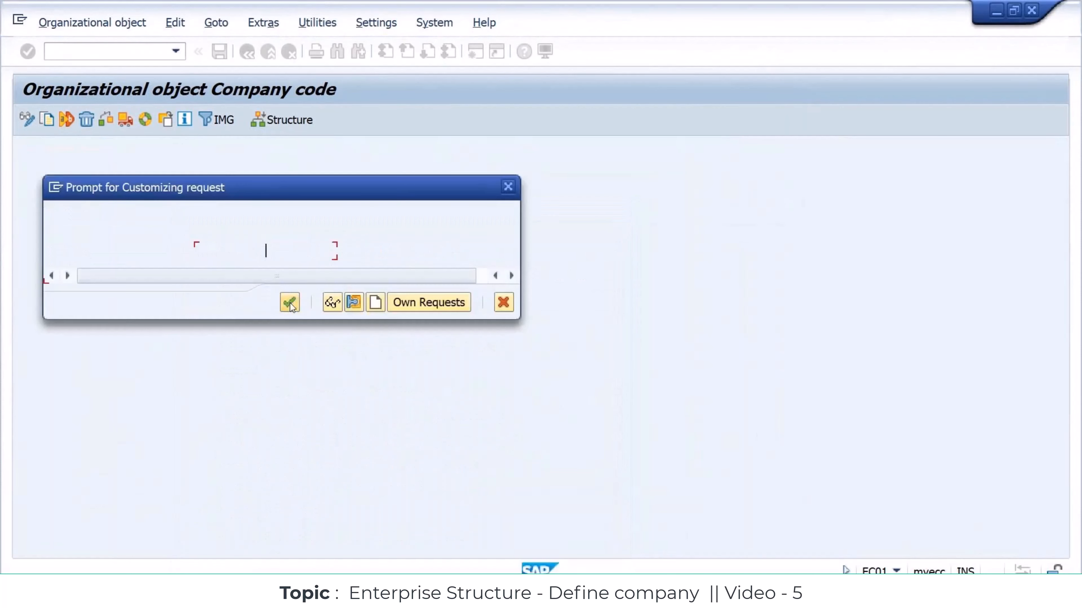
click(290, 303)
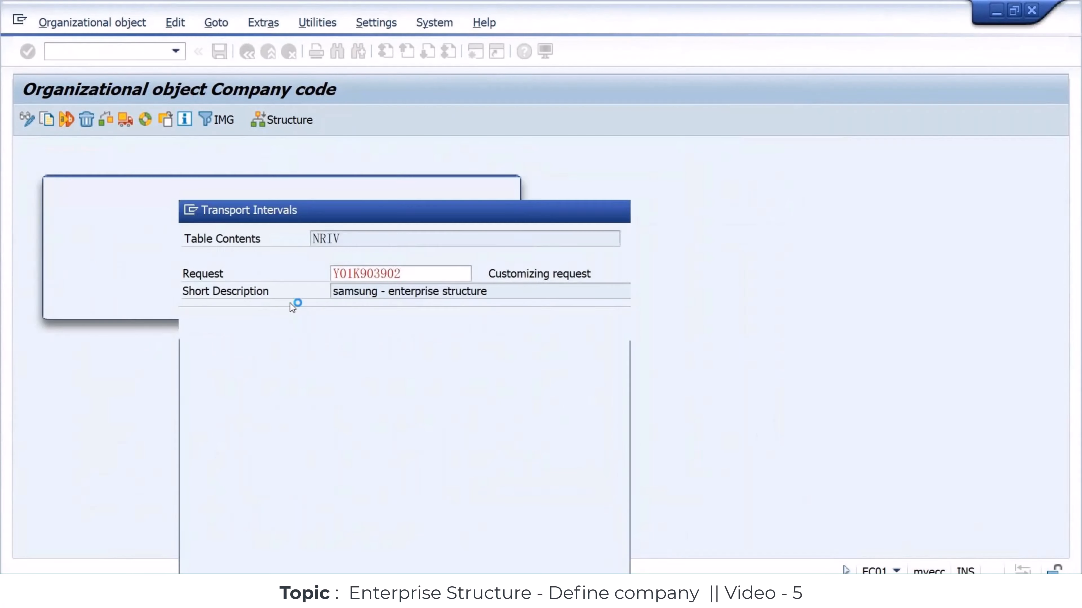
key(Return)
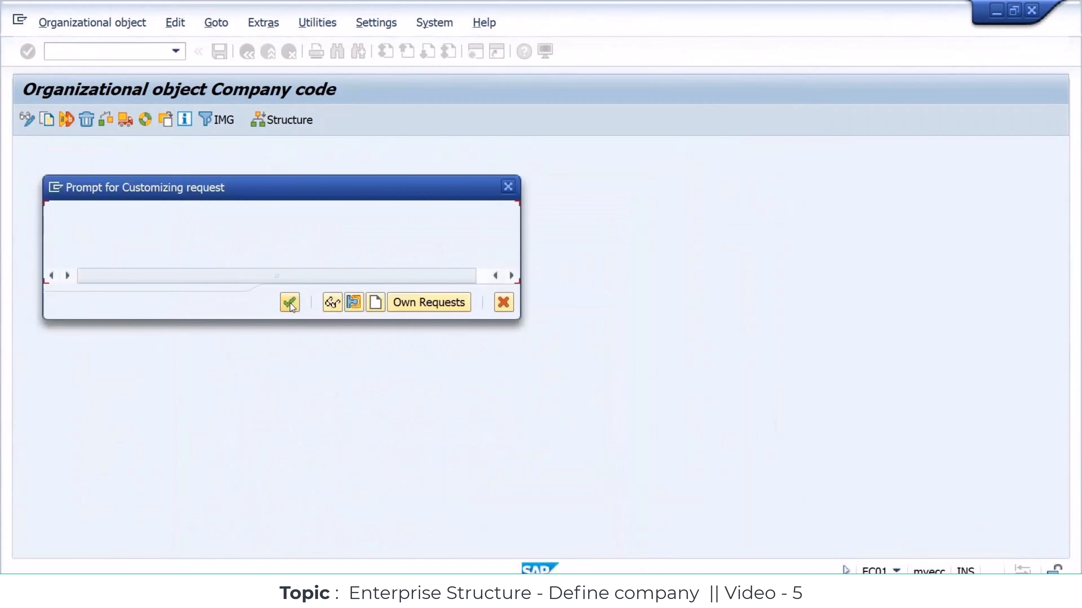
click(290, 303)
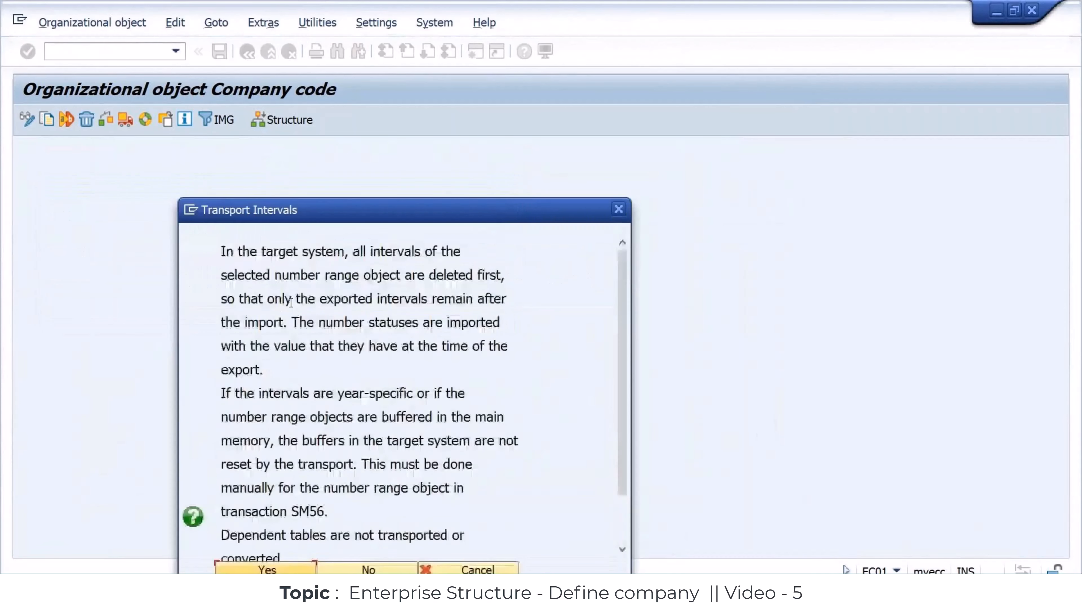
key(Return)
click(290, 302)
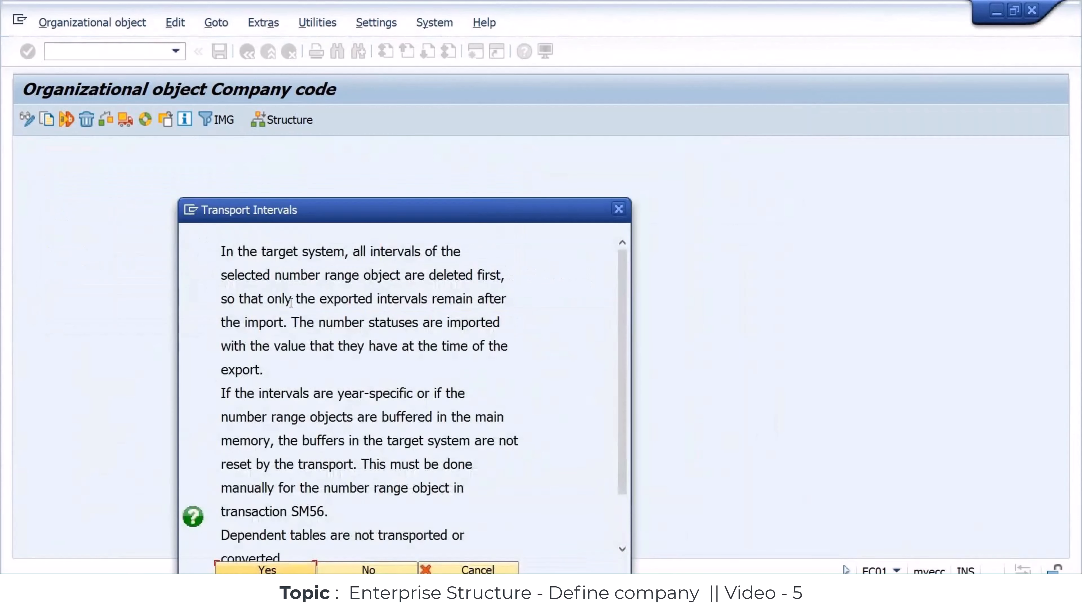
key(Return)
click(290, 302)
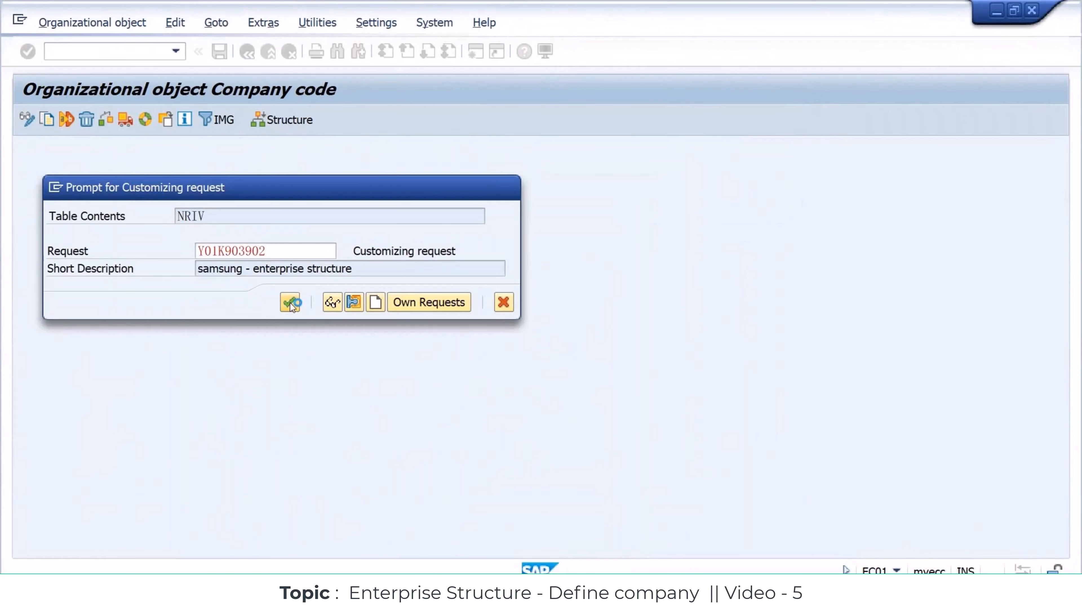
key(Return)
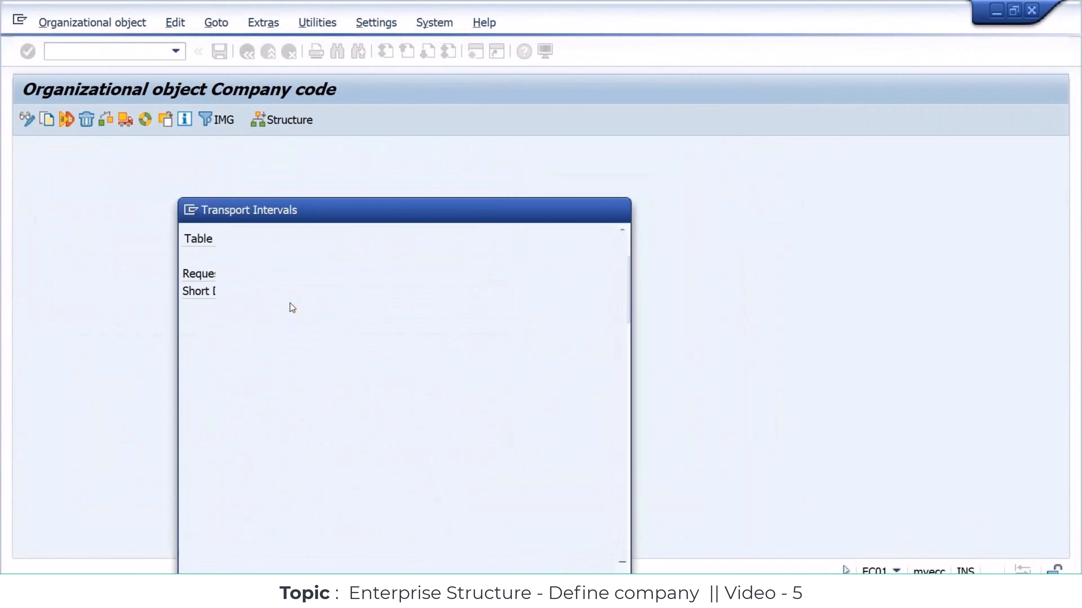
key(Return)
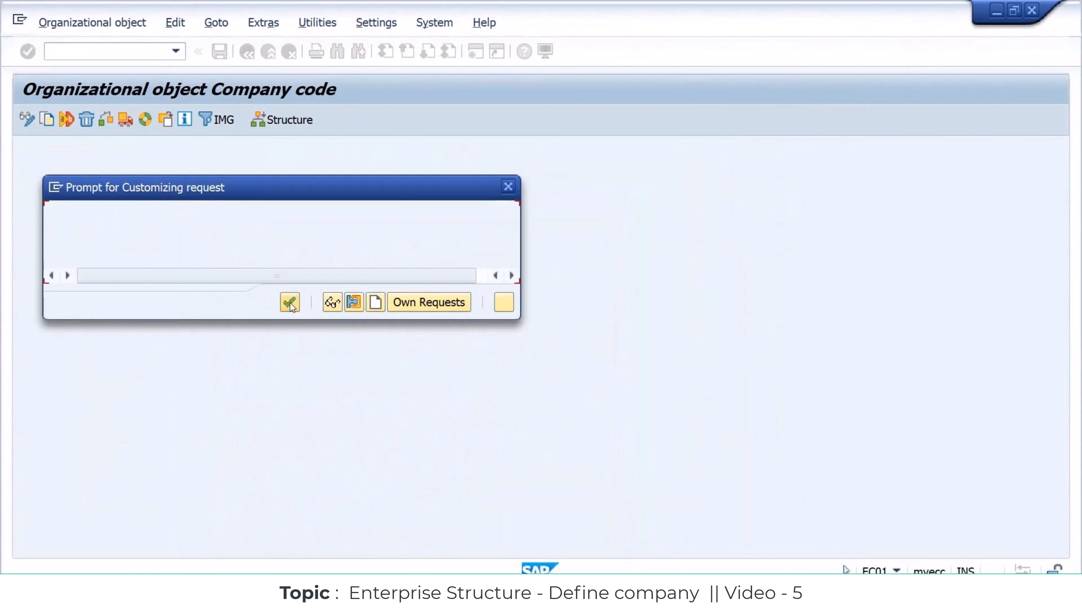
click(290, 302)
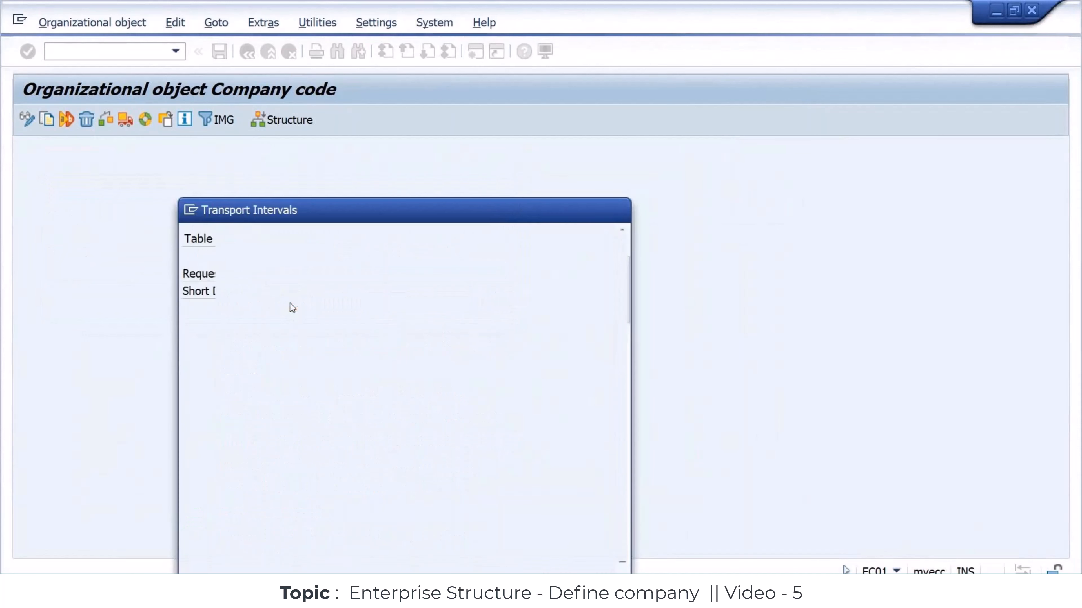
key(Return)
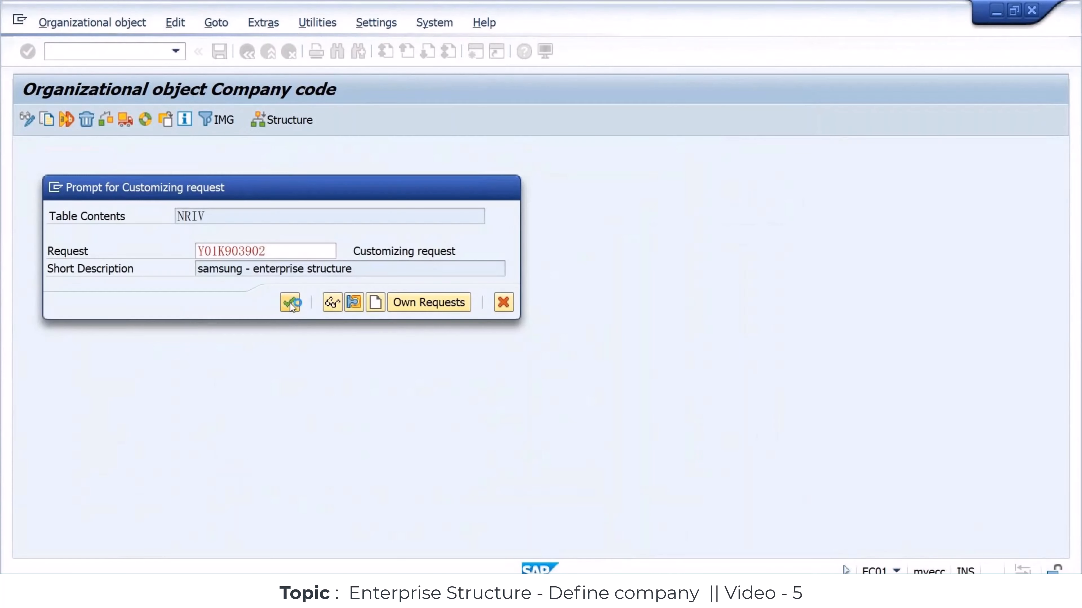
click(290, 302)
key(Return)
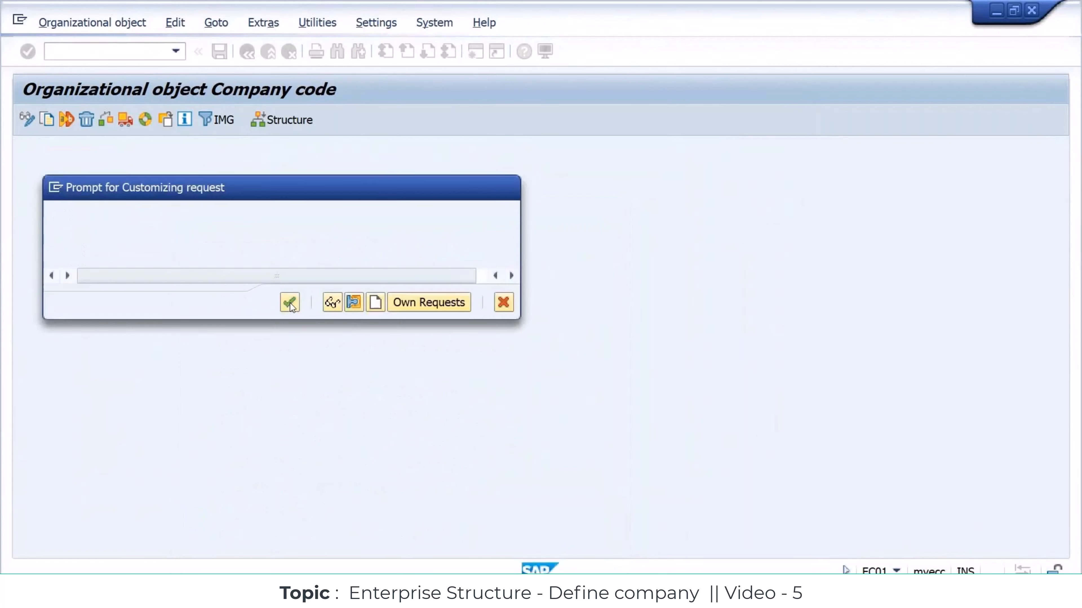
click(290, 302)
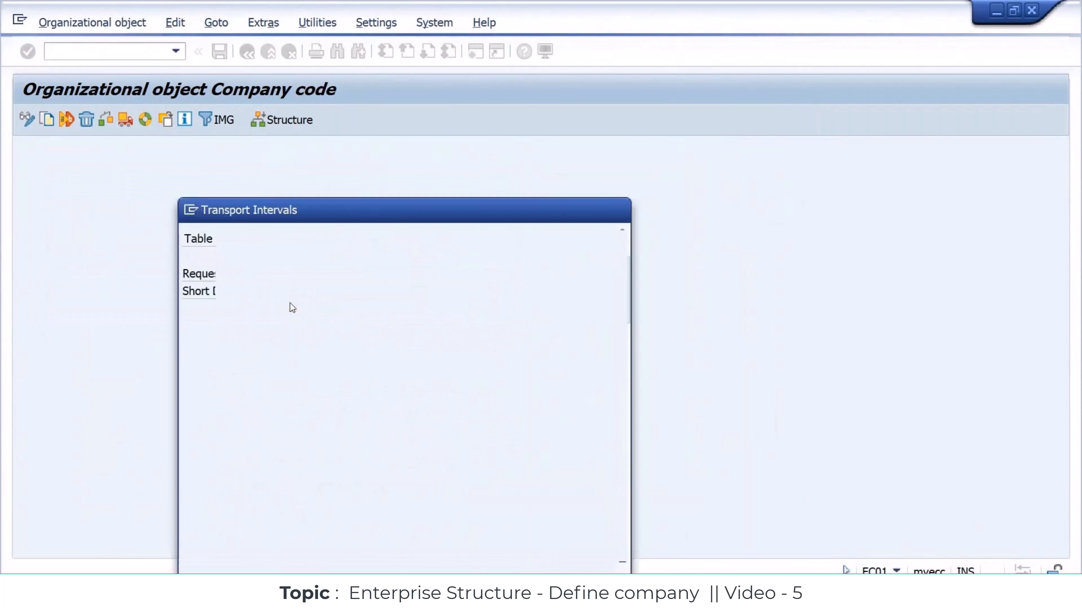
key(Return)
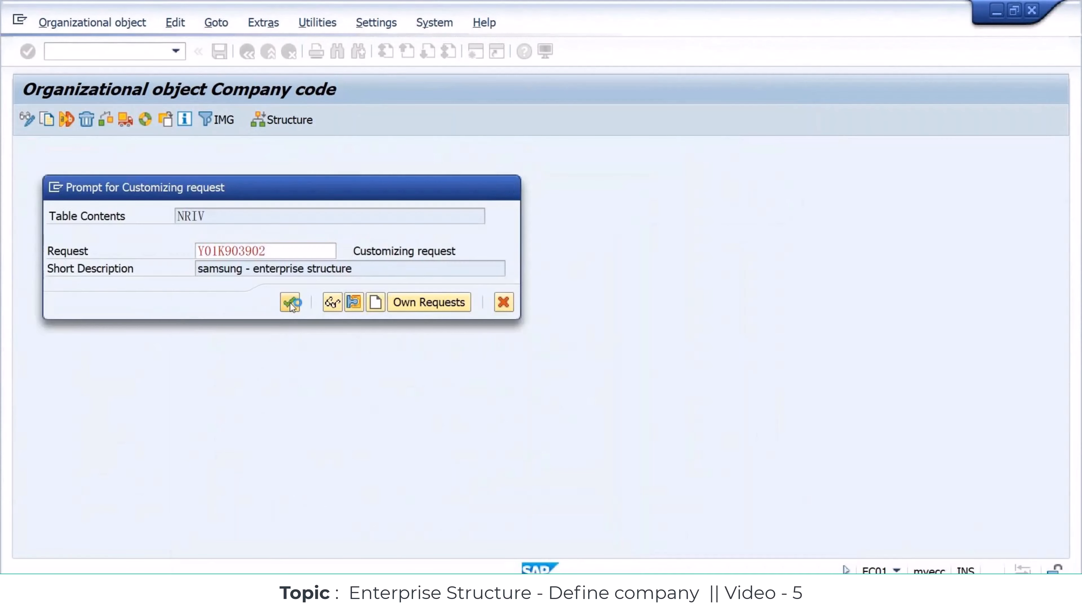
click(290, 302)
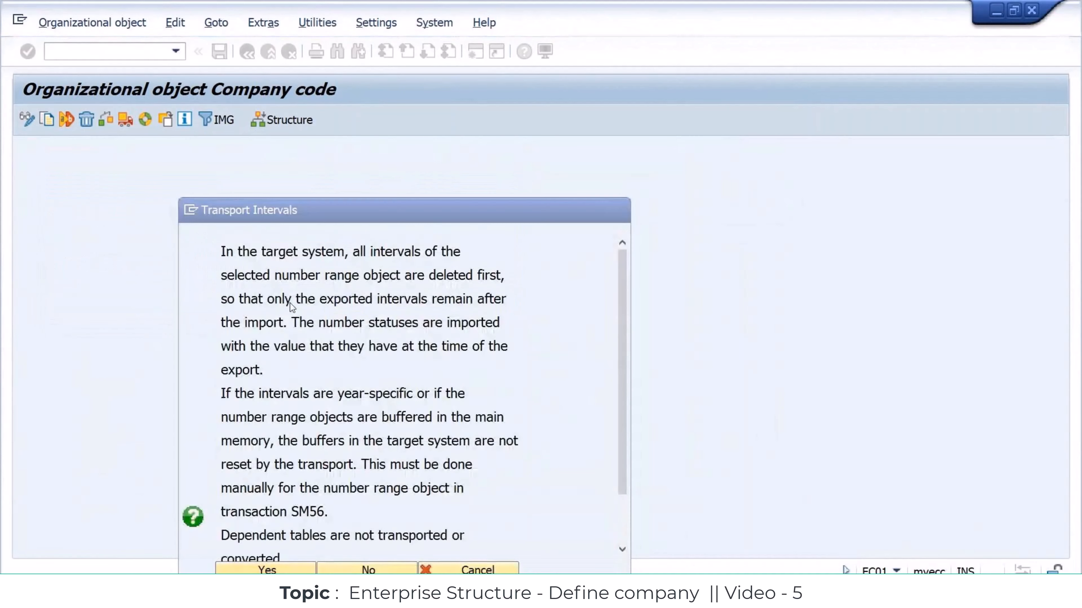
key(Return)
click(290, 302)
key(Return)
click(290, 302)
key(Return)
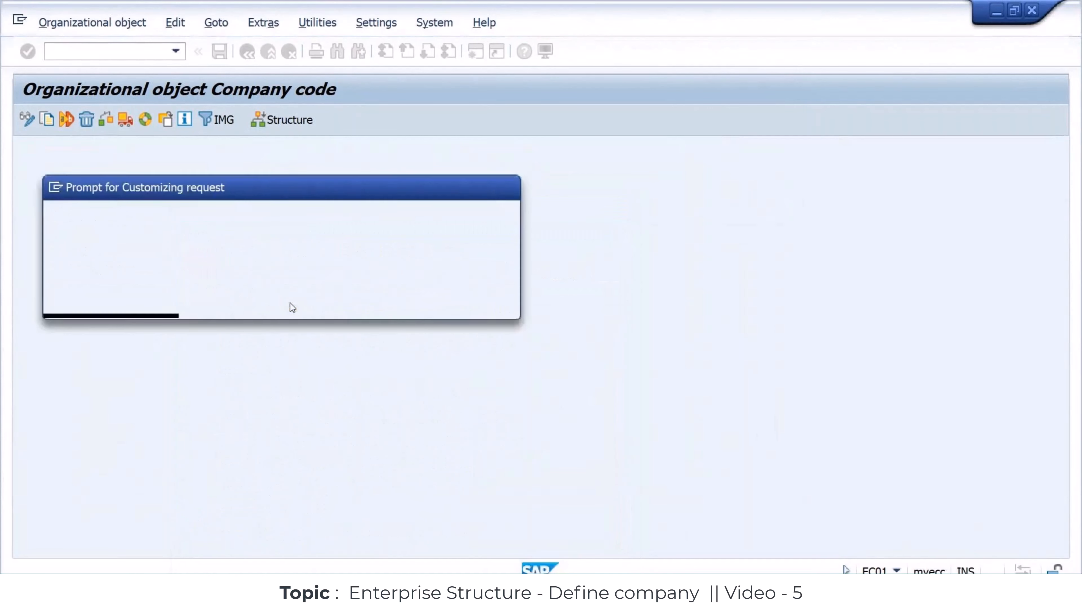
key(Return)
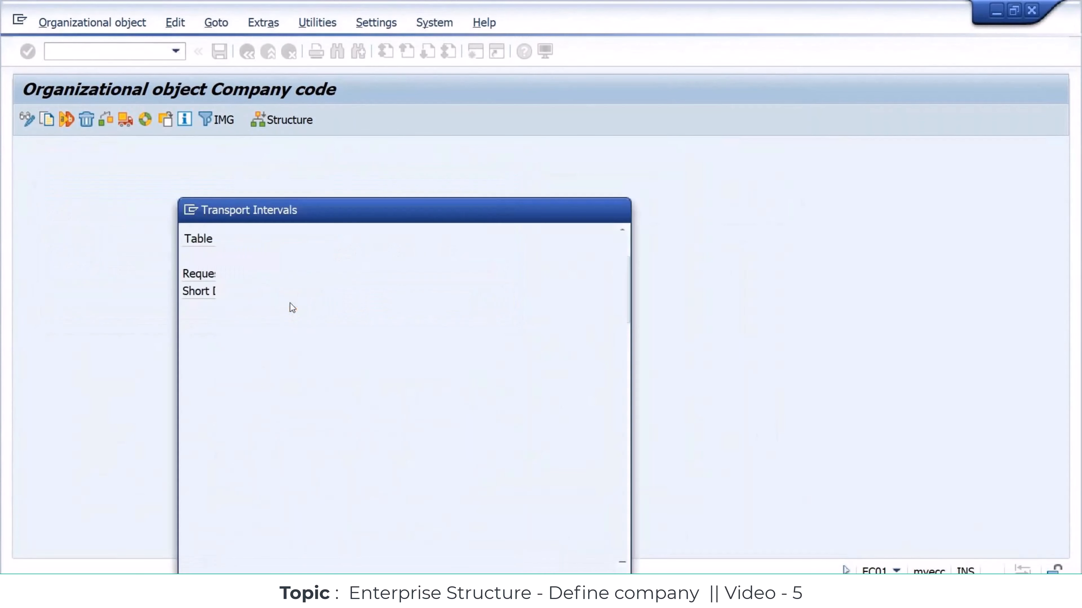
key(Return)
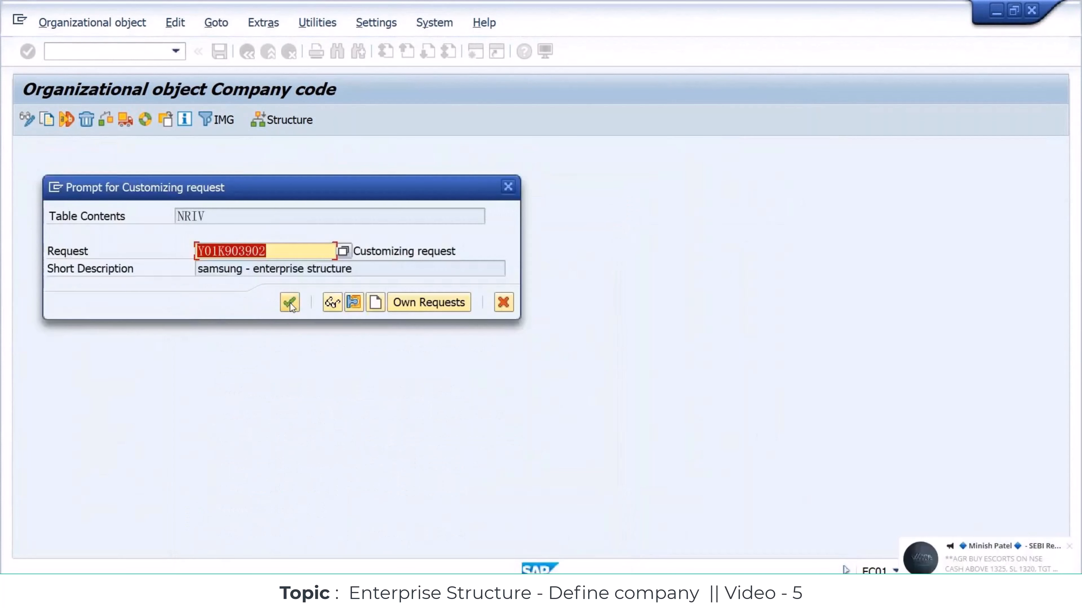
click(290, 303)
key(Return)
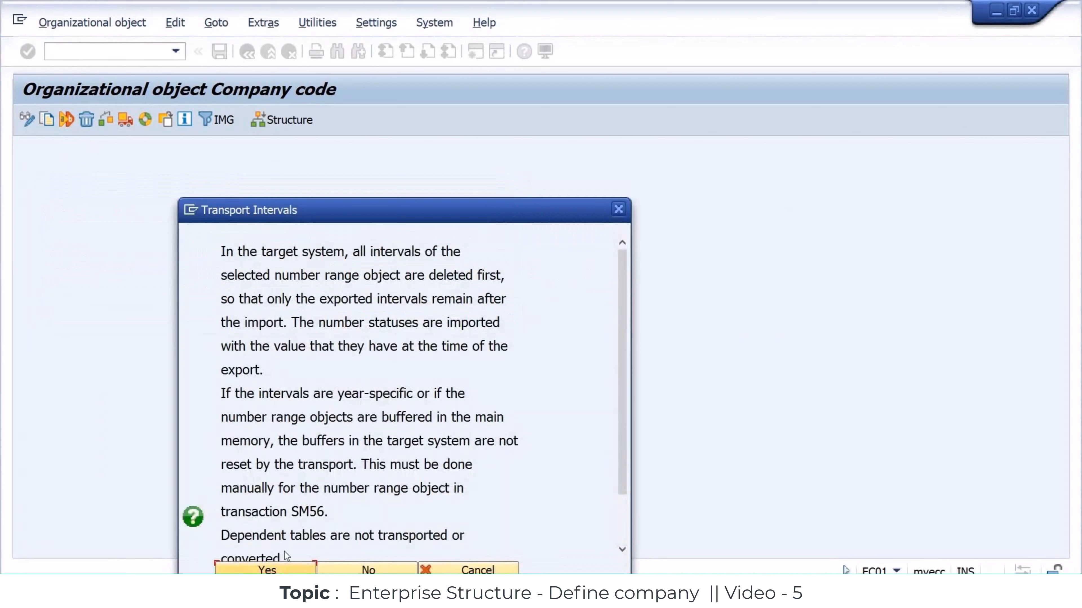
click(264, 569)
click(289, 302)
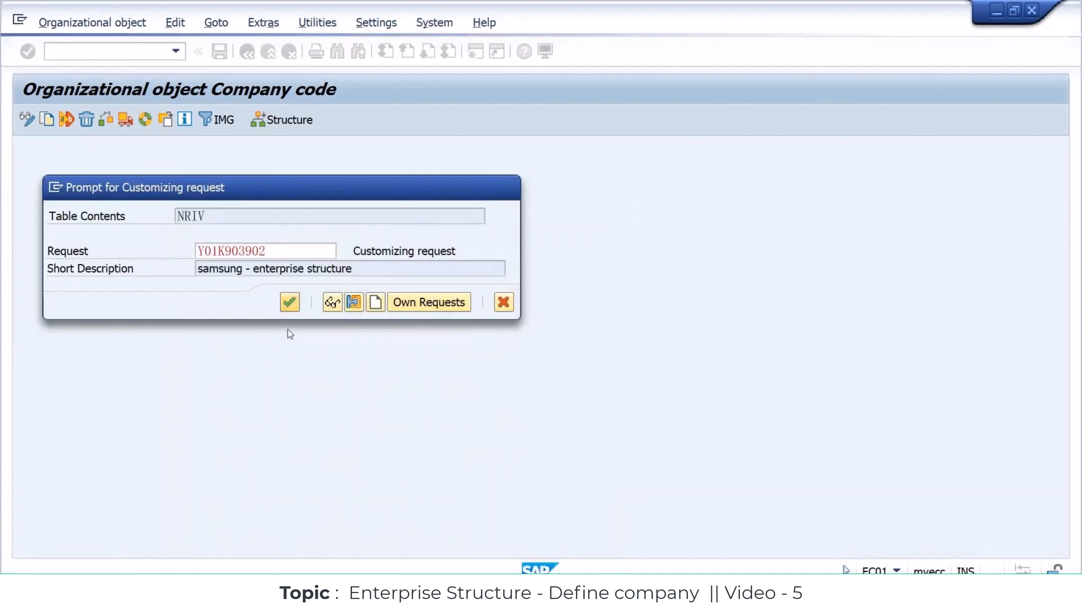
click(274, 568)
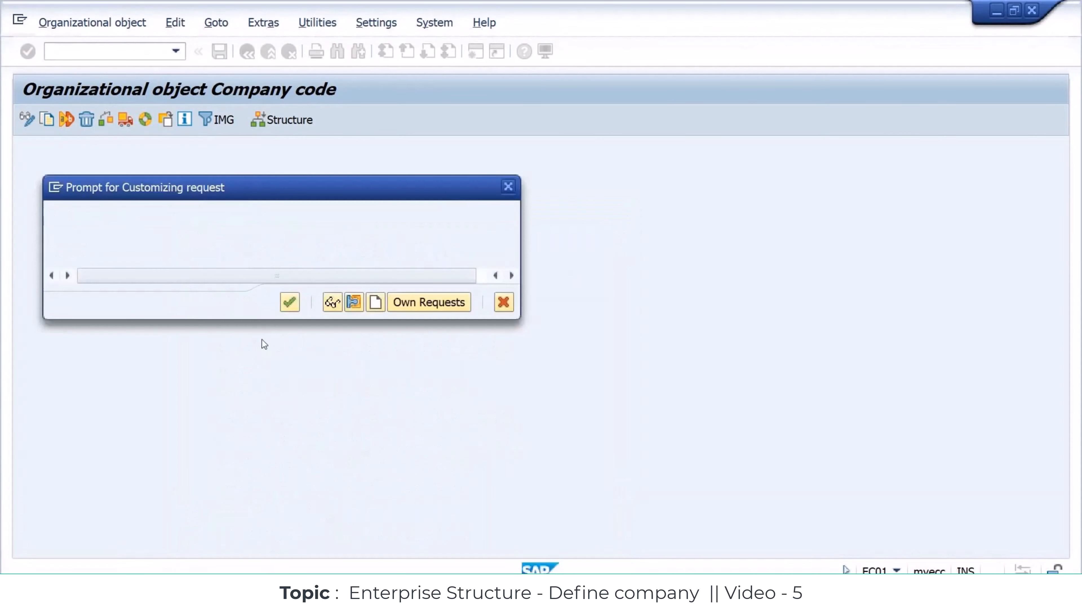
click(289, 302)
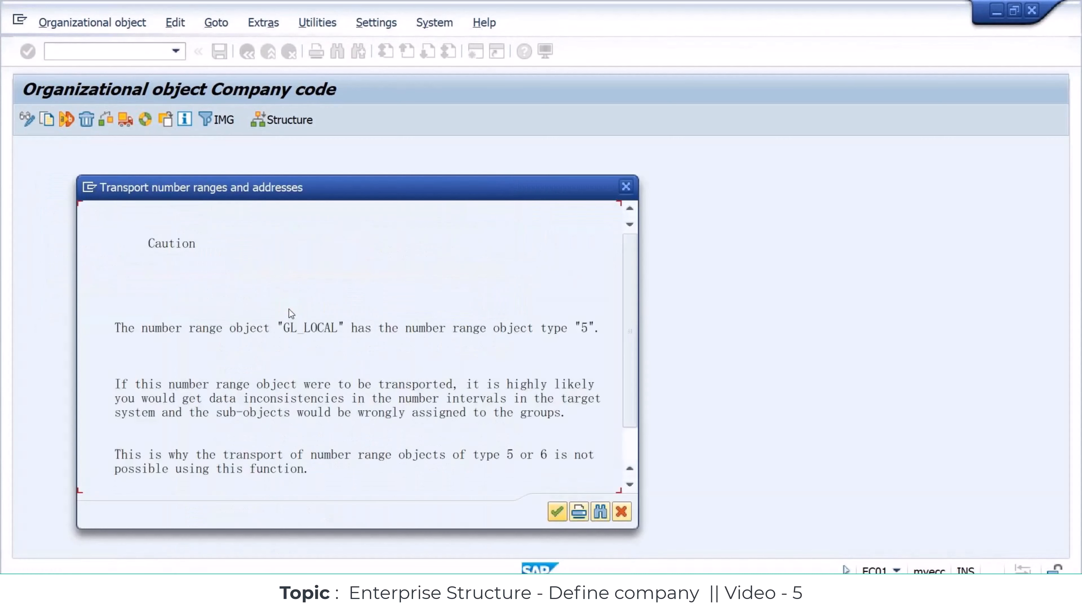
Acknowledge the cautions about number range objects GL_LOCAL and GL_ROL_LOC, and accept the following interval transport into the samsung request
click(558, 515)
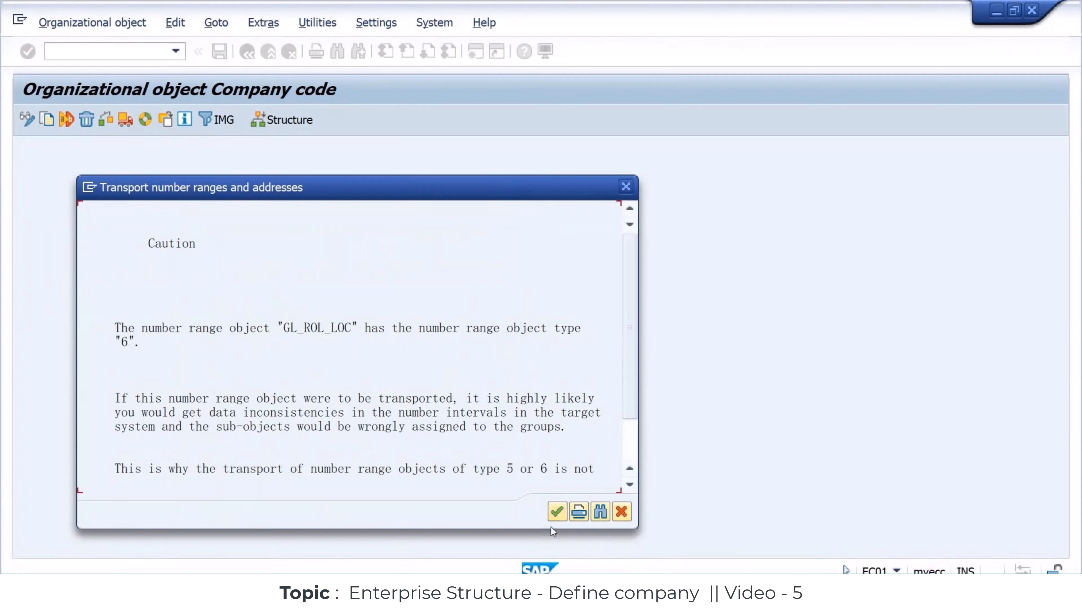
click(556, 516)
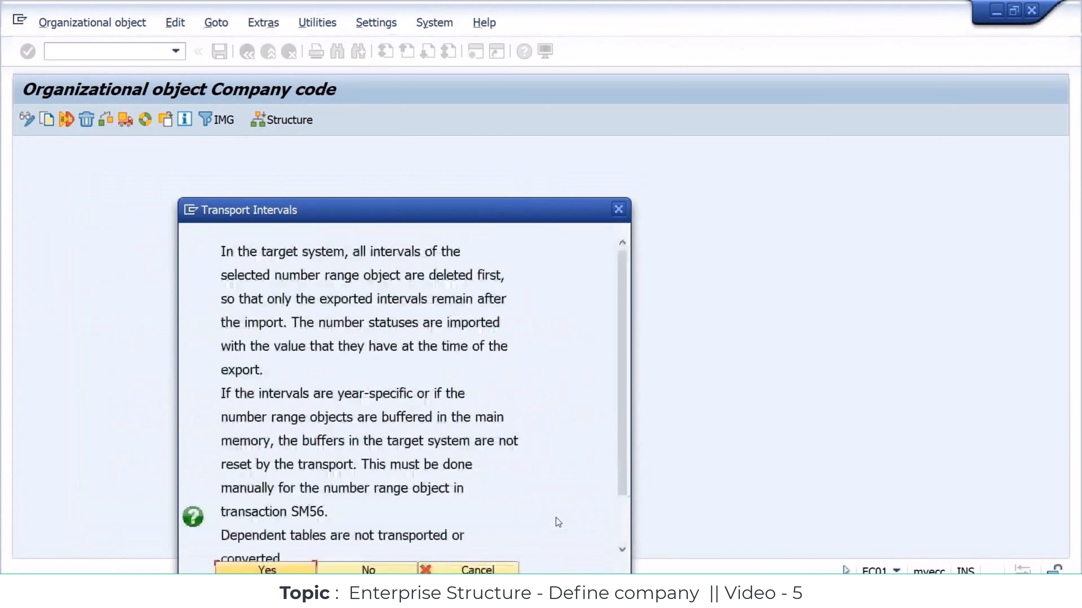
click(294, 570)
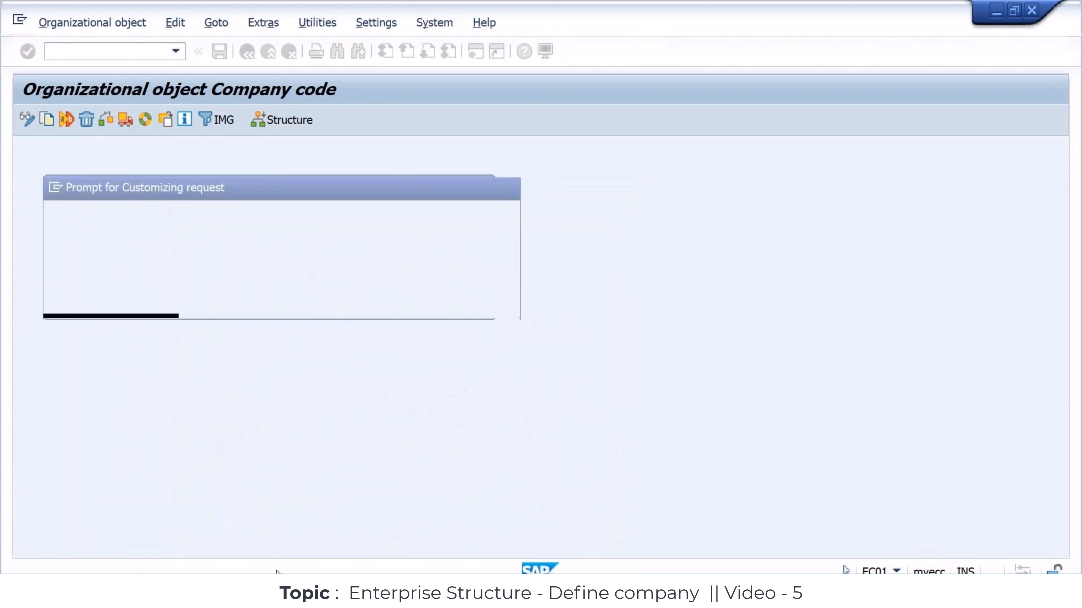
click(291, 307)
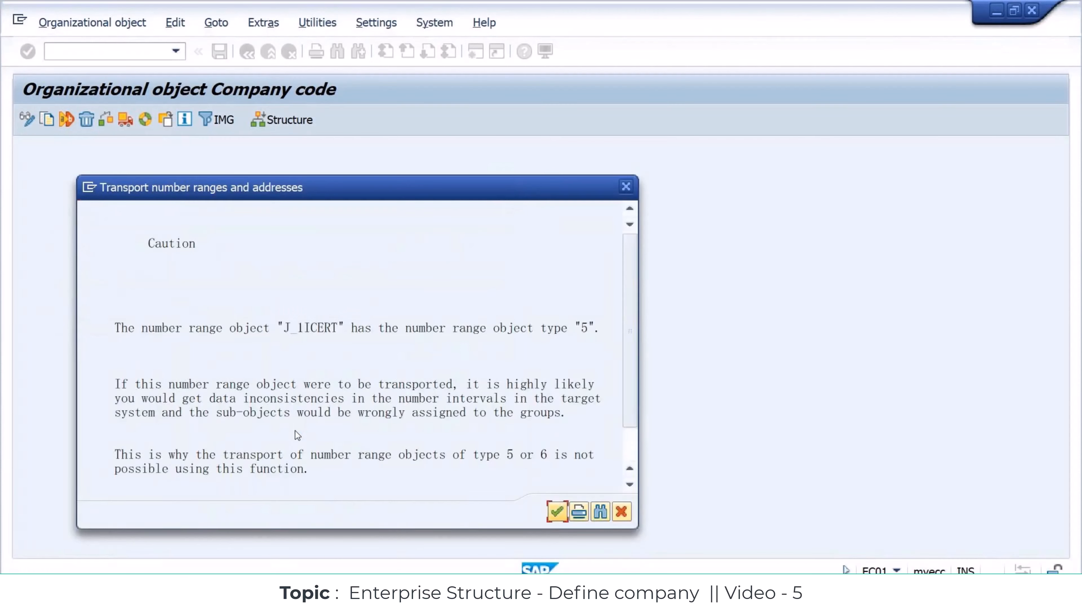
Acknowledge the cautions about number range objects J_1ICERT and J_1ICHLNNO and continue with the interval transports
key(Return)
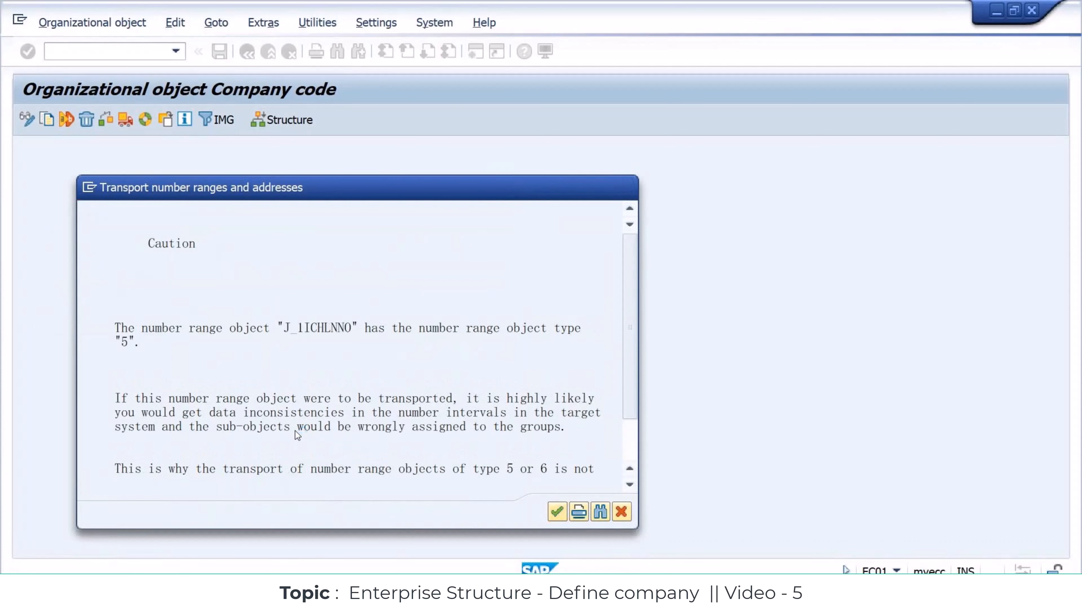
key(Return)
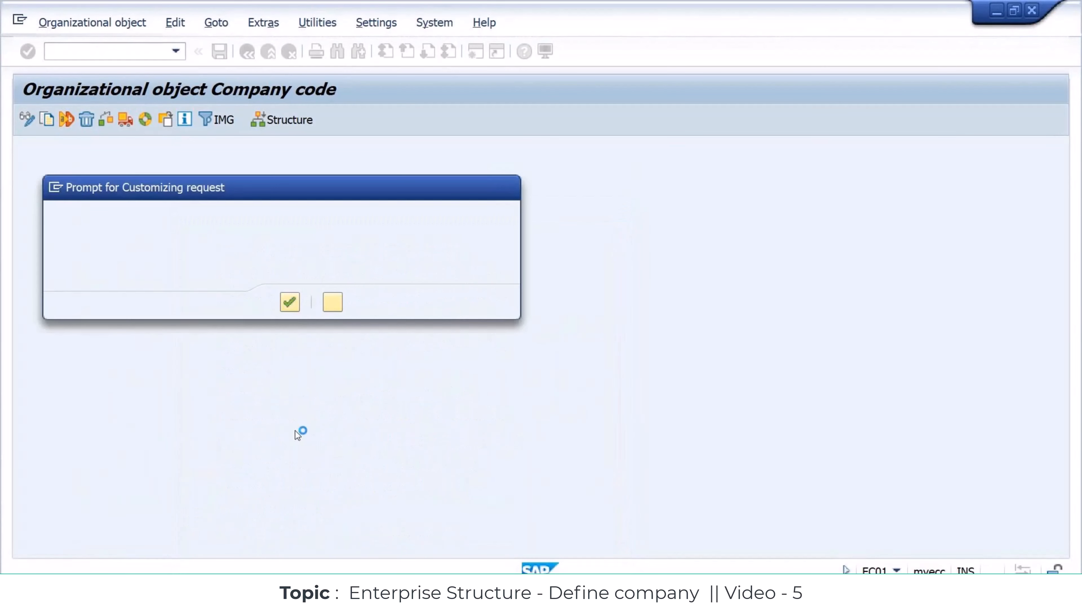
Accept each remaining number range interval transport and record its NRIV contents in the request "samsung - enterprise structure" until the company code copy completes
key(Return)
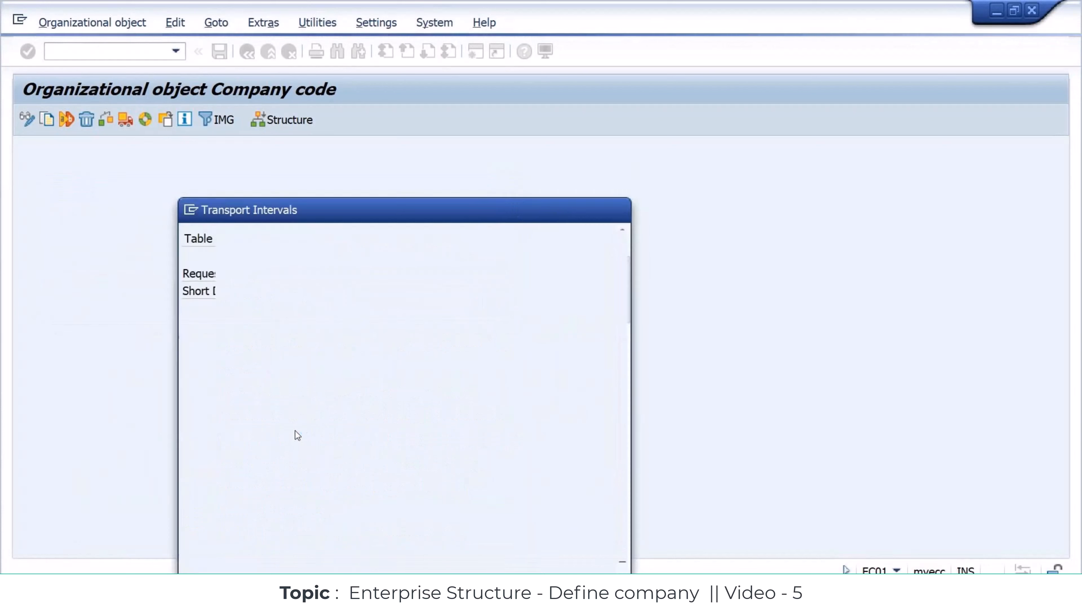
key(Return)
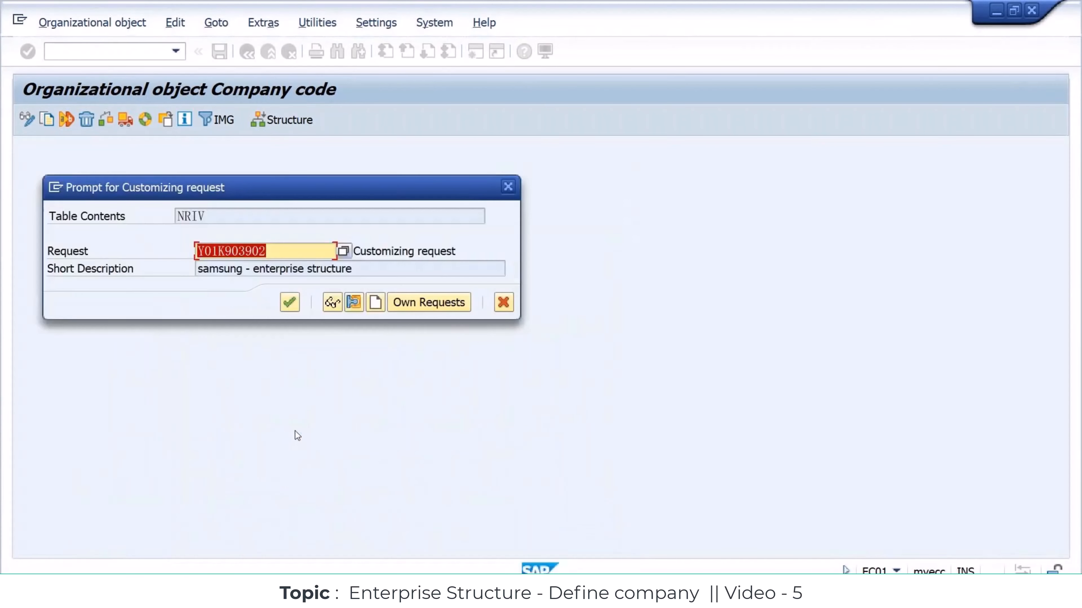
key(Return)
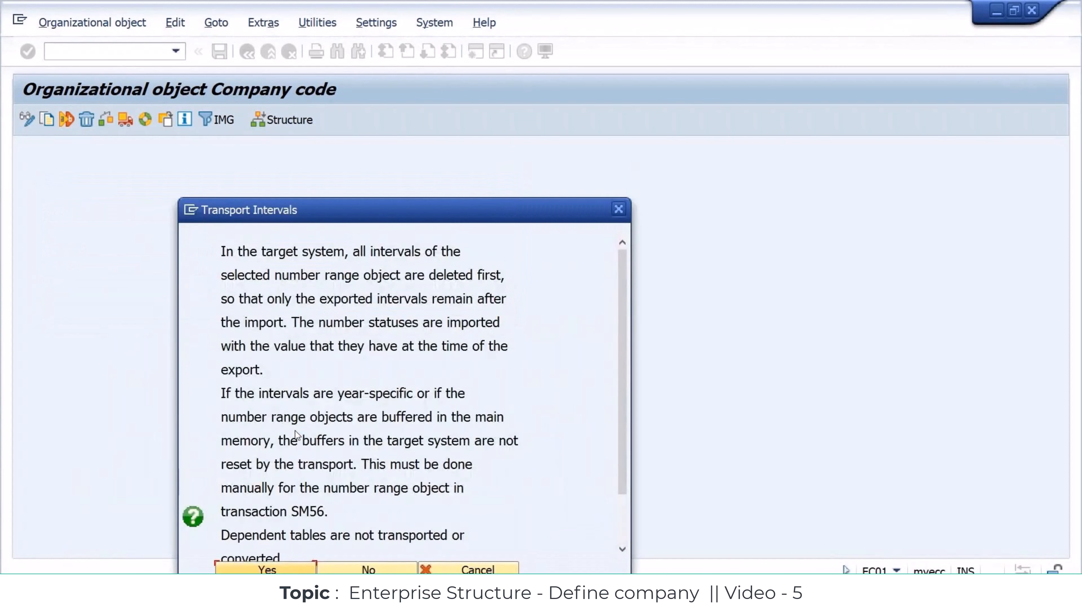
key(Return)
click(267, 569)
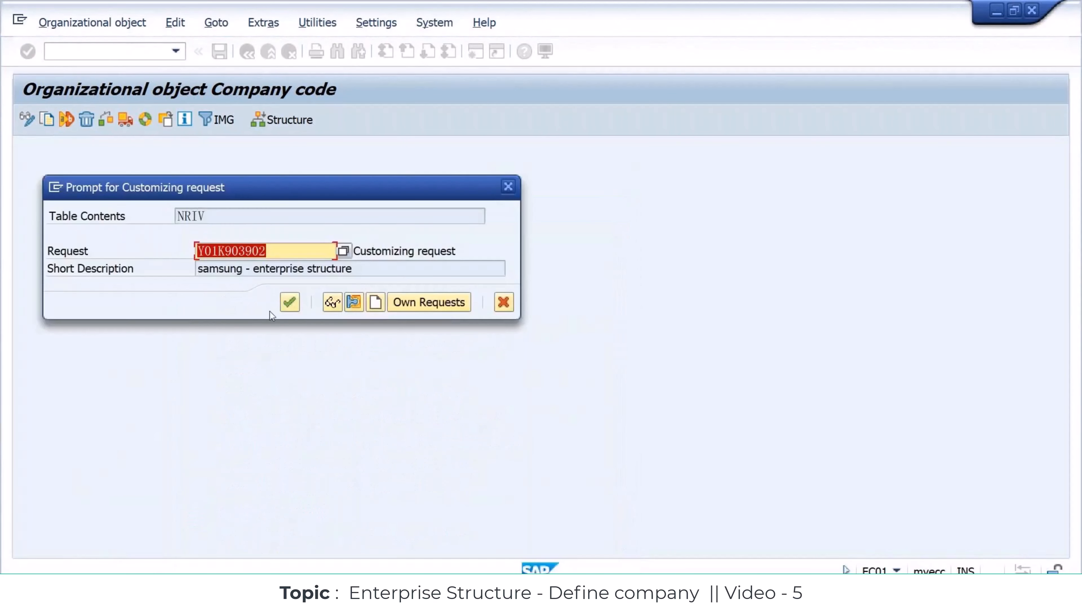
click(288, 303)
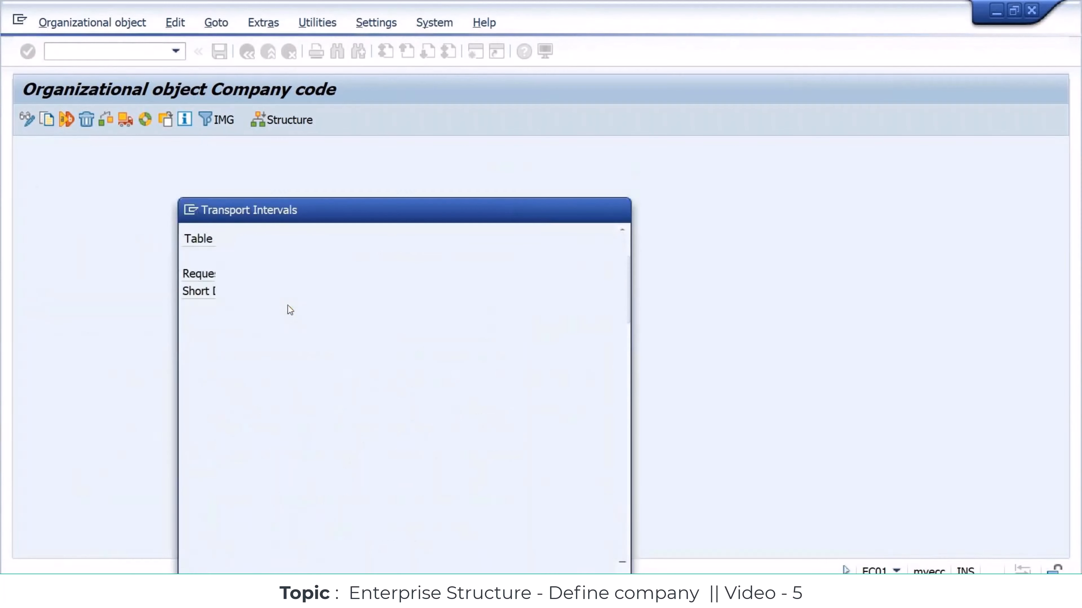
click(268, 566)
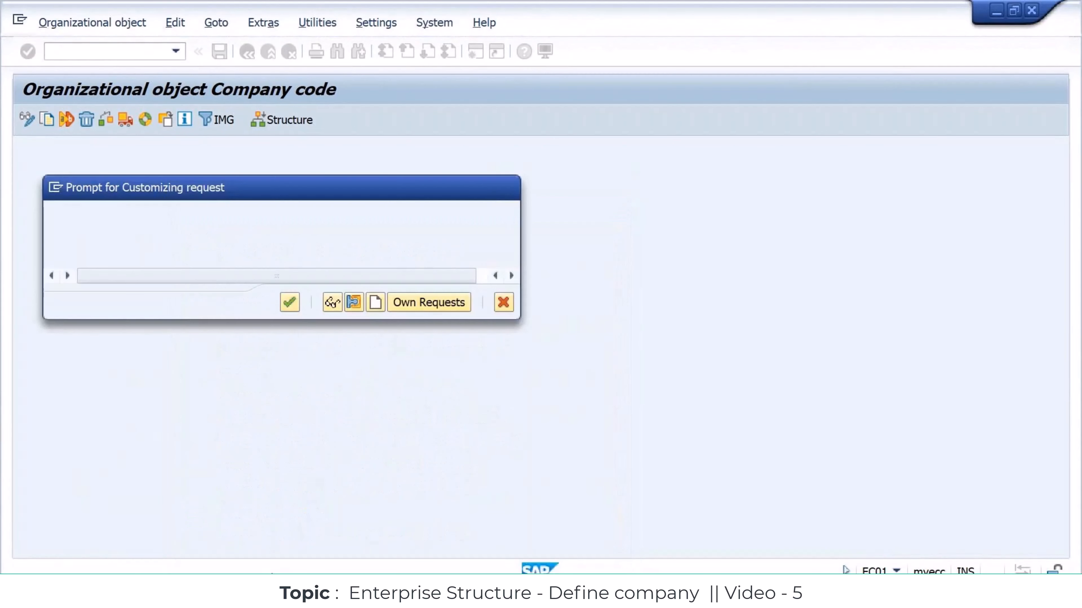
click(298, 303)
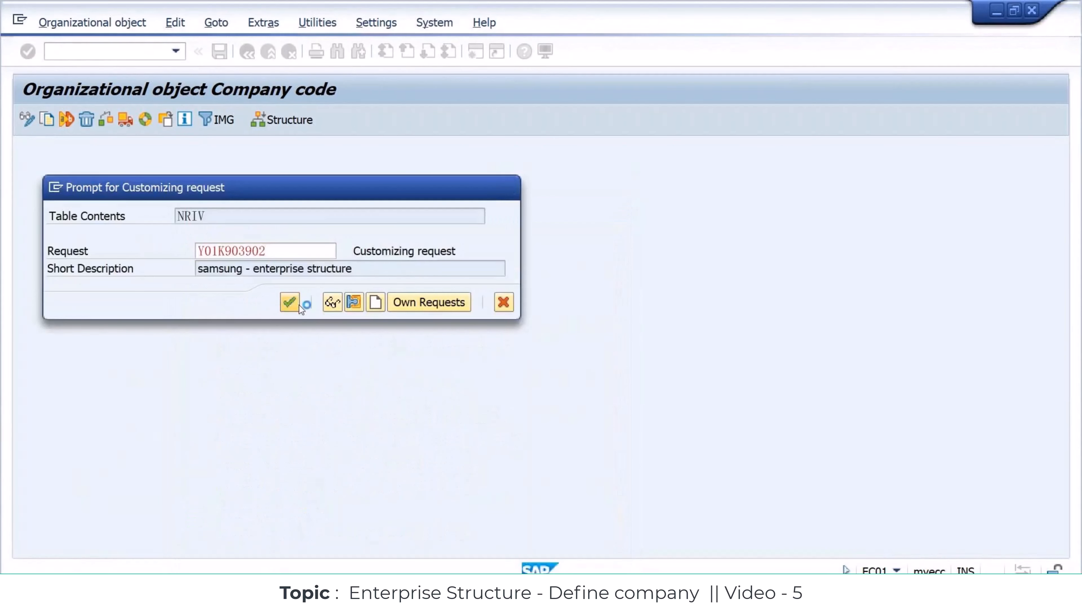
click(264, 567)
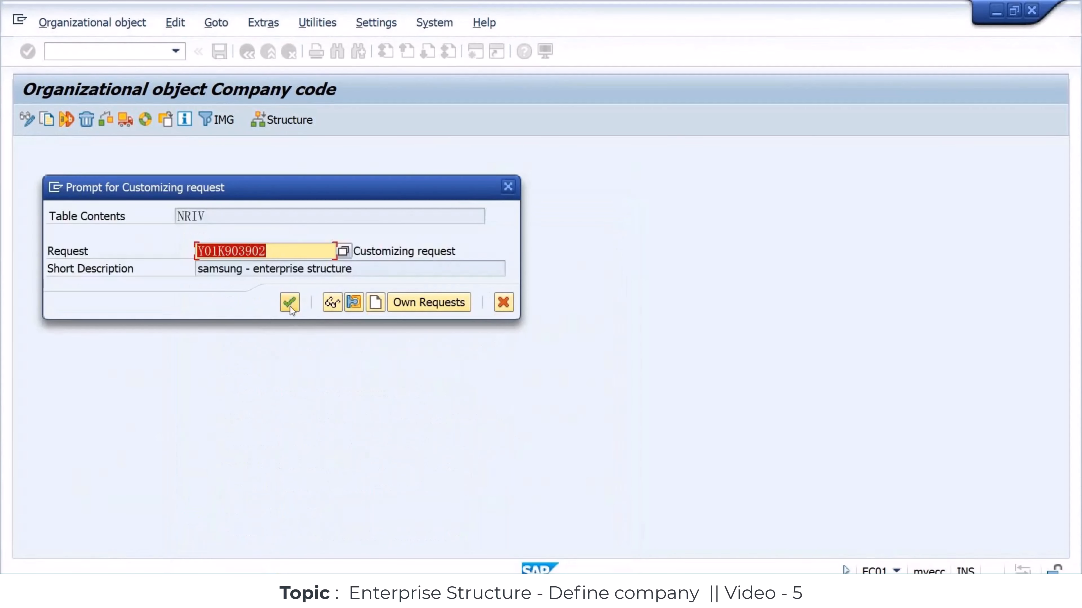
click(290, 306)
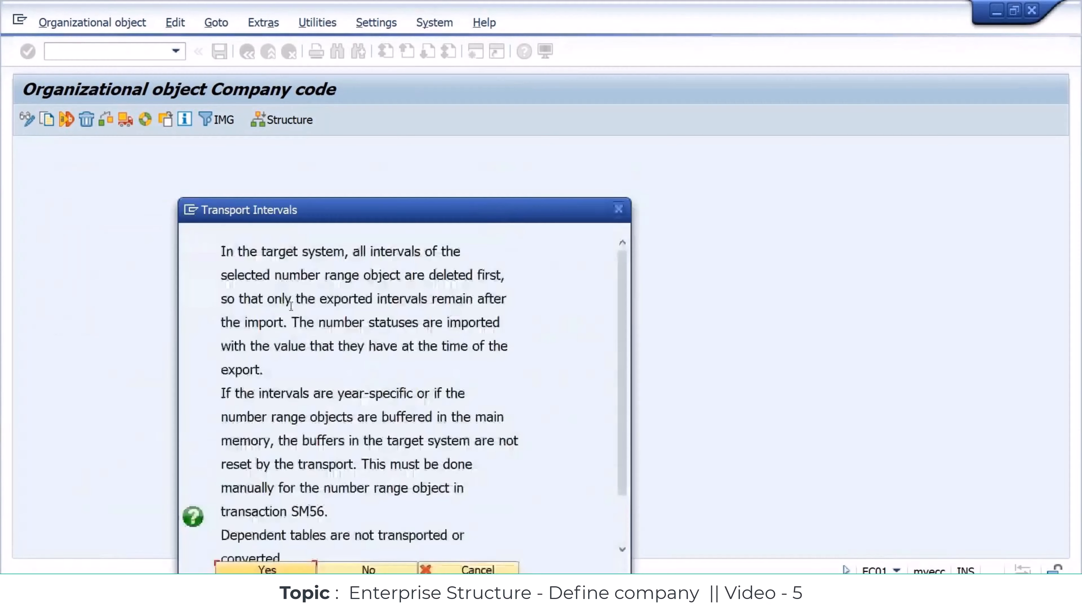
click(265, 569)
click(289, 303)
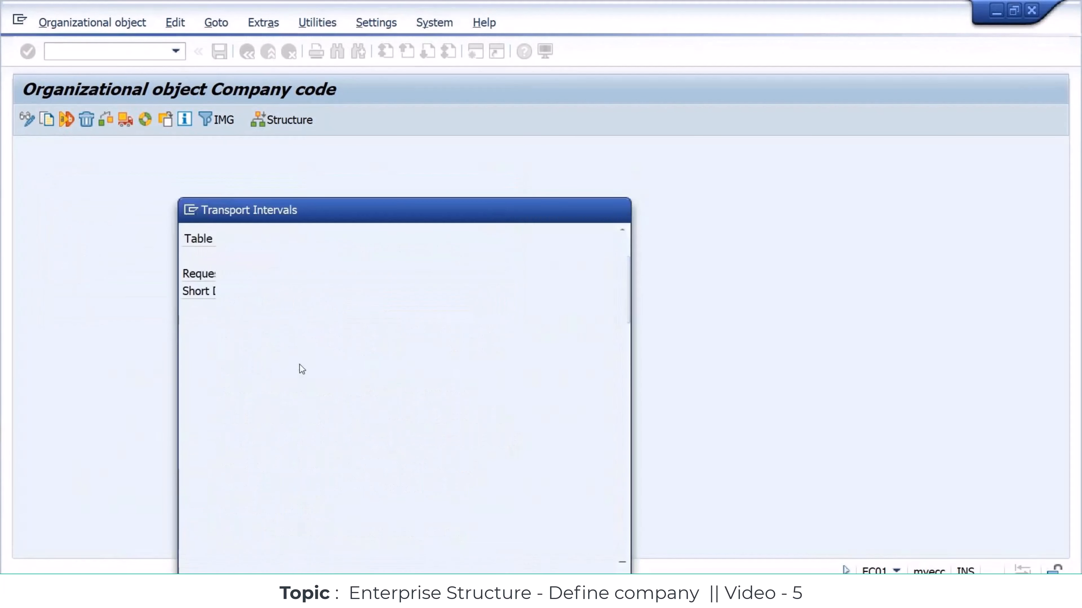
key(Return)
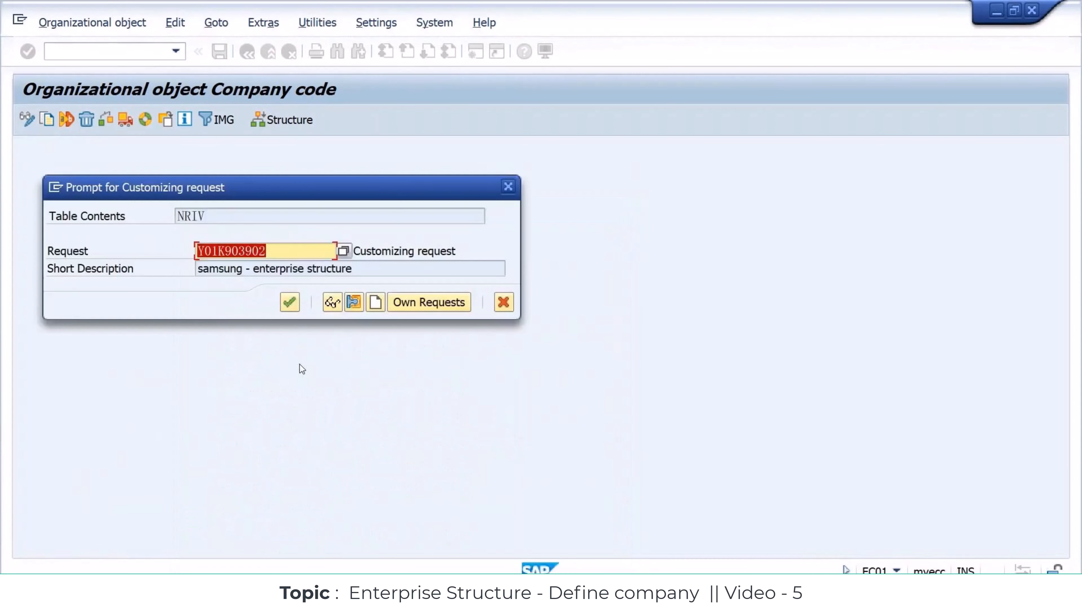
key(Return)
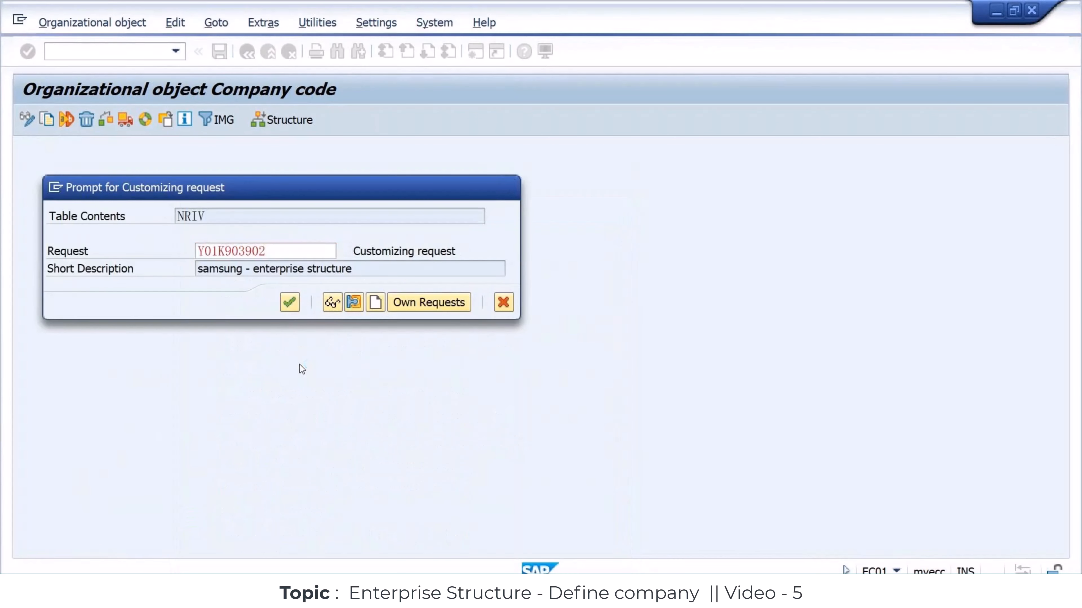
key(Return)
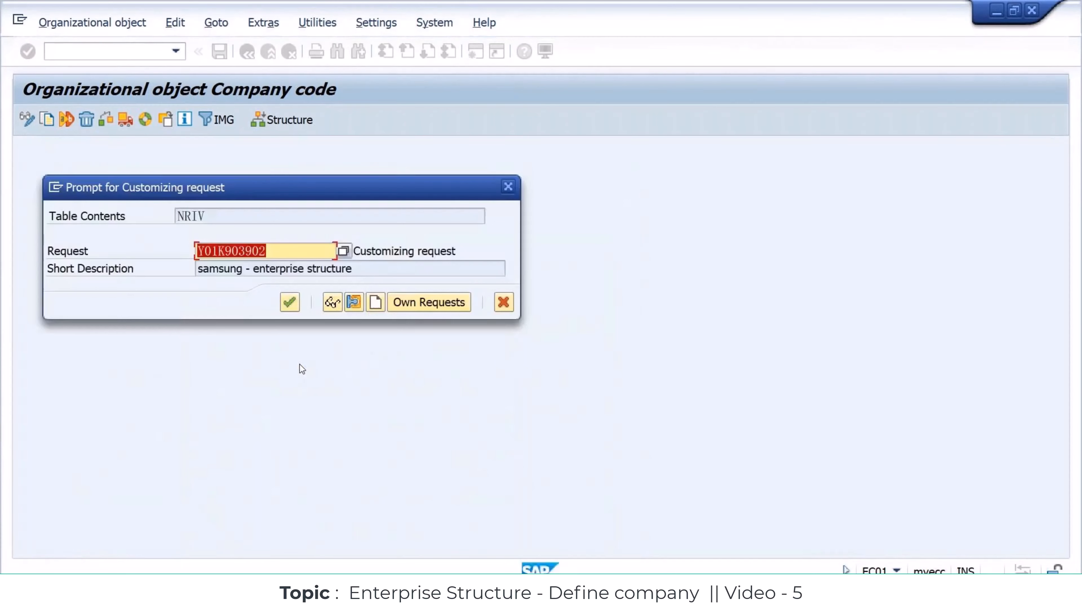
key(Return)
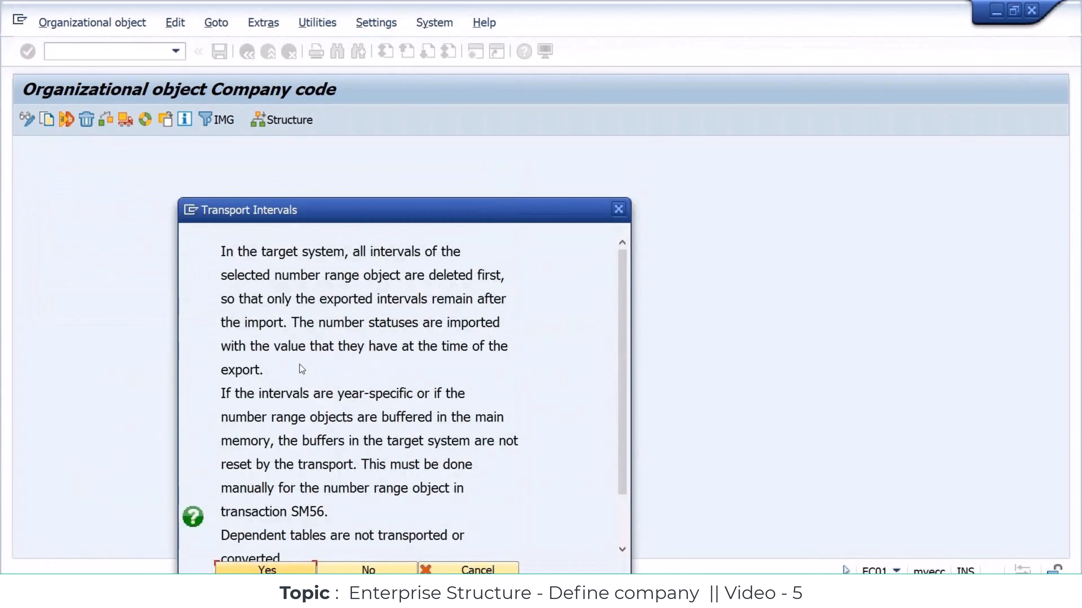
key(Return)
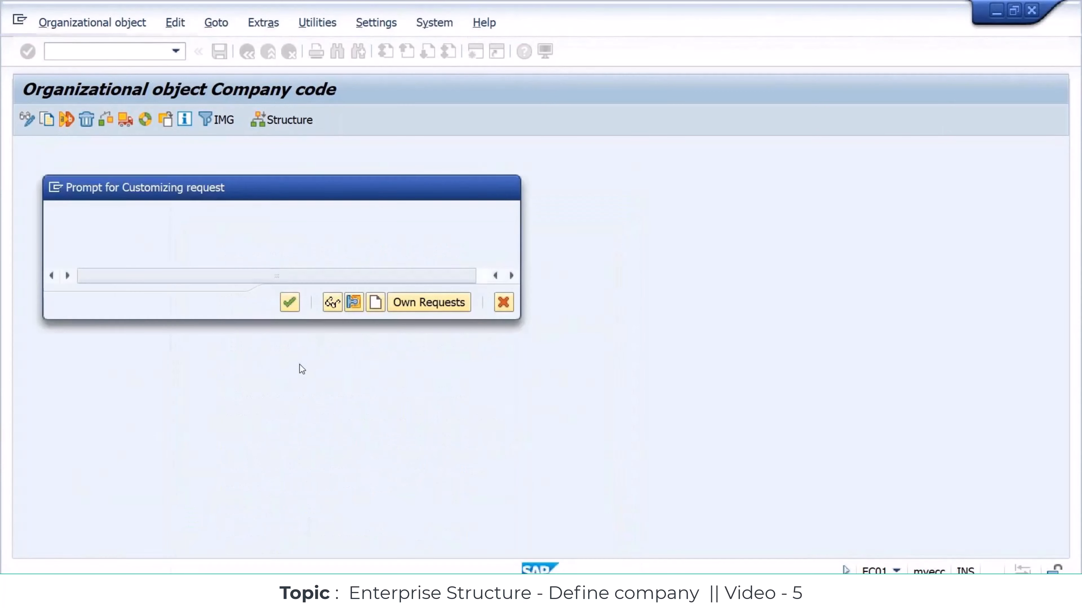
key(Return)
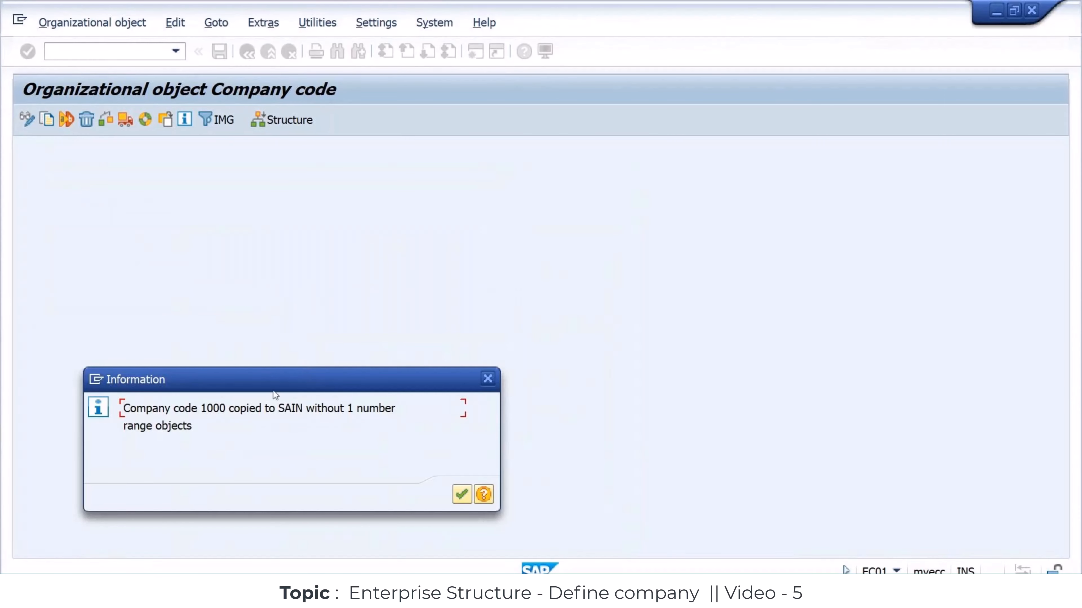
Read and acknowledge the information message about copying company code 1000 to SAIN
drag(201, 409, 377, 417)
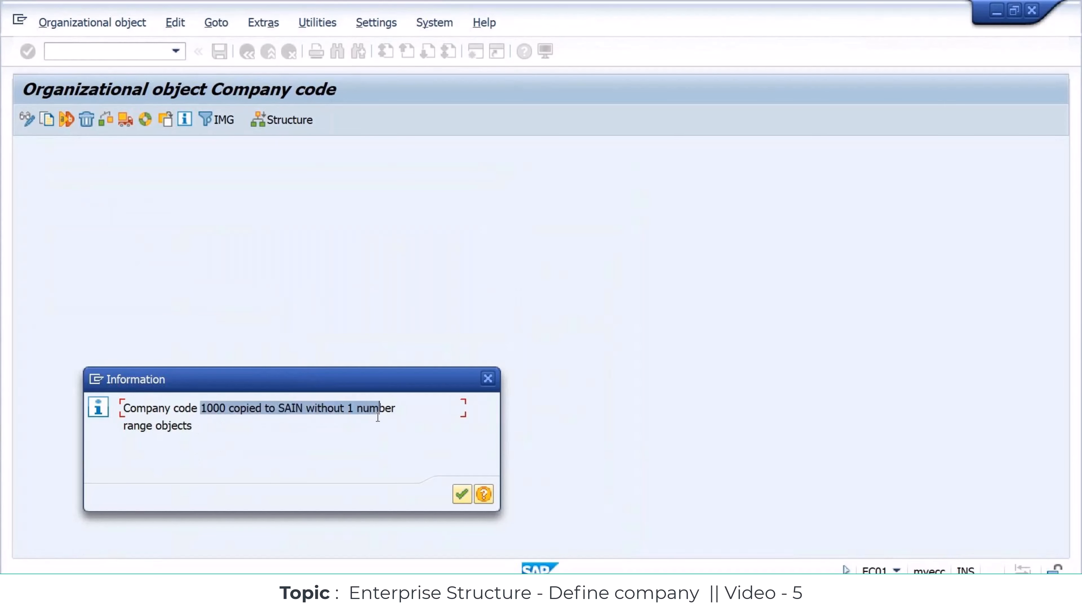
click(378, 411)
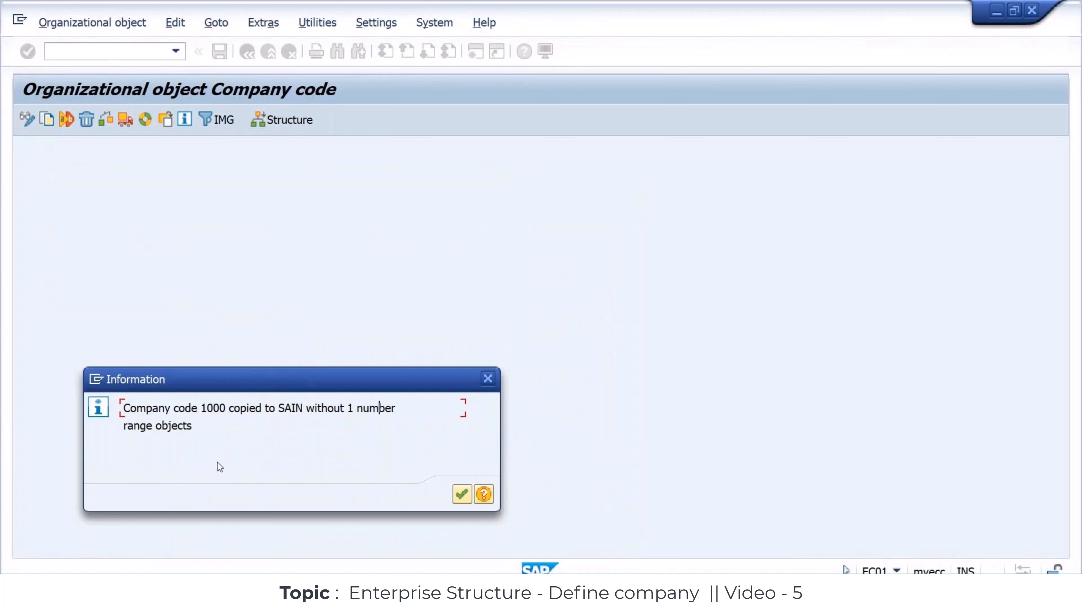
key(Return)
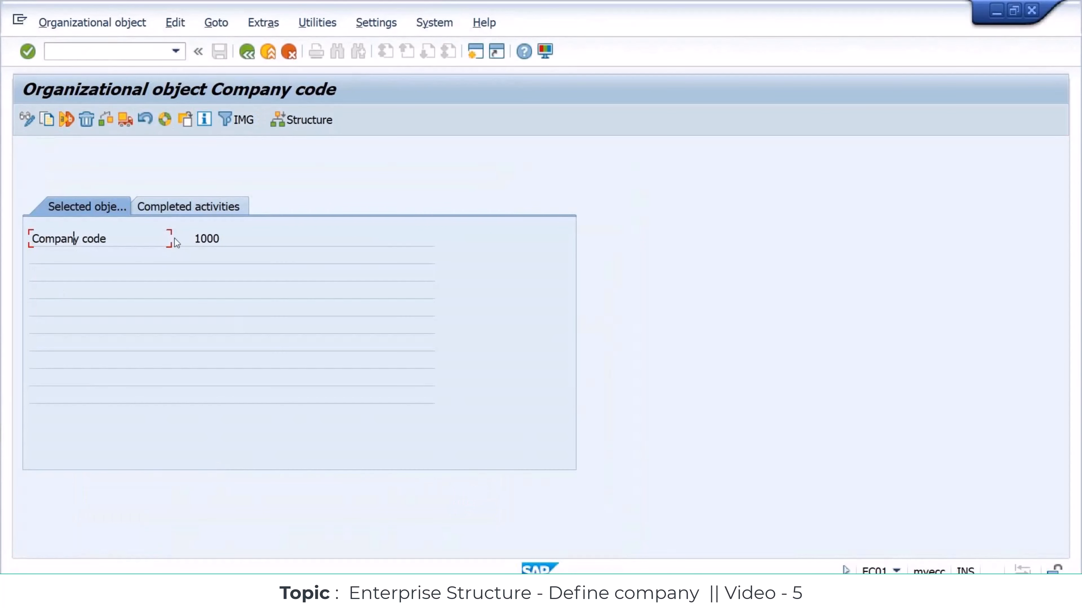
Check the completed activities for the copy of company code 1000 to SAIN
click(226, 239)
click(205, 200)
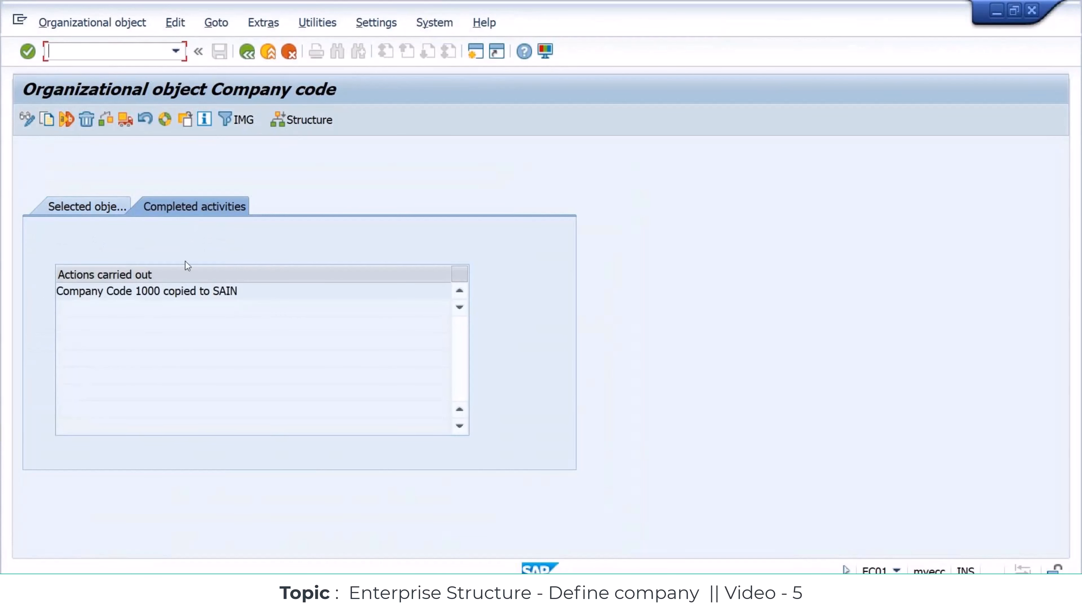
double_click(215, 291)
drag(136, 293, 161, 294)
click(218, 292)
double_click(217, 292)
Leave the company code copy function and open the activity Edit Company Code Data
click(249, 51)
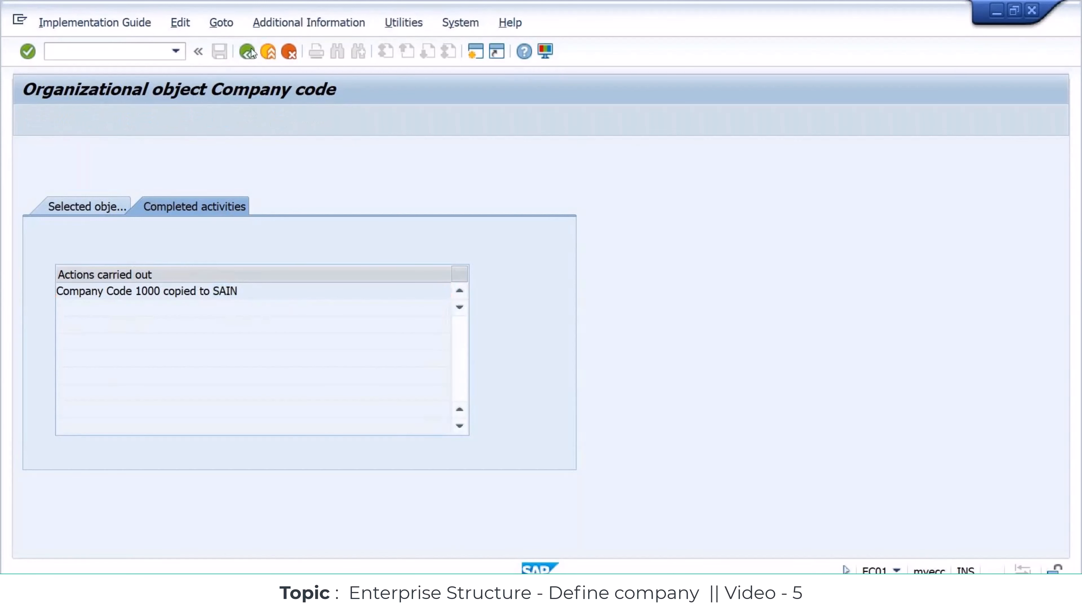
click(251, 52)
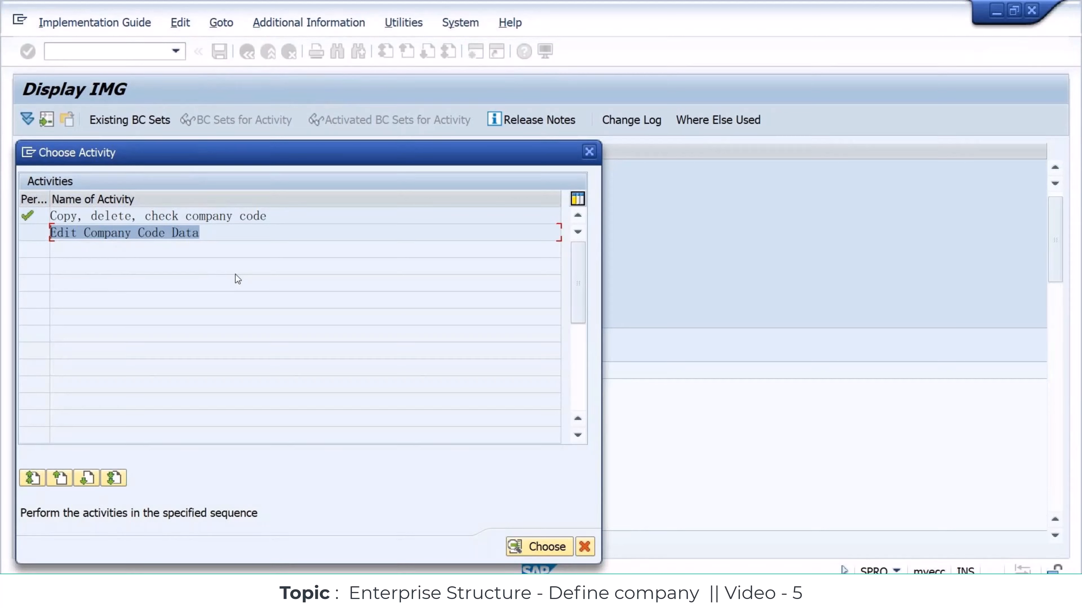
double_click(158, 235)
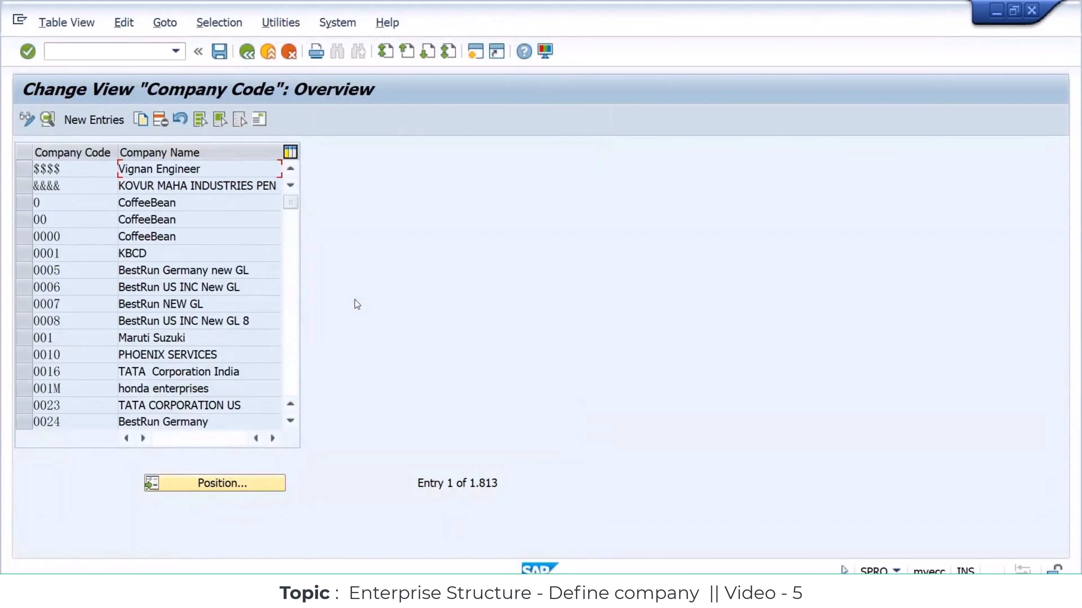
Position the company code overview on SAIN, select that entry and open its details
click(236, 483)
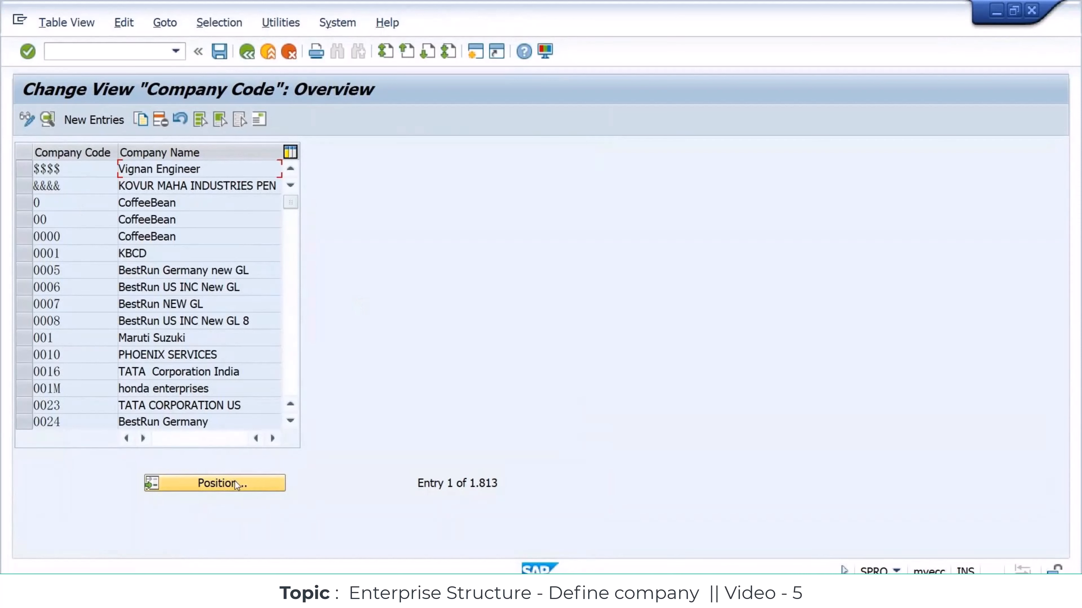
text(SAIN)
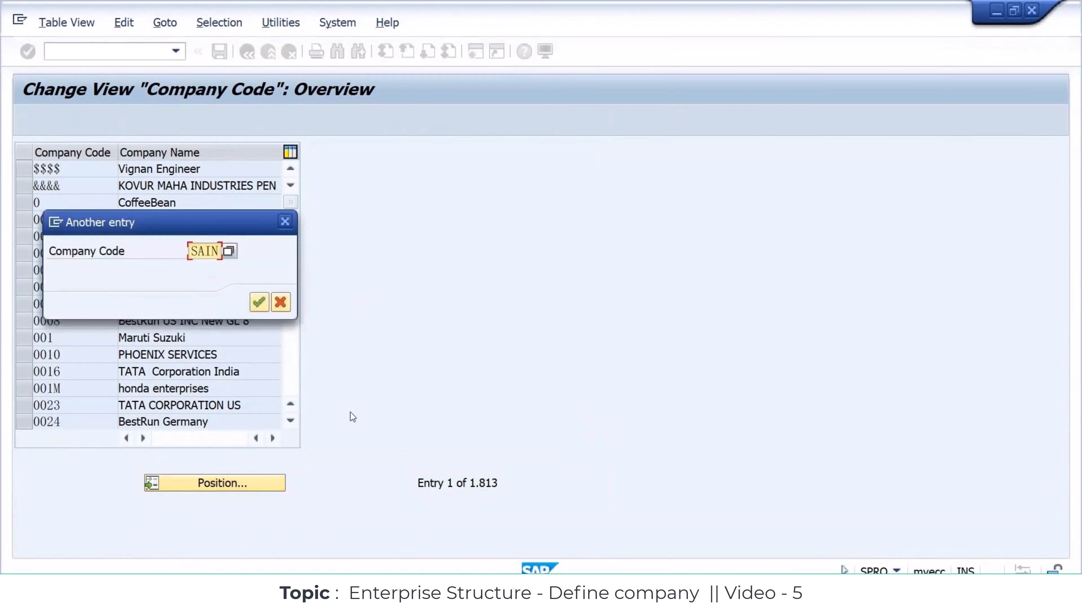
key(Return)
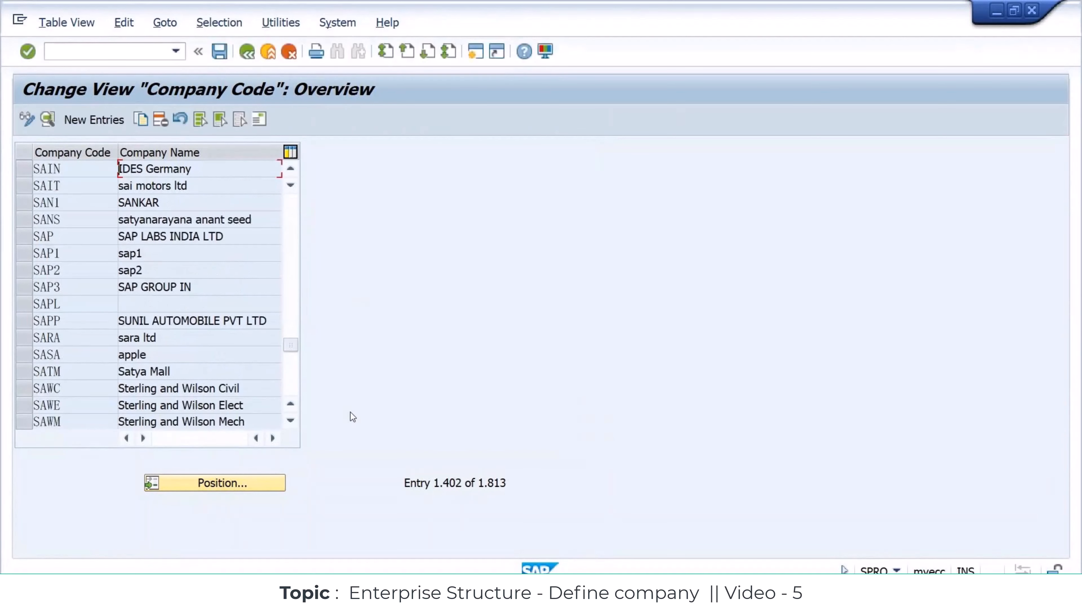
click(28, 173)
click(216, 171)
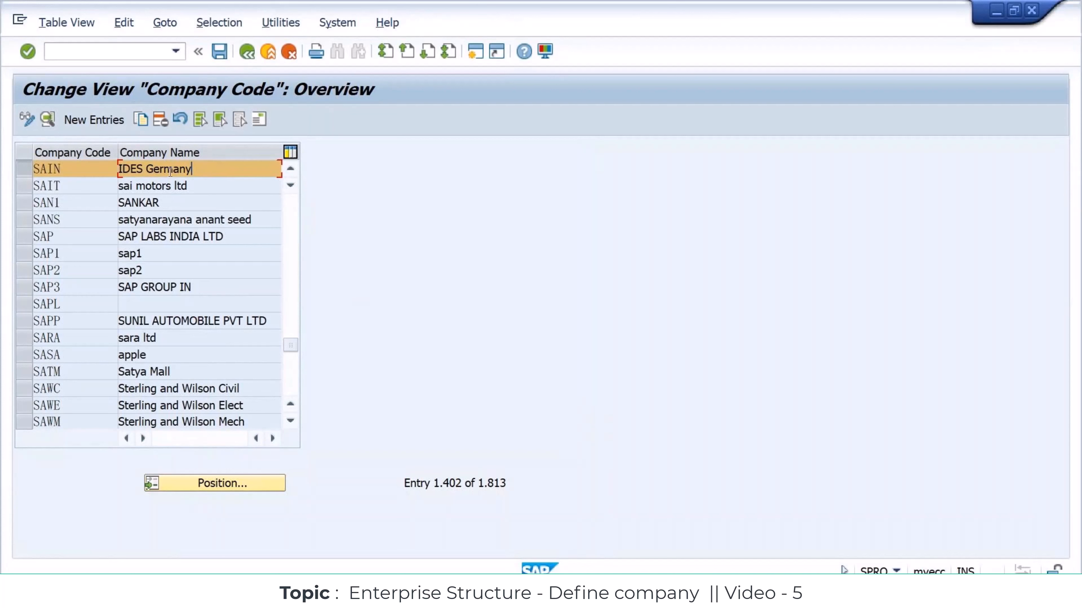
click(51, 119)
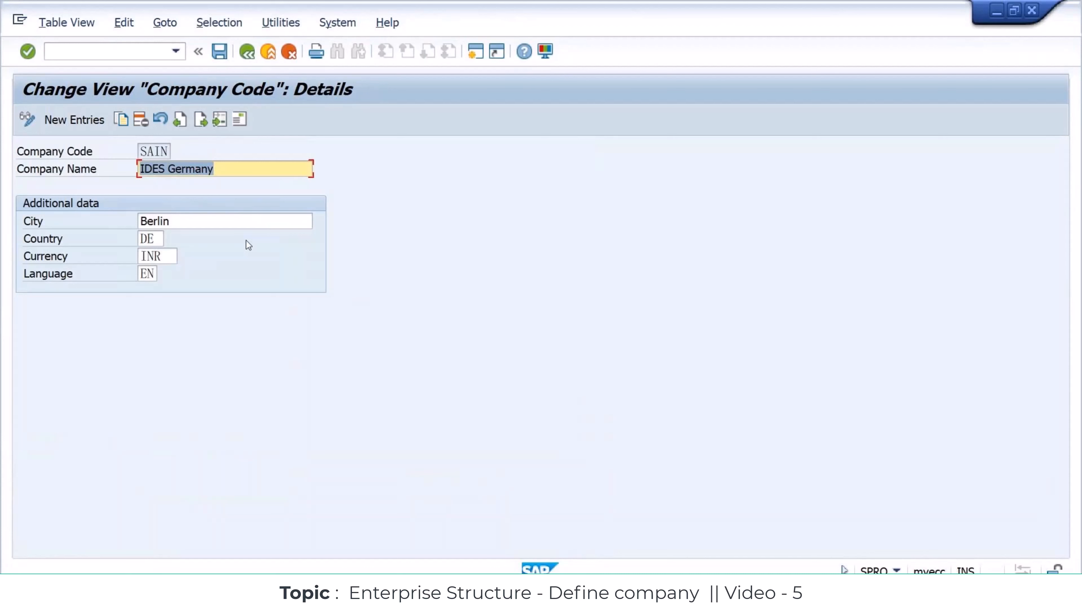
Clear the company name, city, country and language of company code SAIN, keeping the currency
key(Delete)
key(Tab)
key(Delete)
key(Tab)
key(Delete)
key(Tab)
key(Tab)
key(Delete)
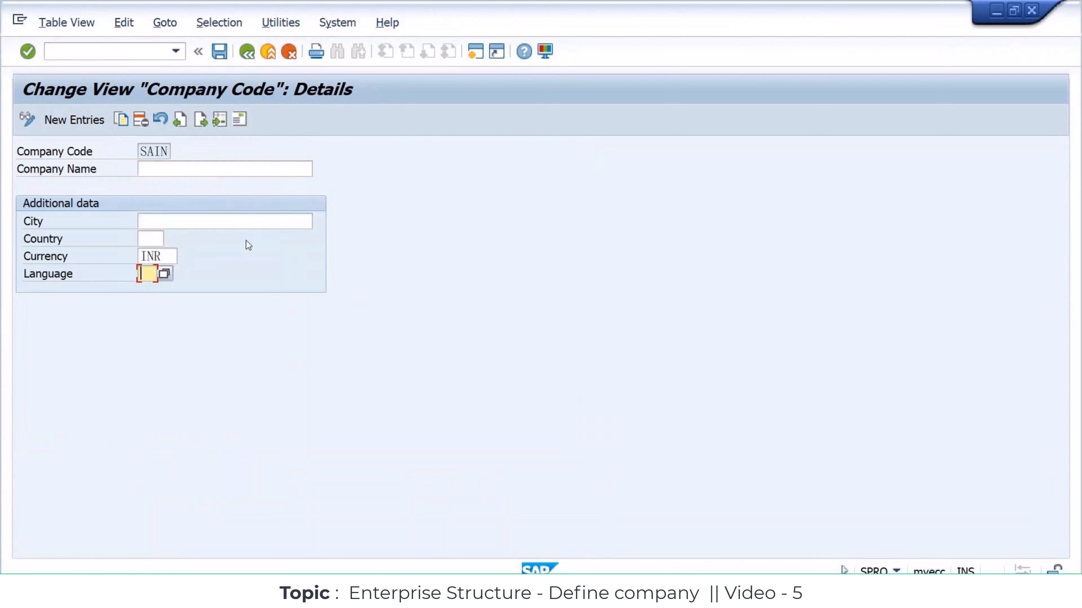
Fill in company name SAMSUNG INDIA, city HYDERABAD, country IN and language EN for company code SAIN, and confirm the entries
click(241, 175)
text(SAMSUNG INDIA)
key(Tab)
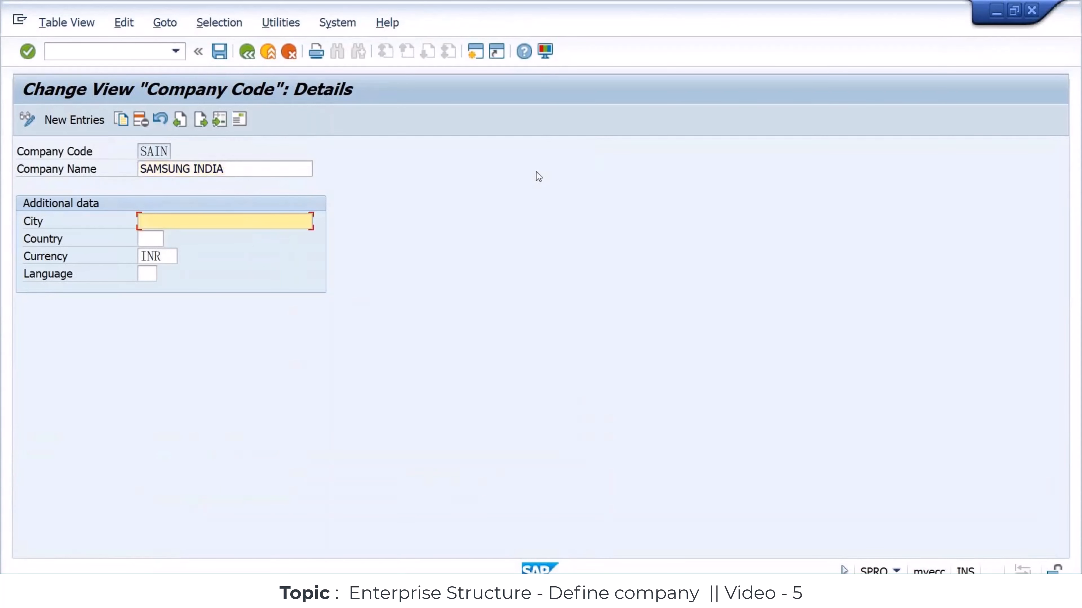
text(HYDERABAD)
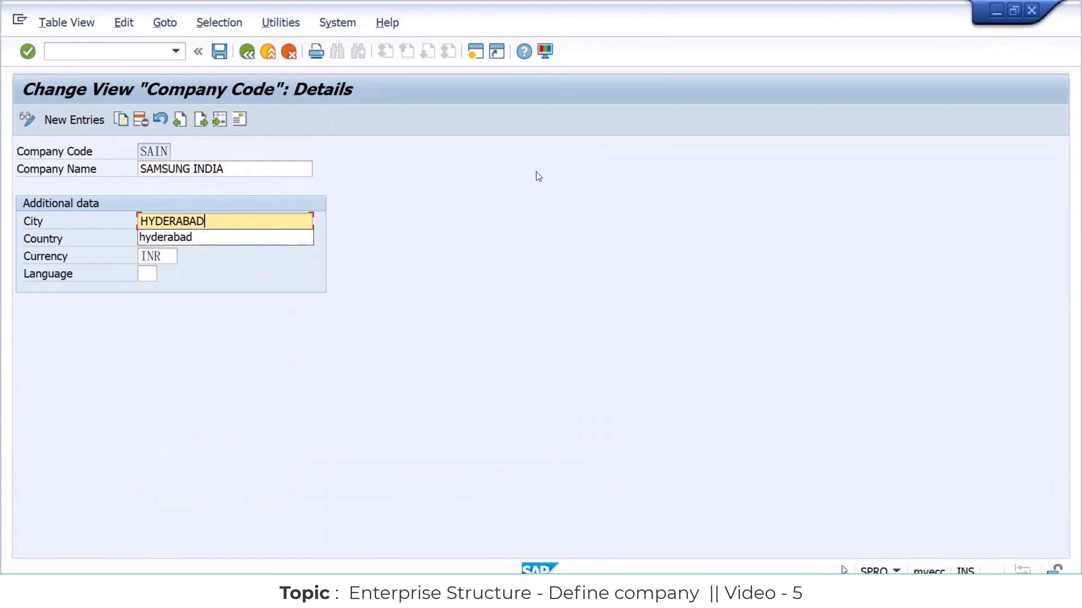
key(Tab)
text(IN)
key(Tab)
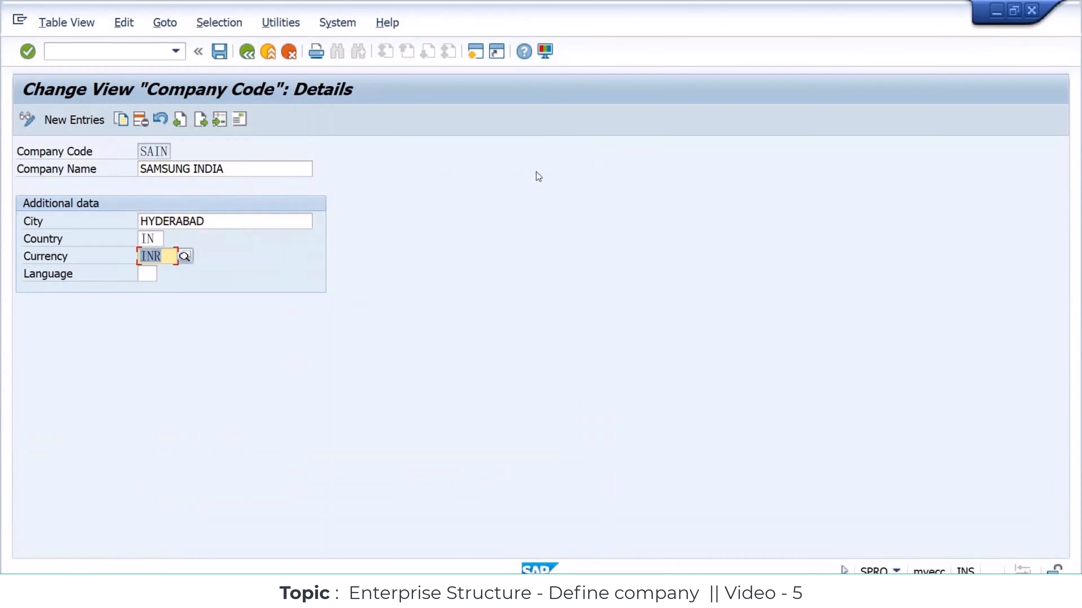
key(Tab)
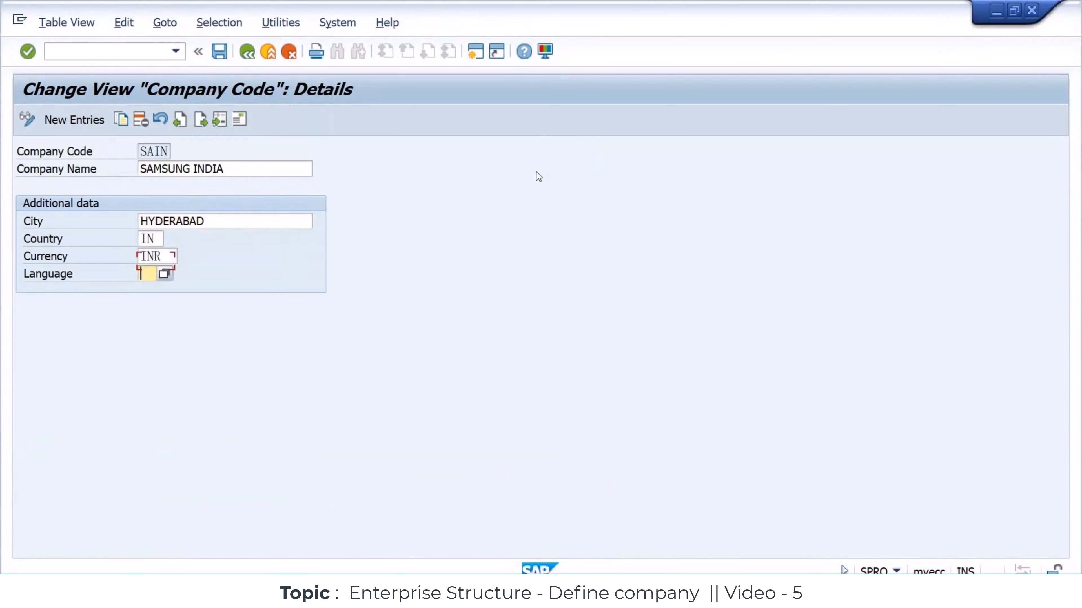
text(EN)
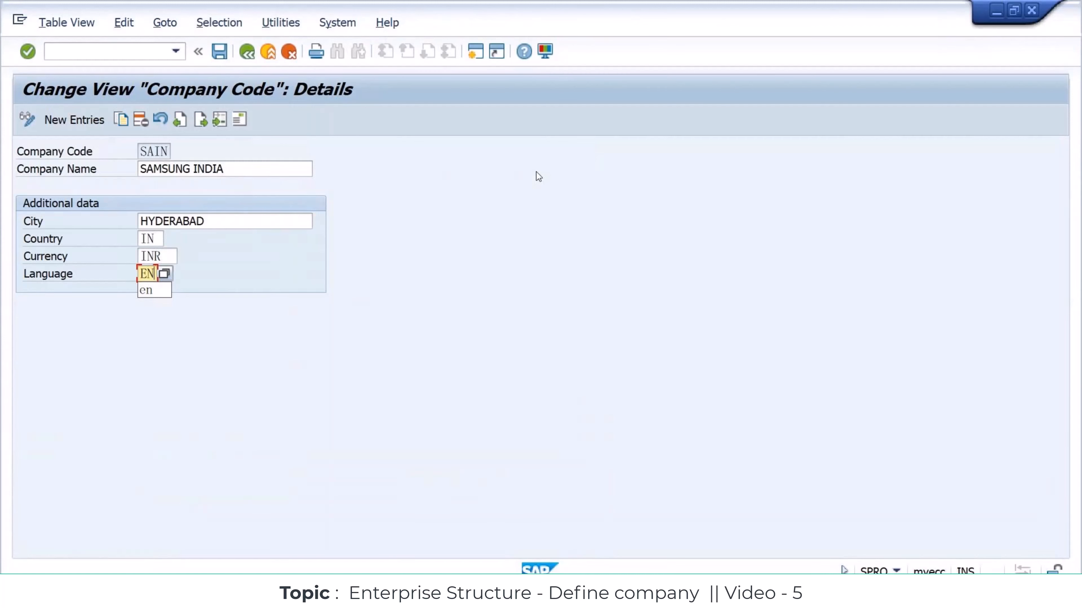
key(Return)
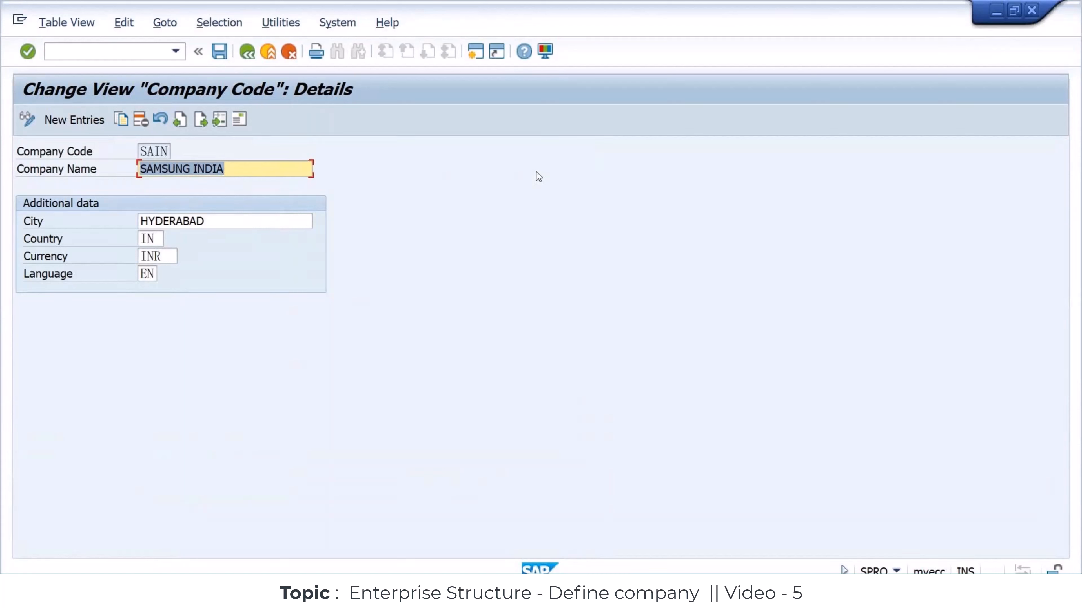
Open the address of company code SAIN and clear its name, search term, street address, language and phone entries, keeping the title
click(236, 122)
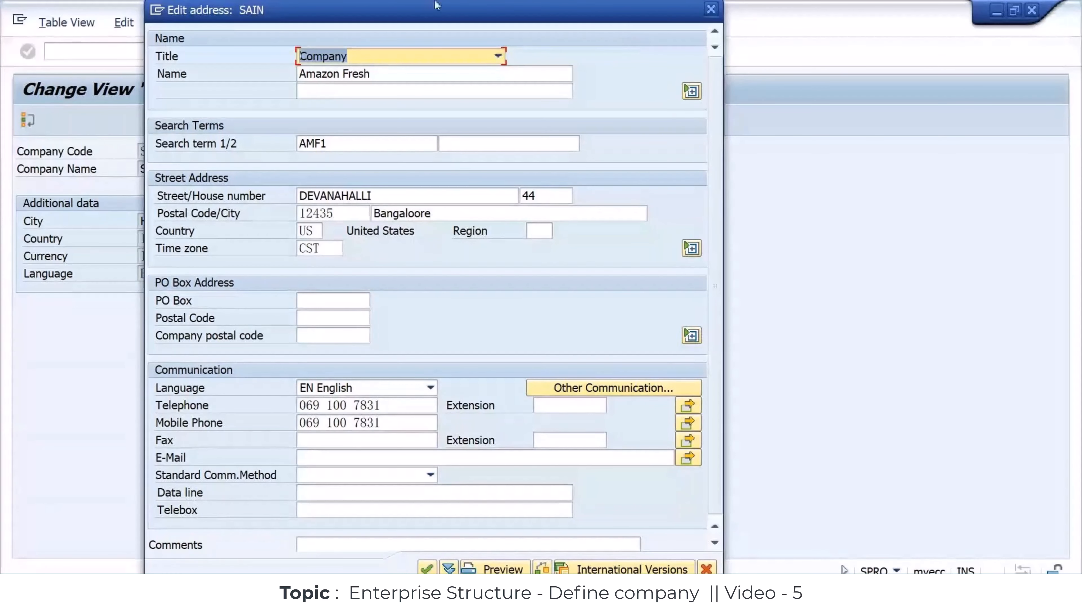
key(Tab)
key(Delete)
key(Tab)
key(Delete)
key(Tab)
key(Tab)
key(Delete)
key(Tab)
key(Delete)
key(Tab)
key(Delete)
key(Tab)
key(Delete)
key(Tab)
key(Delete)
key(Tab)
key(Tab)
key(Delete)
key(Tab)
key(Delete)
key(Tab)
key(Delete)
key(Tab)
key(Tab)
key(Delete)
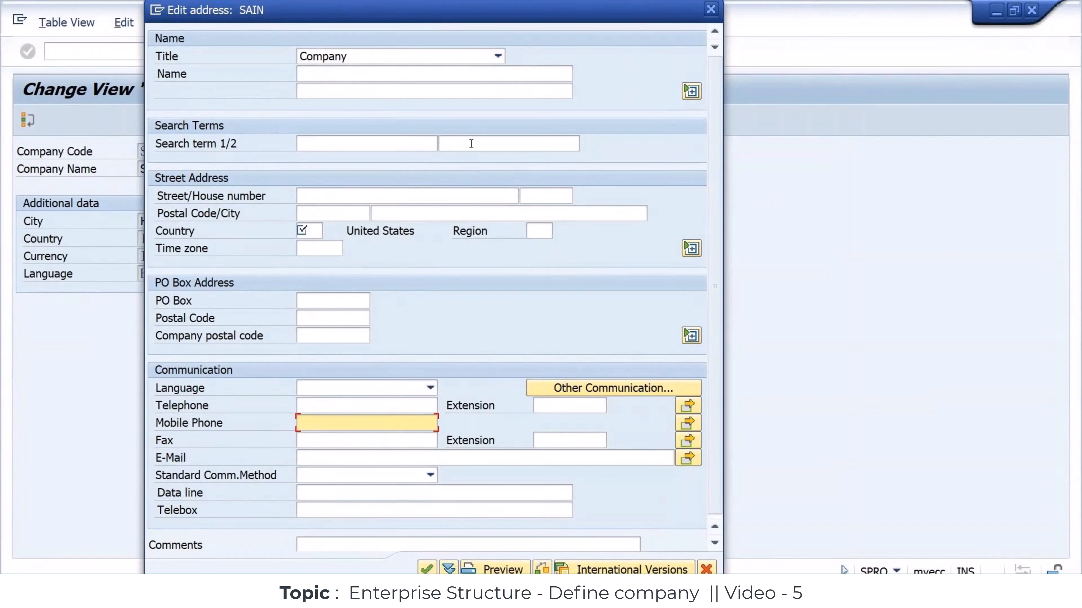
Enter the name SAMSUNG INDIA and the search term SAIN in the address
click(363, 77)
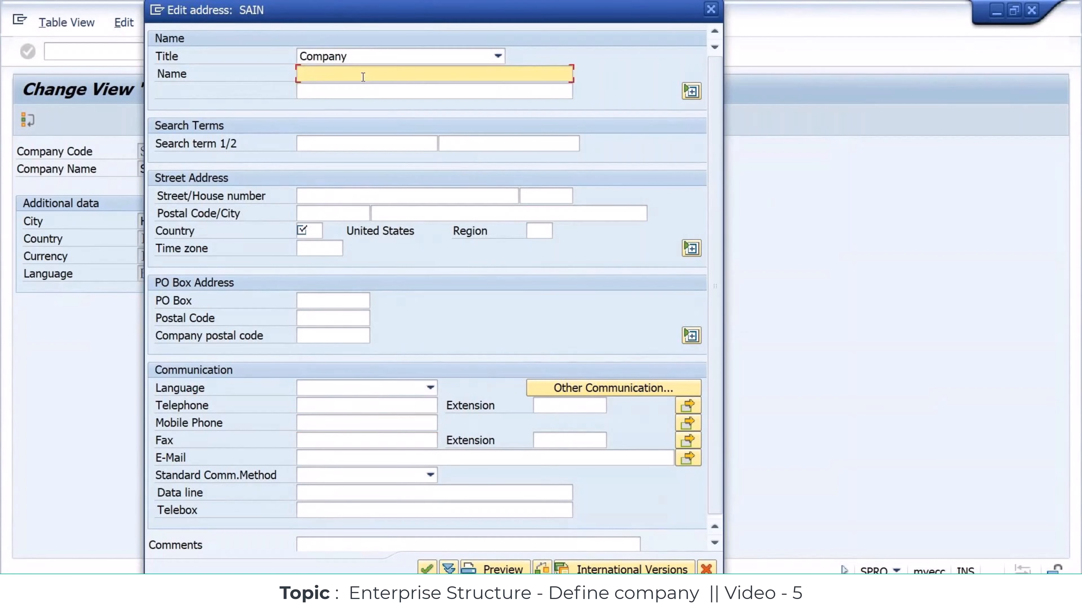
text(SAMSUNG)
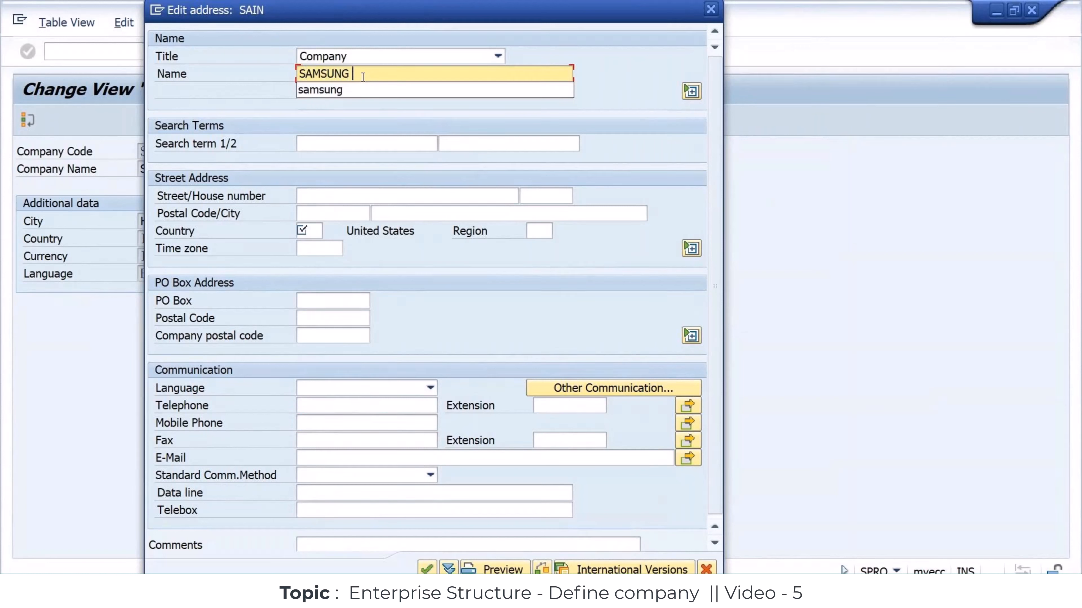
key(BackSpace)
key(BackSpace)
text(G INDIA)
key(Tab)
key(Tab)
key(Tab)
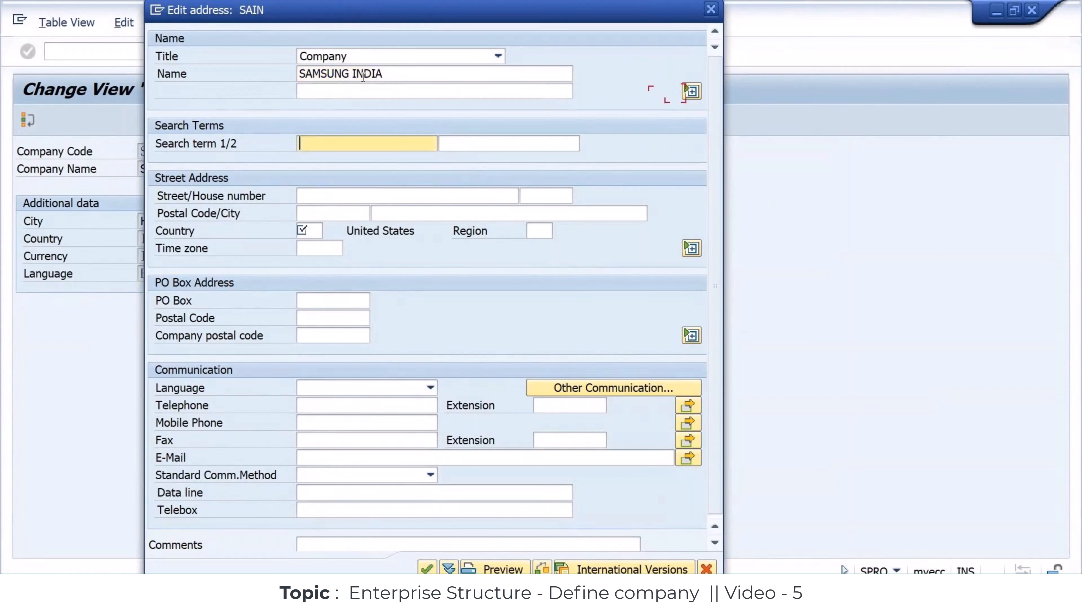
text(SAIN)
key(Tab)
key(Tab)
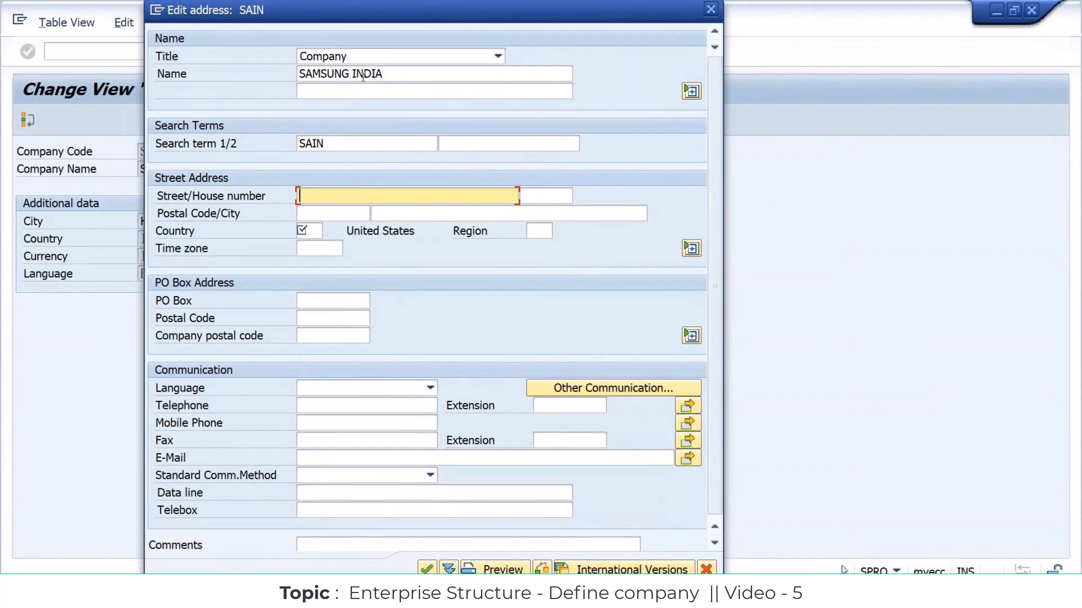
Fill in the company's street and house number
text(sTREET)
key(BackSpace)
key(BackSpace)
key(BackSpace)
key(BackSpace)
key(BackSpace)
key(BackSpace)
text(Street no : 10 , Hitech city)
key(Tab)
text(4544)
Enter the company's postal code and set the city to hyderabad
key(Tab)
text(5000)
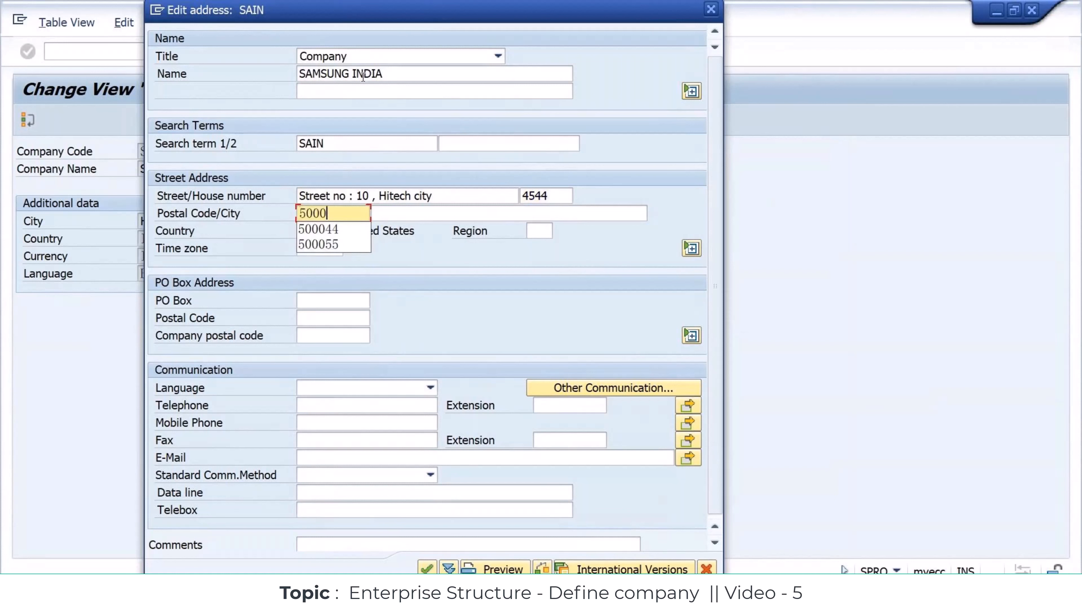
text(63)
key(Tab)
text(hyader)
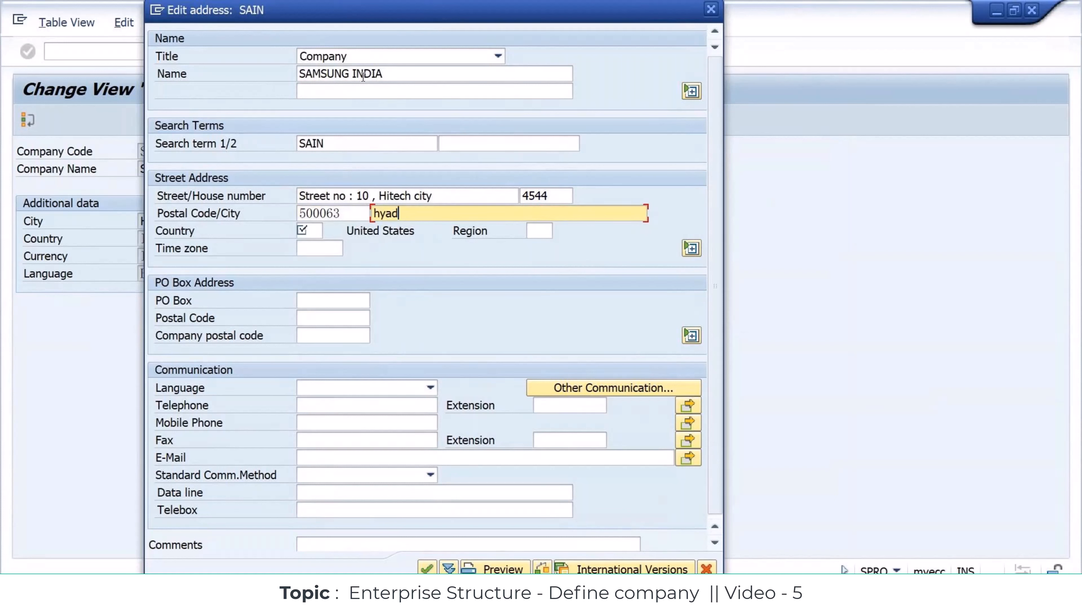
key(BackSpace)
key(BackSpace)
key(BackSpace)
key(BackSpace)
text(derabad)
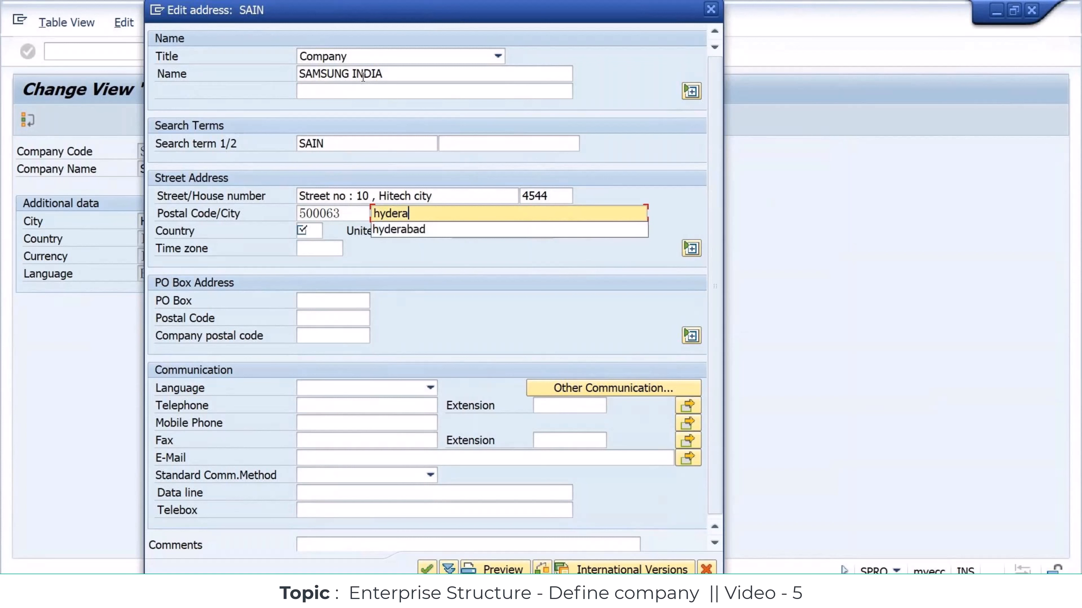
Set the address country to IN with region 34 Telangana, and briefly view the extended street address fields
key(Tab)
text(in)
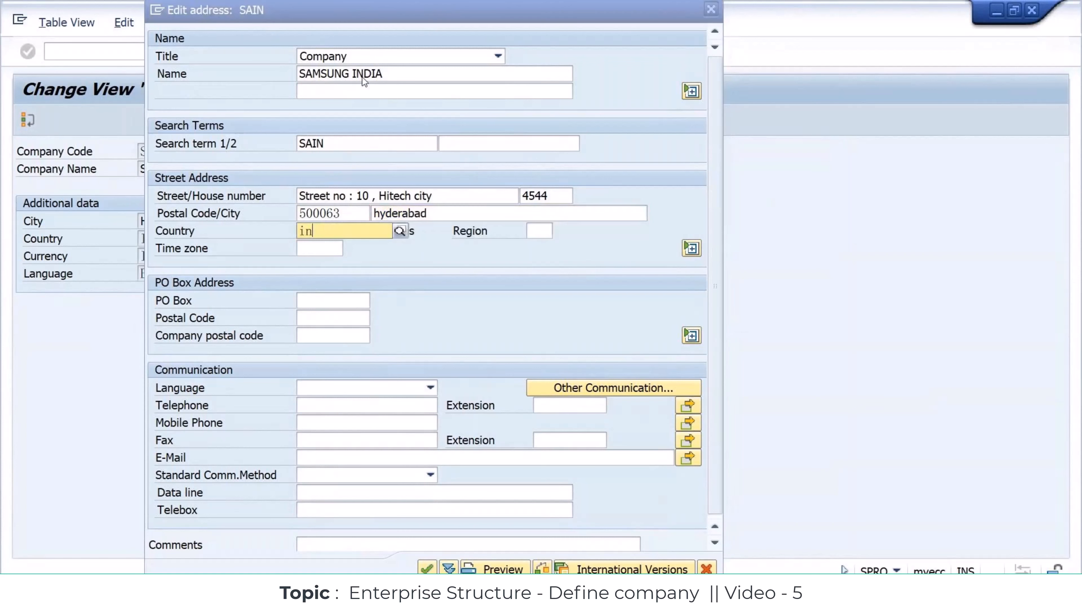
key(Tab)
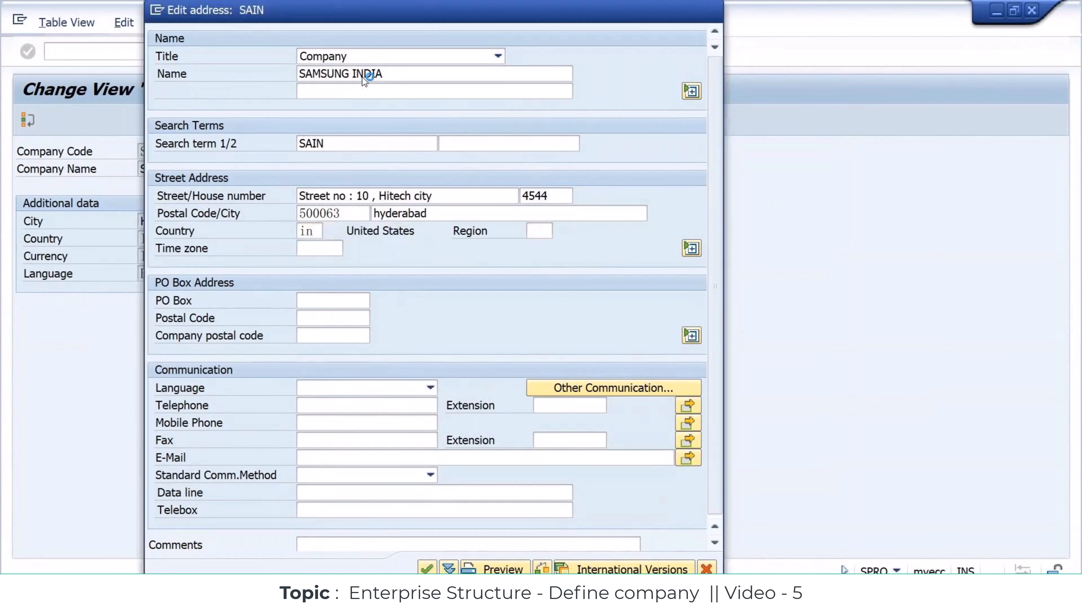
key(F4)
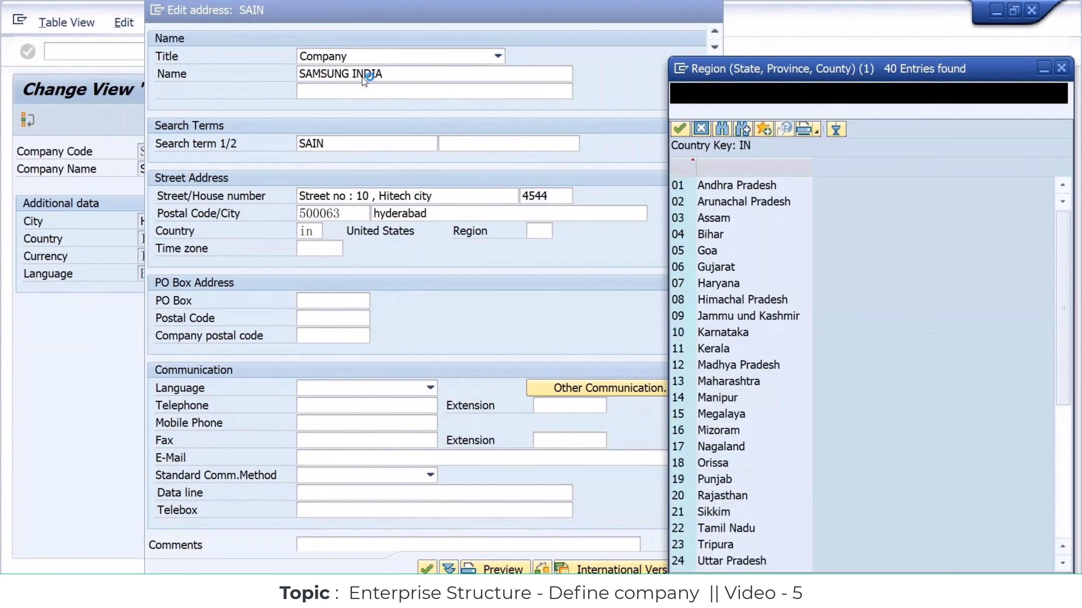
scroll(750, 383, down, 6)
double_click(720, 464)
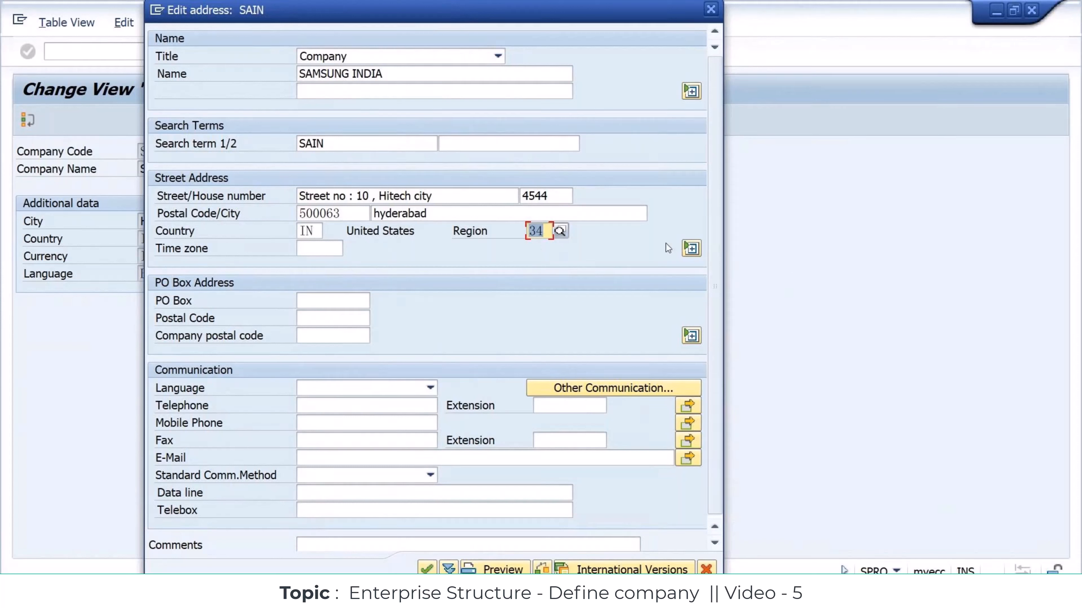
click(691, 248)
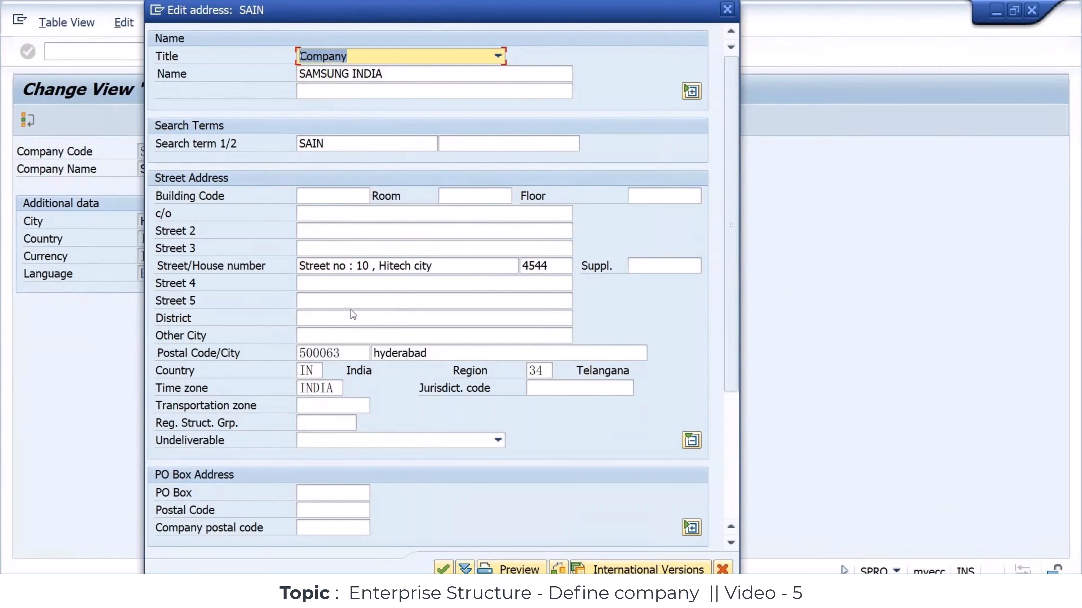
click(691, 441)
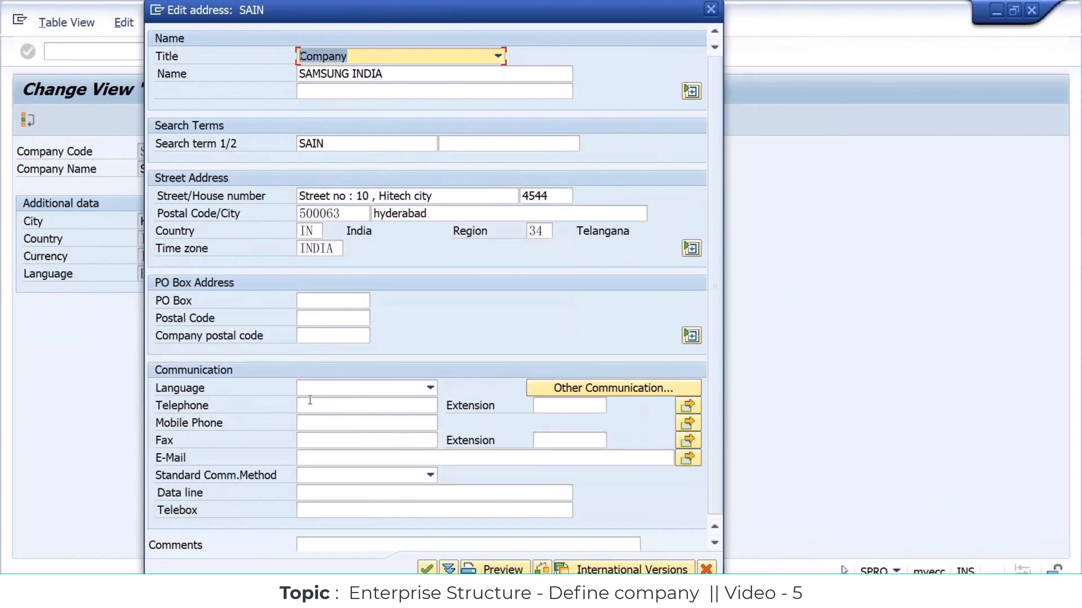
Set the communication language to EN English and preview the formatted address
click(311, 389)
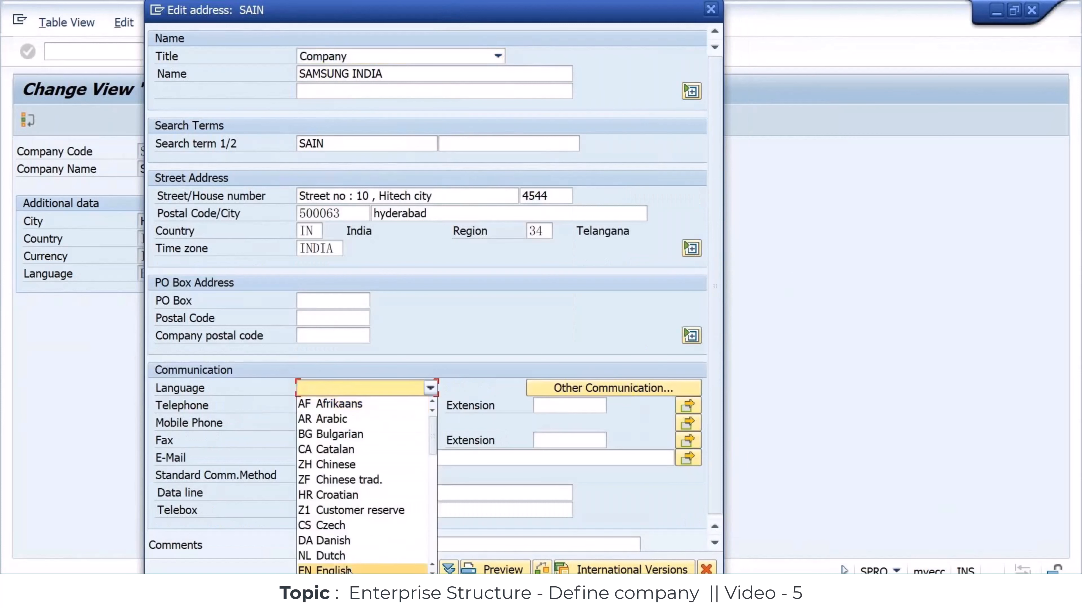
click(330, 569)
click(330, 410)
click(329, 426)
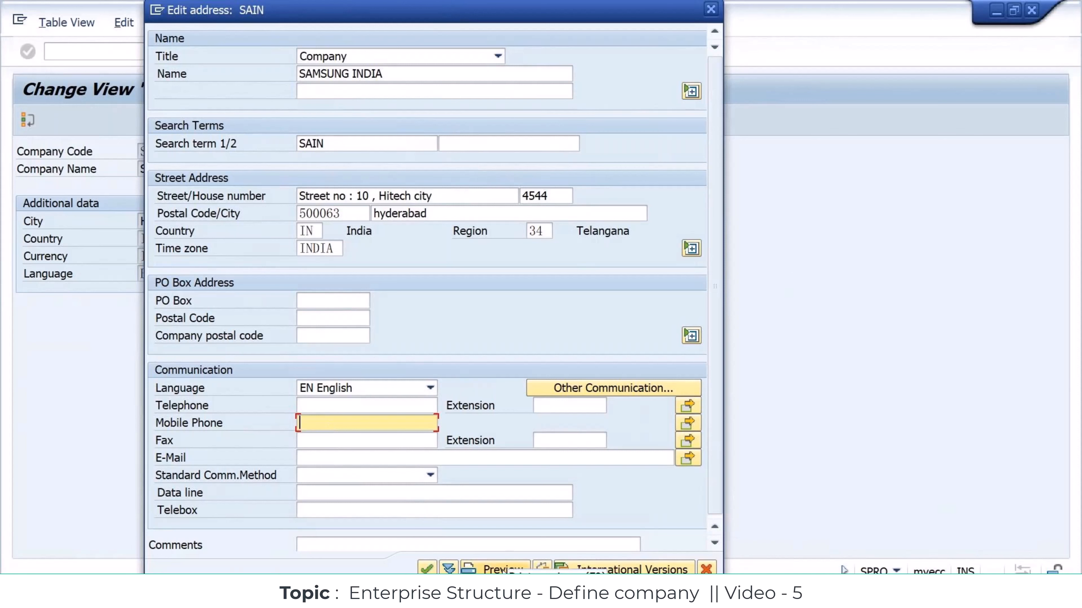
click(503, 570)
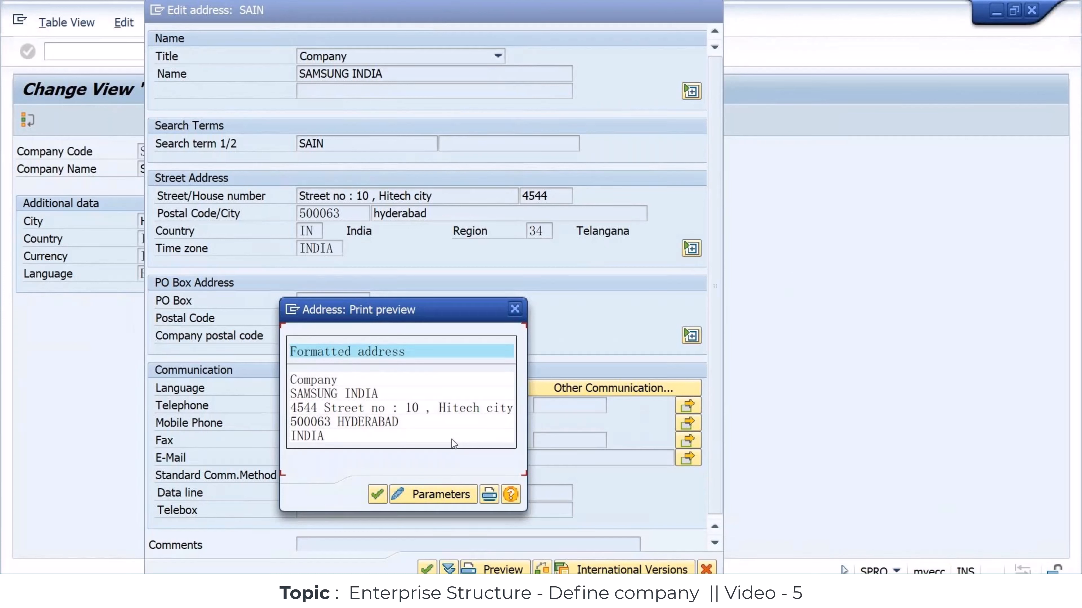
click(377, 494)
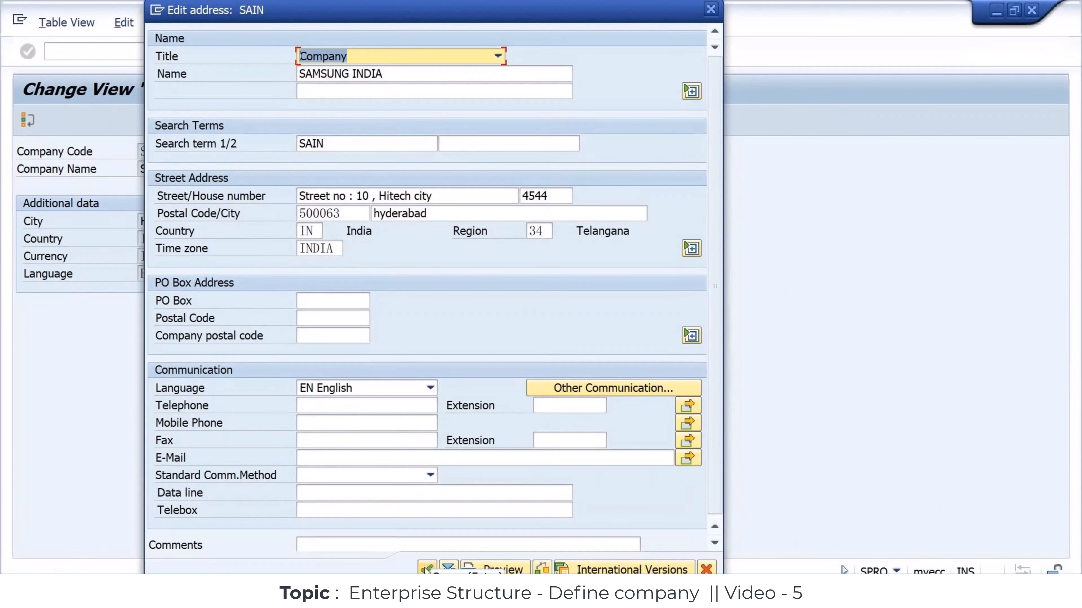
Accept the address and save company code SAIN under the customizing request "samsung - enterprise structure"
click(427, 569)
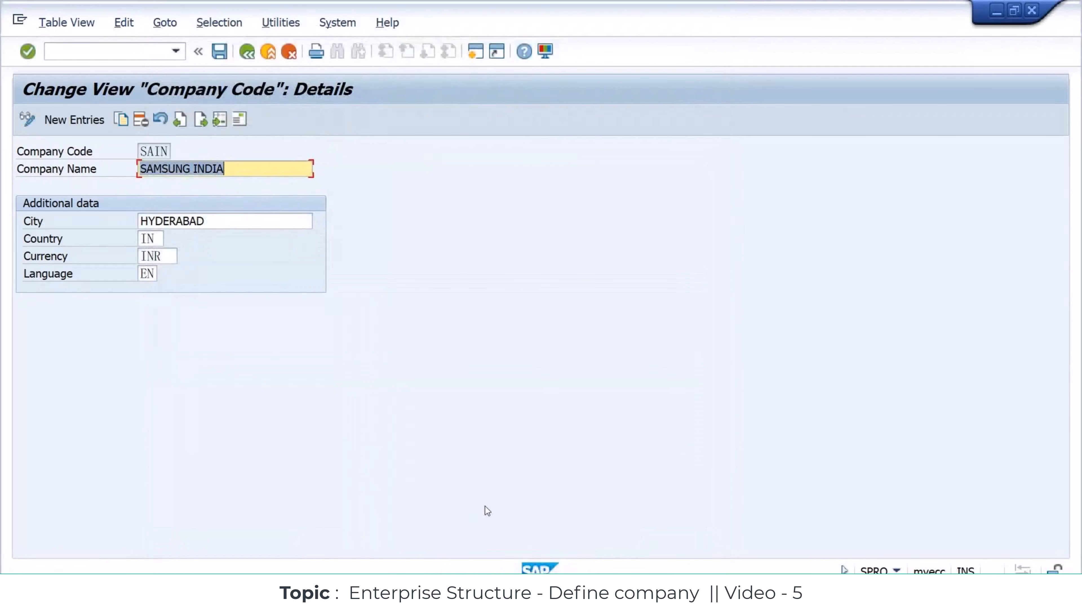
key(ctrl+s)
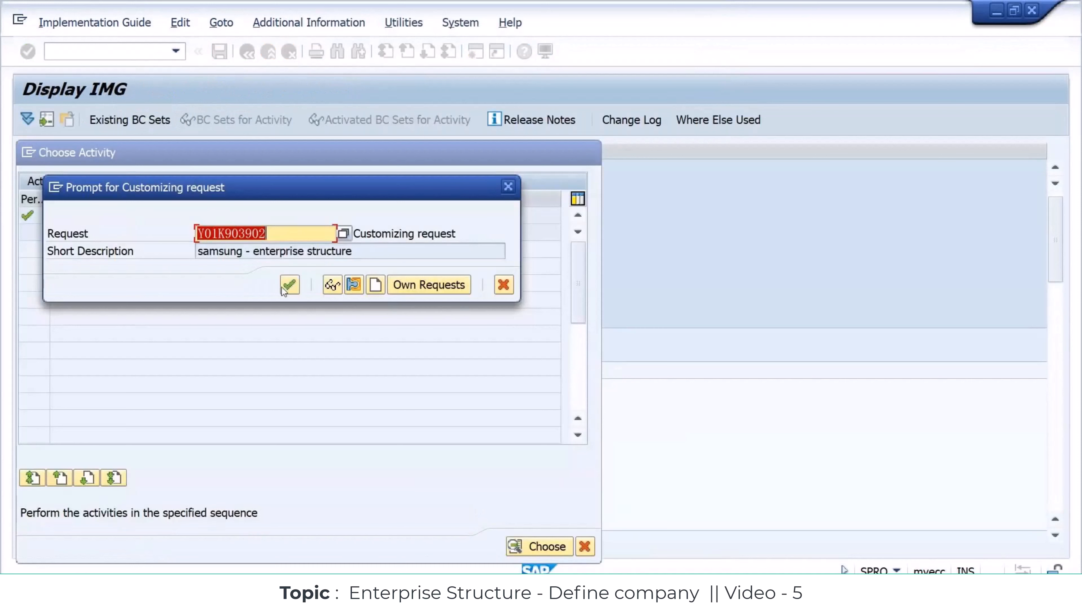
click(288, 284)
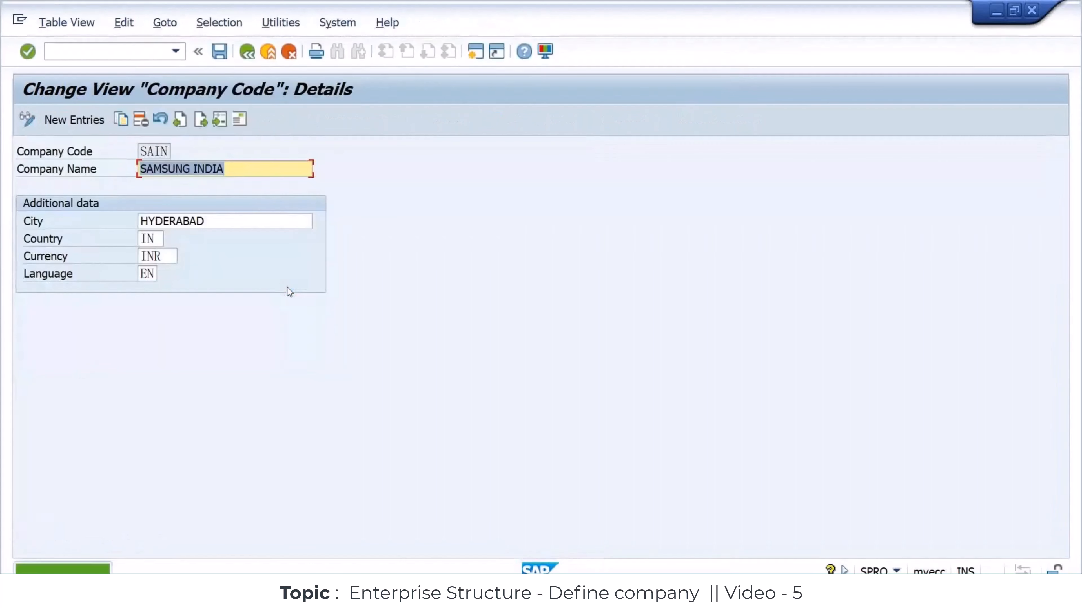